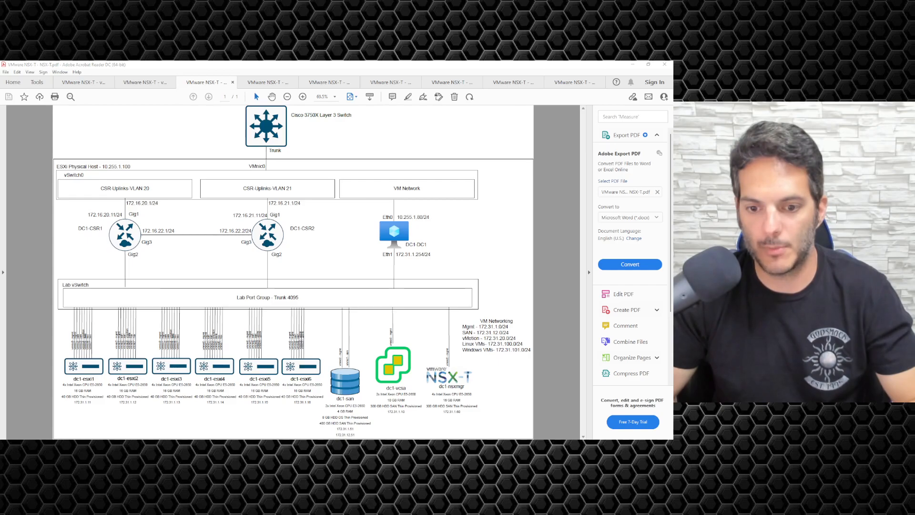
# Bring up the Documents folder and widen the Name column to reveal the full OVA filename.
pyautogui.hotkey('alt', 'Tab')
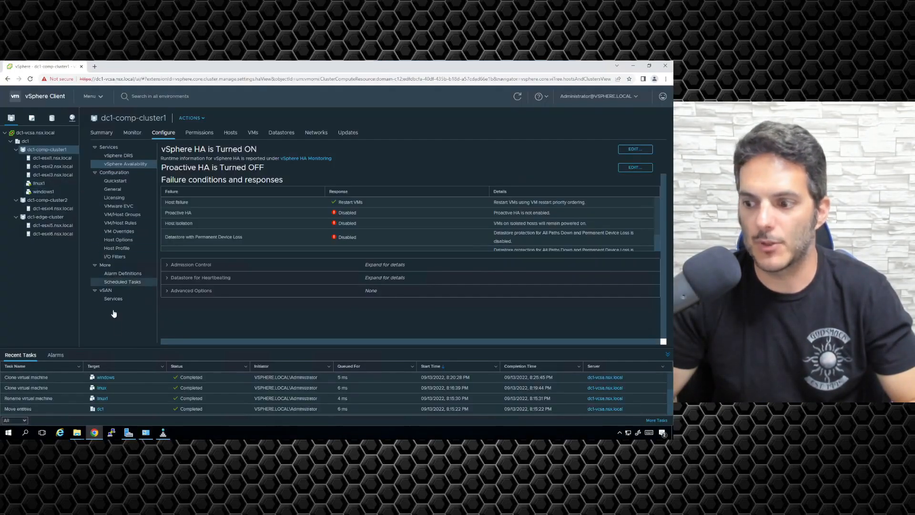
pyautogui.moveTo(77, 432)
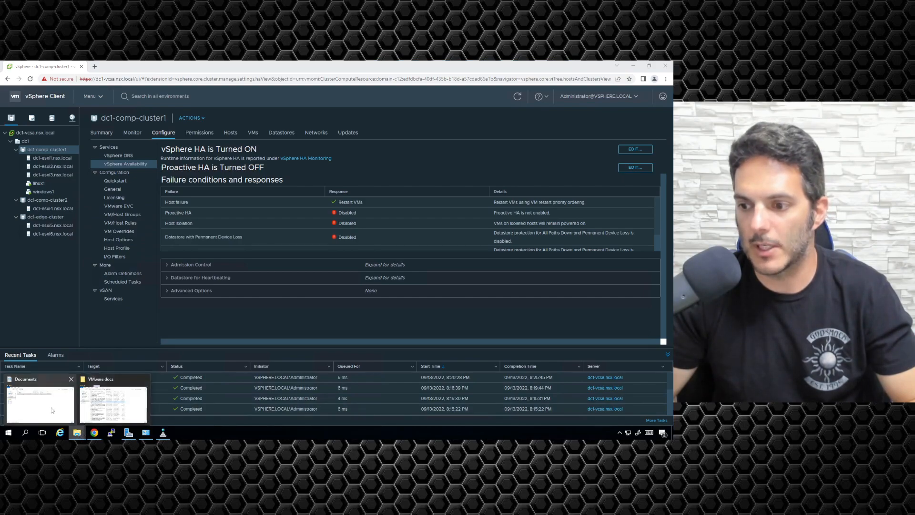
pyautogui.click(62, 415)
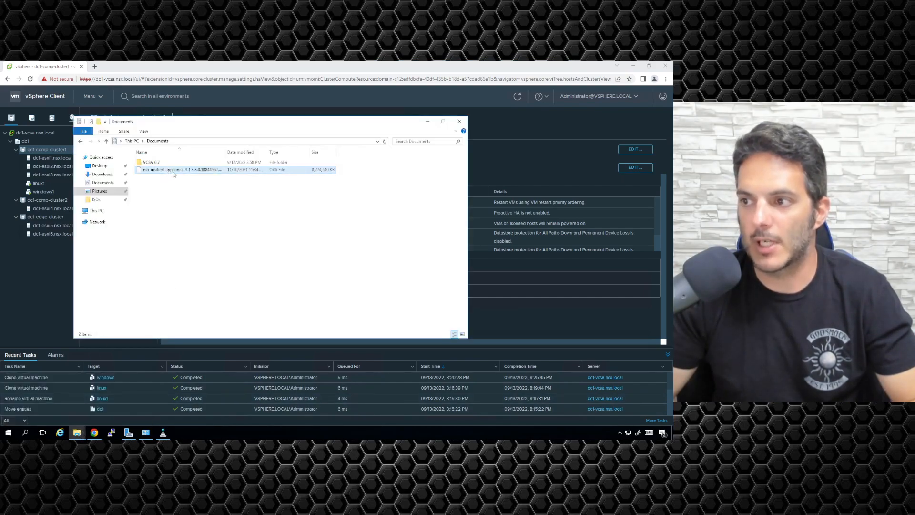
pyautogui.moveTo(226, 151); pyautogui.dragTo(247, 151)
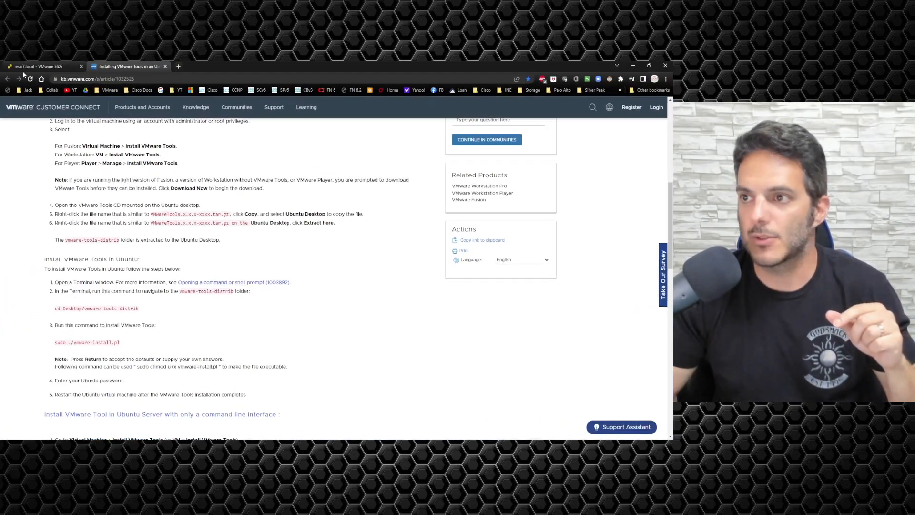
# Show the ESXi host's Virtual Machines list from the Navigator.
pyautogui.click(38, 66)
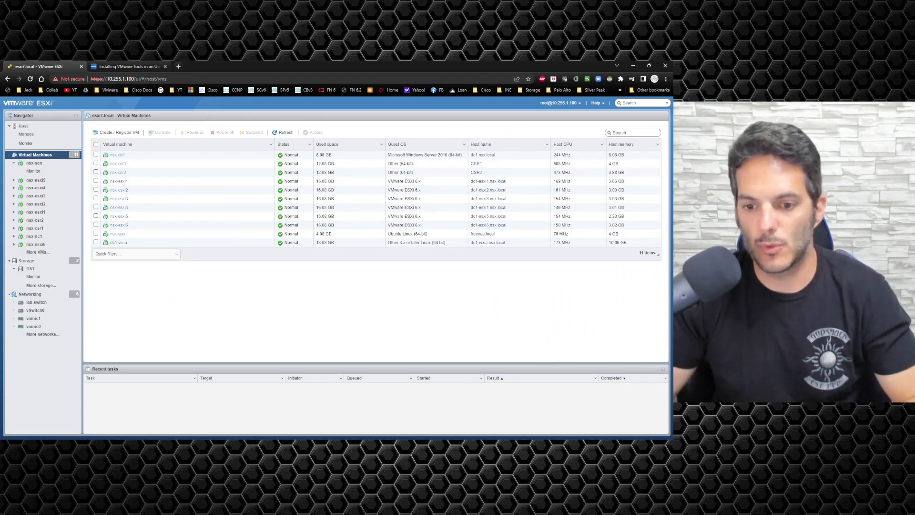
# In Acrobat, point out the Lab Port Group - Trunk 4095 label, then switch to NSX-T Logical.pdf.
pyautogui.hotkey('alt', 'Tab')
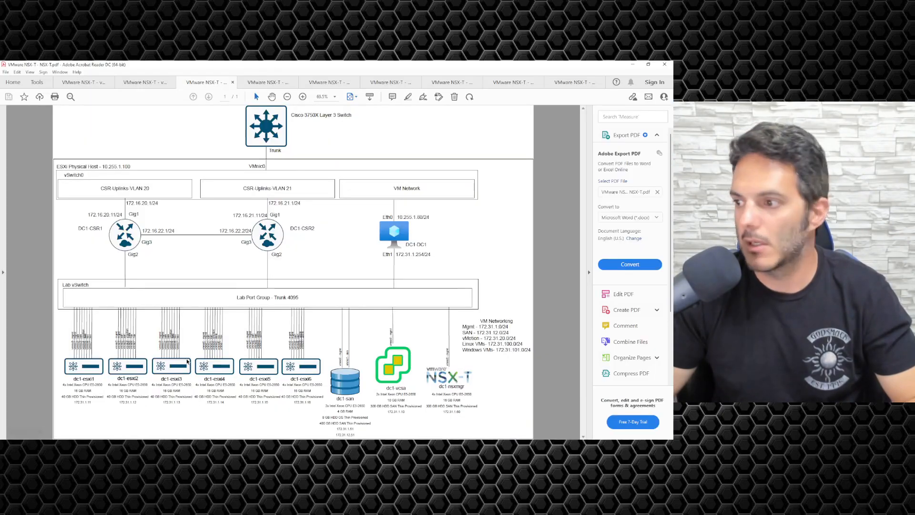
pyautogui.moveTo(237, 297); pyautogui.dragTo(298, 297)
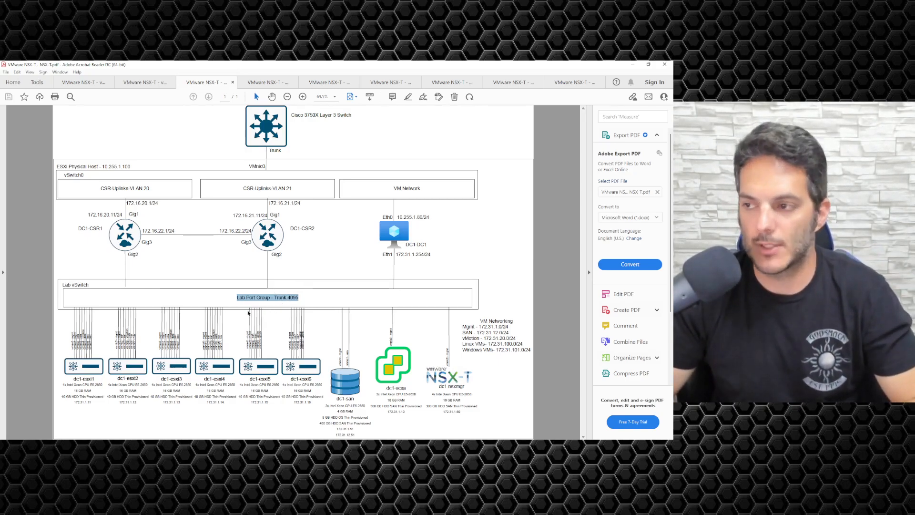
pyautogui.click(337, 323)
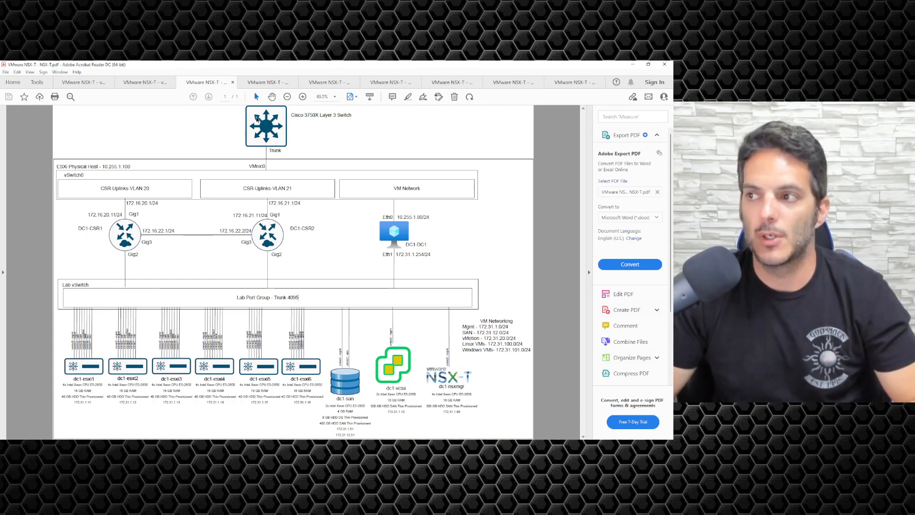
pyautogui.click(250, 85)
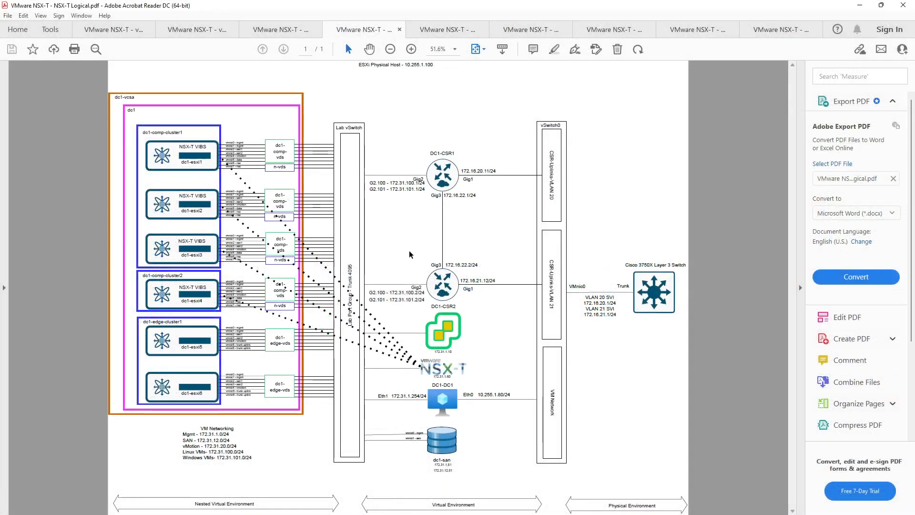
# Zoom the logical diagram to 100% and pan to dc1-comp-cluster1, marking its title.
pyautogui.scroll(3, 407, 251)
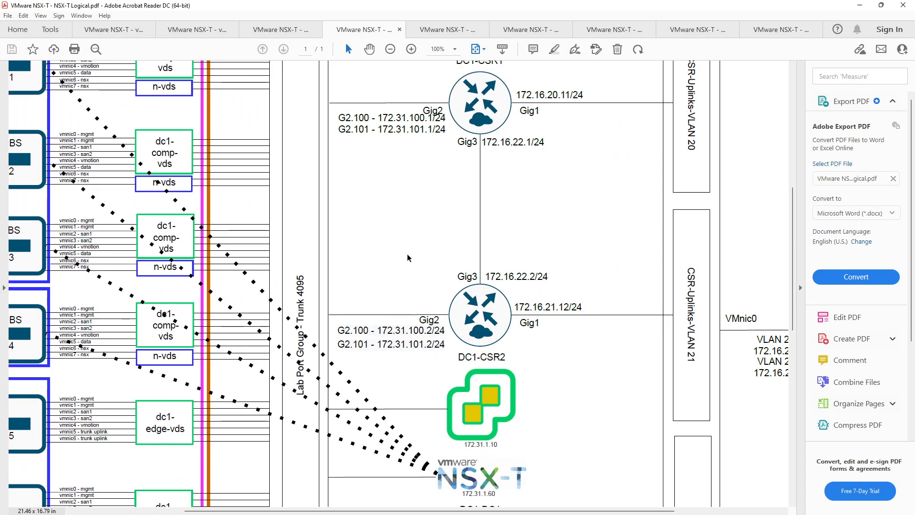
pyautogui.moveTo(558, 511); pyautogui.dragTo(461, 506)
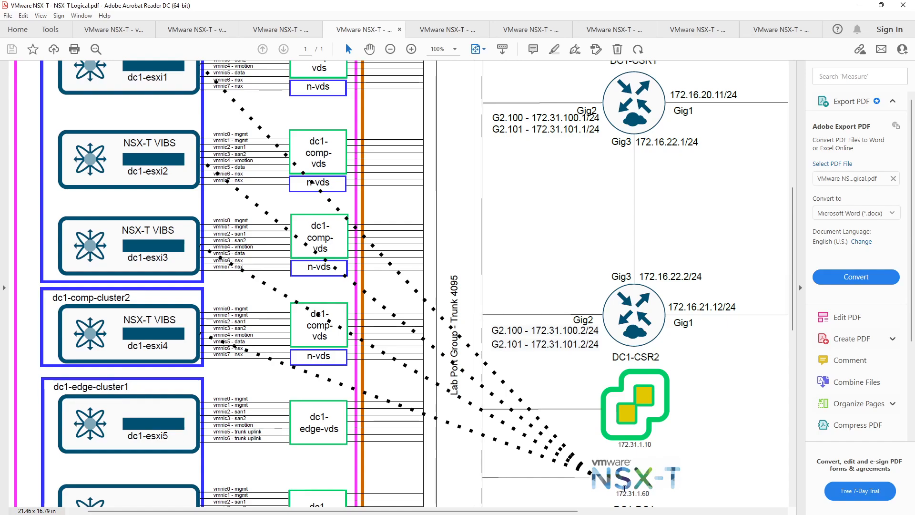
pyautogui.moveTo(794, 315); pyautogui.dragTo(796, 297)
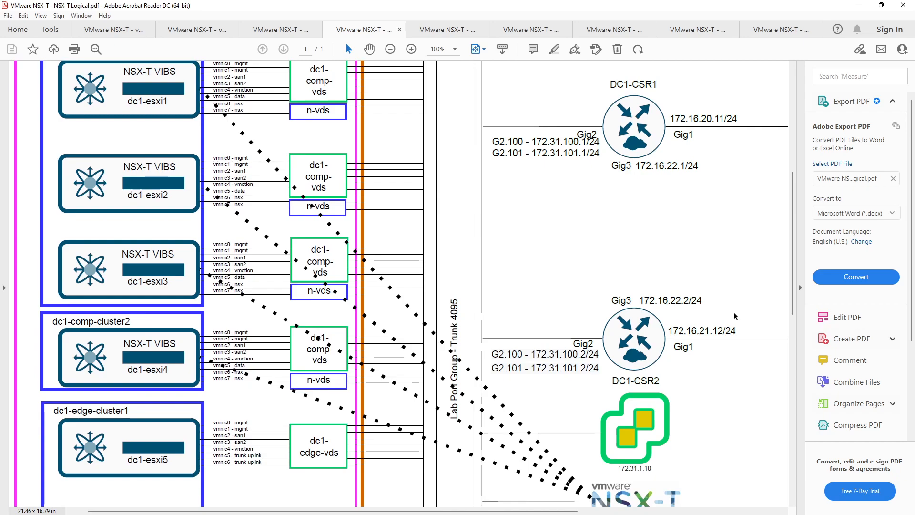
pyautogui.moveTo(792, 284); pyautogui.dragTo(793, 246)
pyautogui.scroll(3, 51, 77)
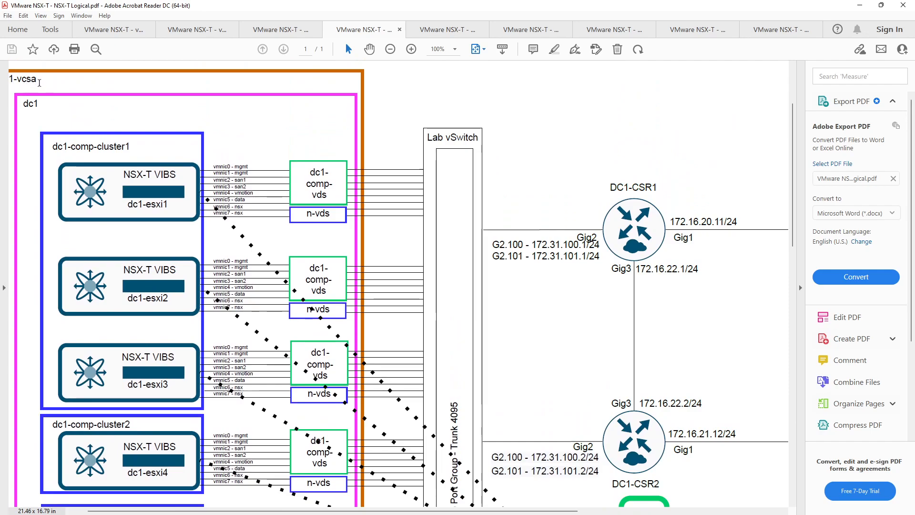
pyautogui.scroll(-2, 199, 176)
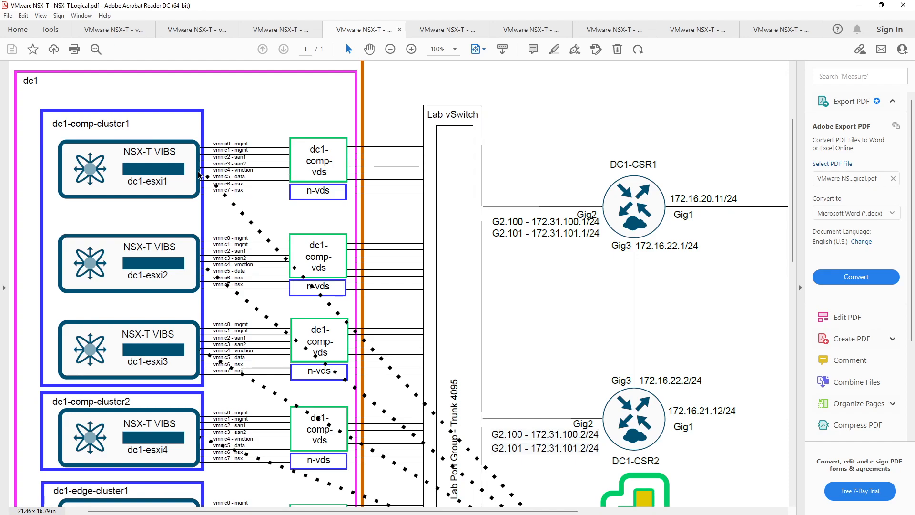
pyautogui.scroll(-1, 199, 175)
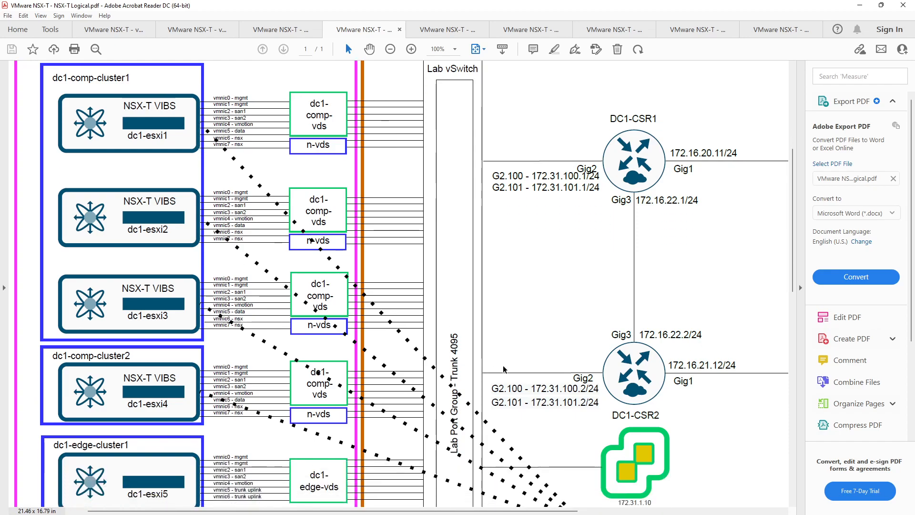
pyautogui.scroll(-1, 519, 406)
pyautogui.scroll(-1, 519, 406)
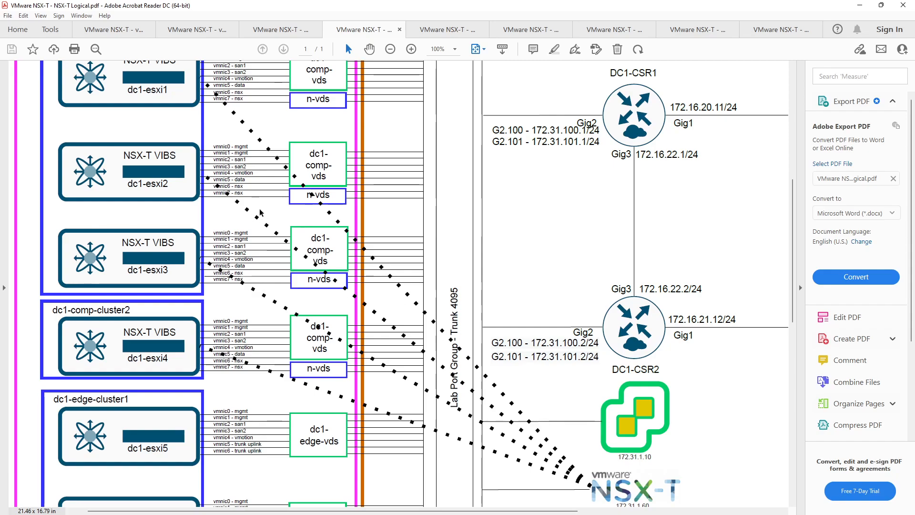
pyautogui.scroll(3, 274, 234)
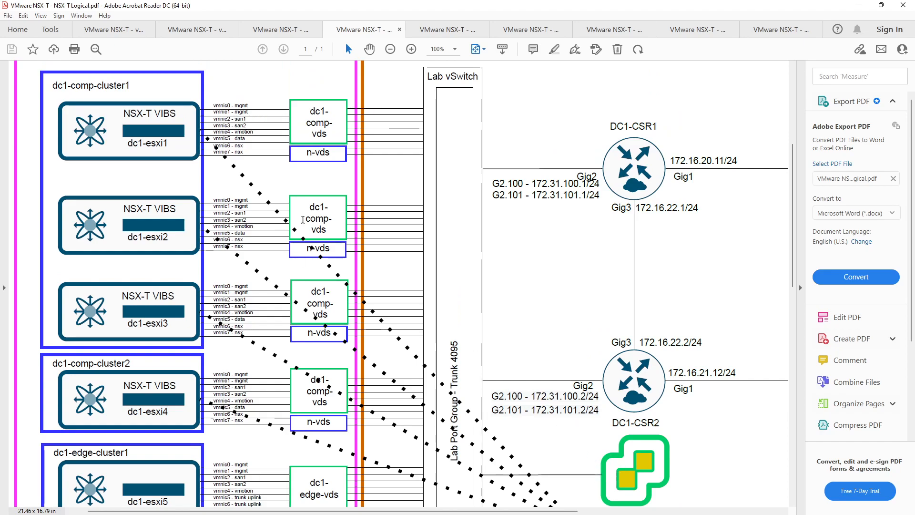
pyautogui.moveTo(43, 83); pyautogui.dragTo(132, 86)
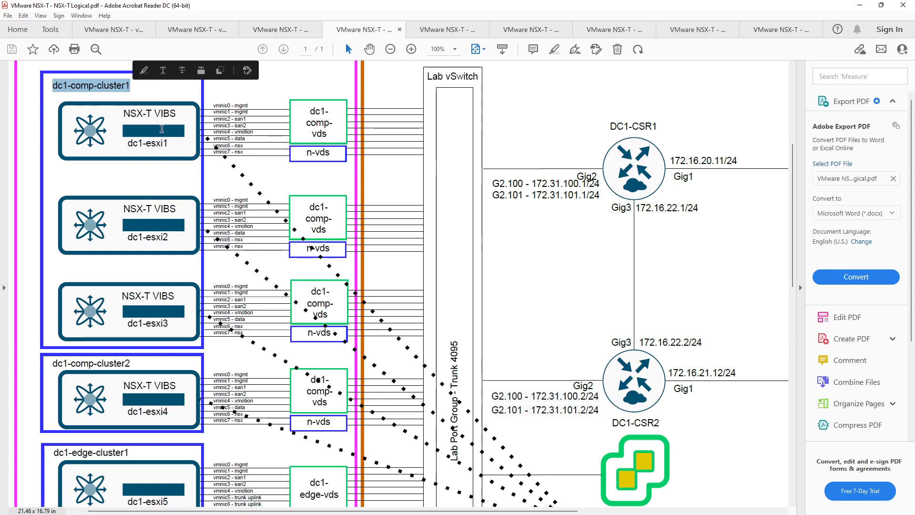
pyautogui.click(170, 140)
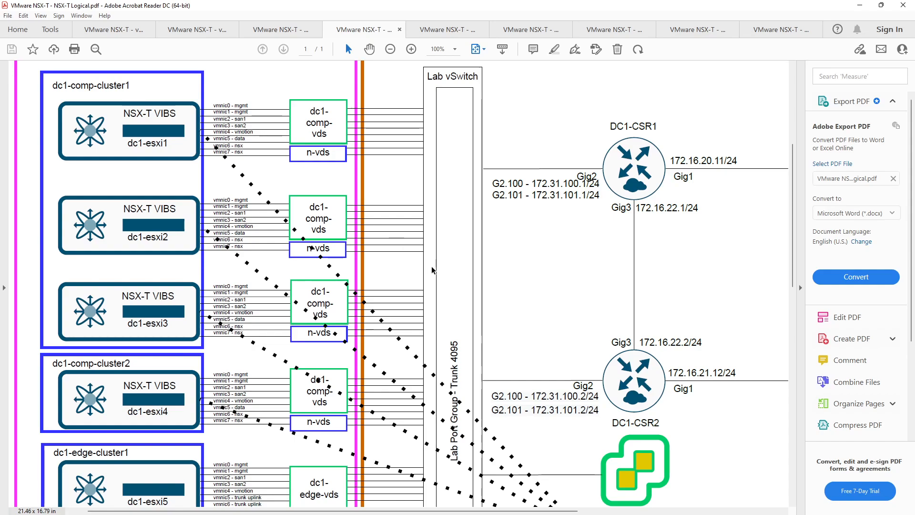
pyautogui.moveTo(123, 113); pyautogui.dragTo(176, 114)
pyautogui.click(179, 149)
pyautogui.moveTo(125, 112); pyautogui.dragTo(172, 113)
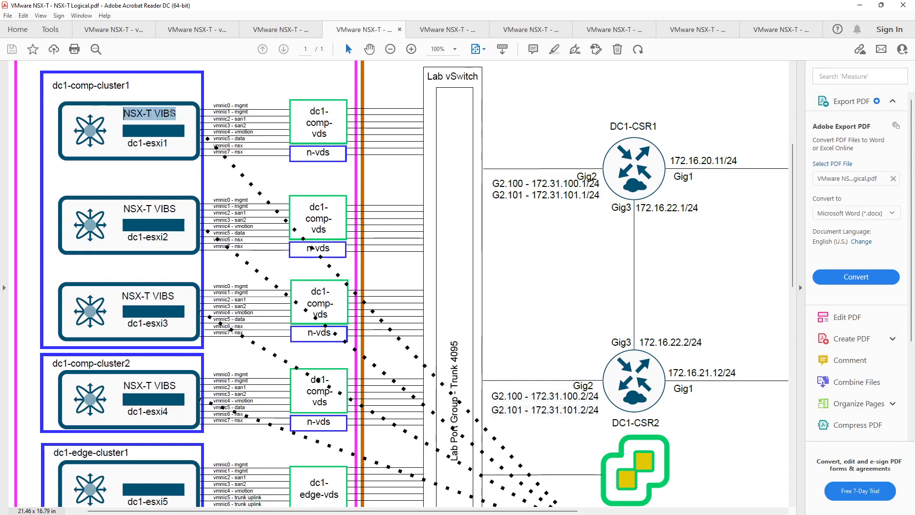
pyautogui.click(170, 142)
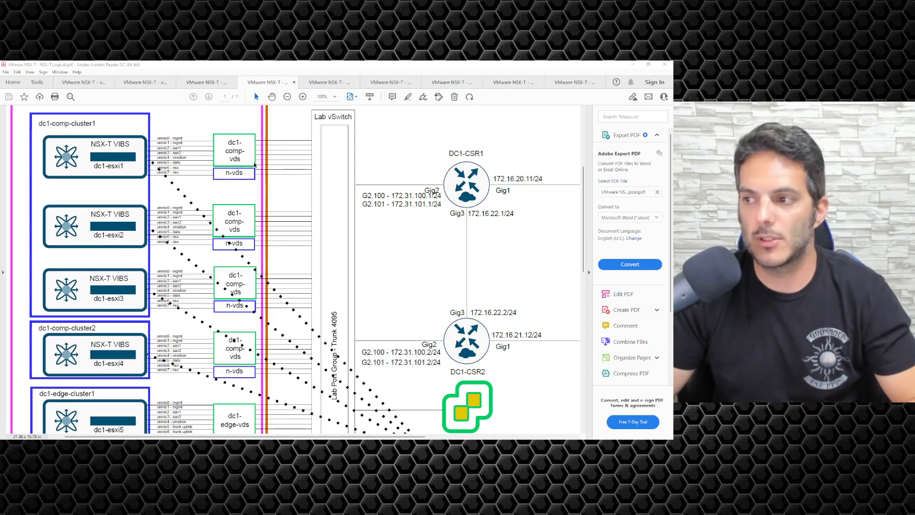
# Point out the n-vds label, then zoom to 200% on dc1-esxi3 and dc1-esxi4 at the left edge.
pyautogui.moveTo(225, 172); pyautogui.dragTo(246, 173)
pyautogui.click(246, 172)
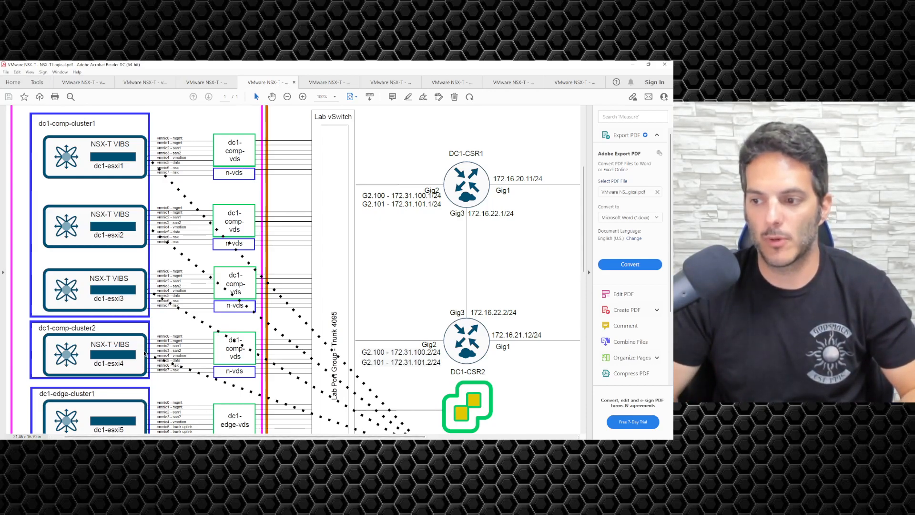
pyautogui.keyDown('ctrl'); pyautogui.scroll(3, 146, 353); pyautogui.keyUp('ctrl')
pyautogui.hscroll(-3, 274, 431)
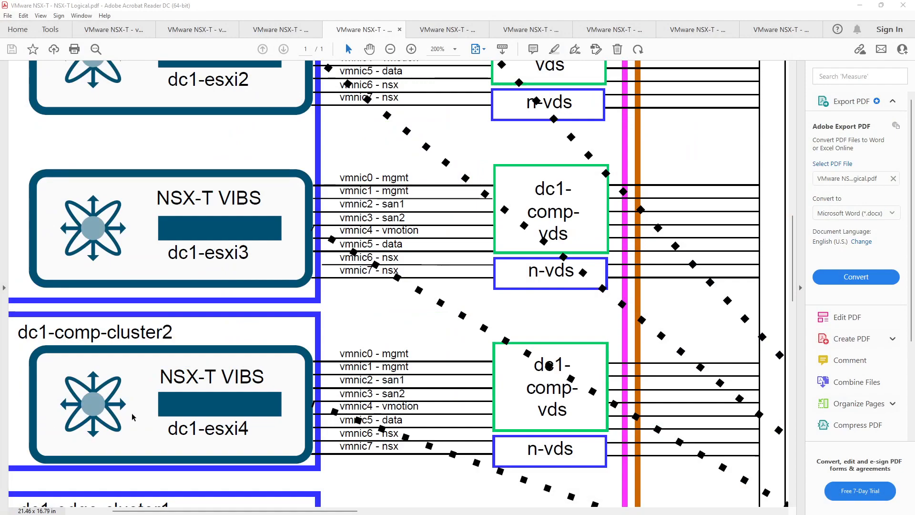
pyautogui.click(799, 318)
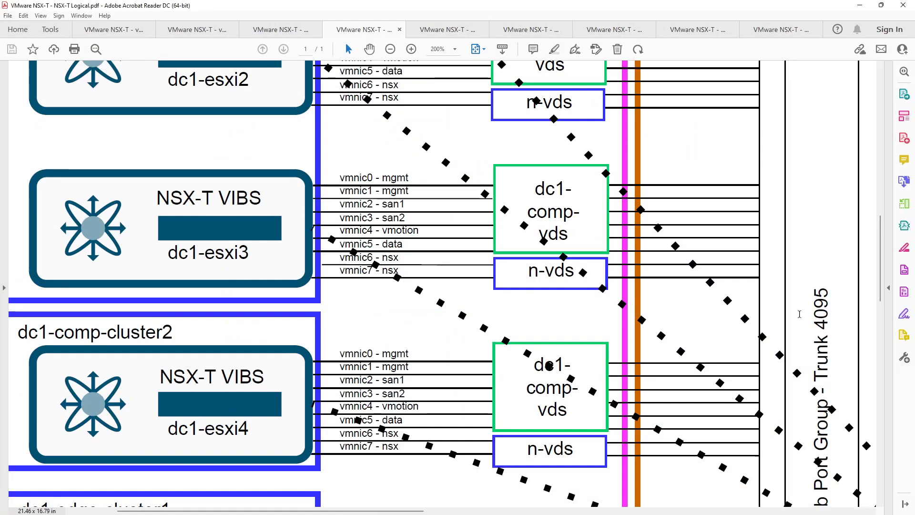
pyautogui.scroll(-3, 370, 448)
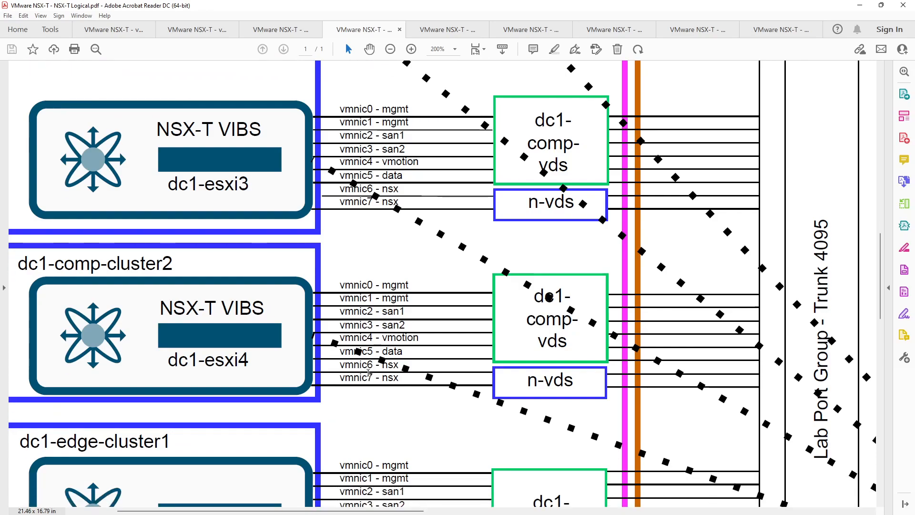
pyautogui.moveTo(341, 364); pyautogui.dragTo(399, 379)
pyautogui.click(378, 397)
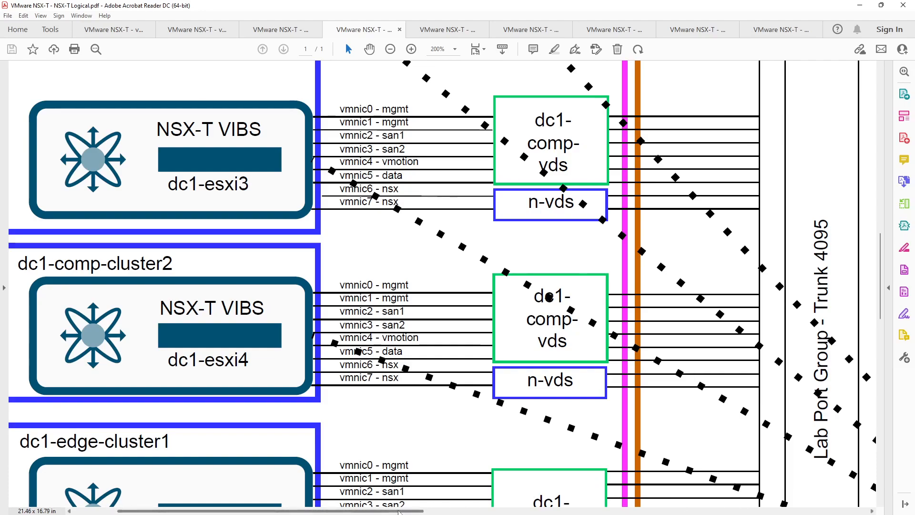
pyautogui.moveTo(399, 511); pyautogui.dragTo(418, 511)
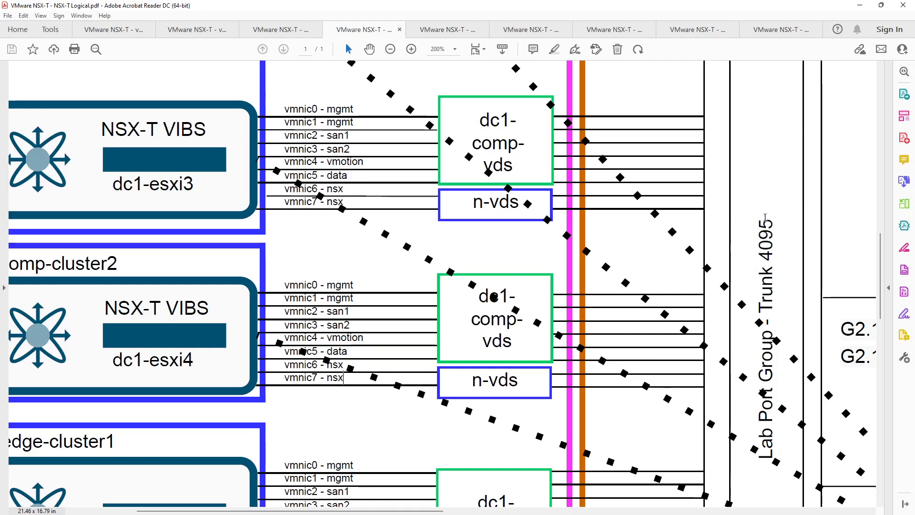
pyautogui.moveTo(765, 223); pyautogui.dragTo(758, 449)
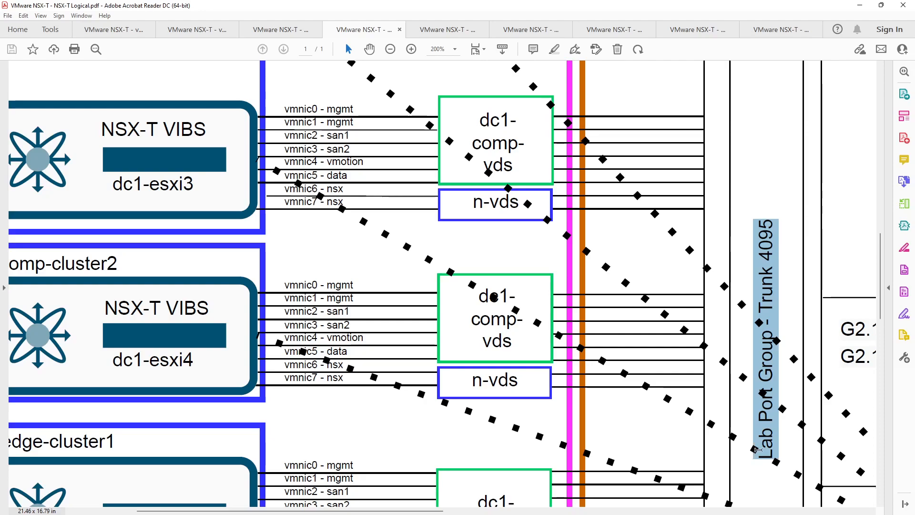
pyautogui.click(741, 452)
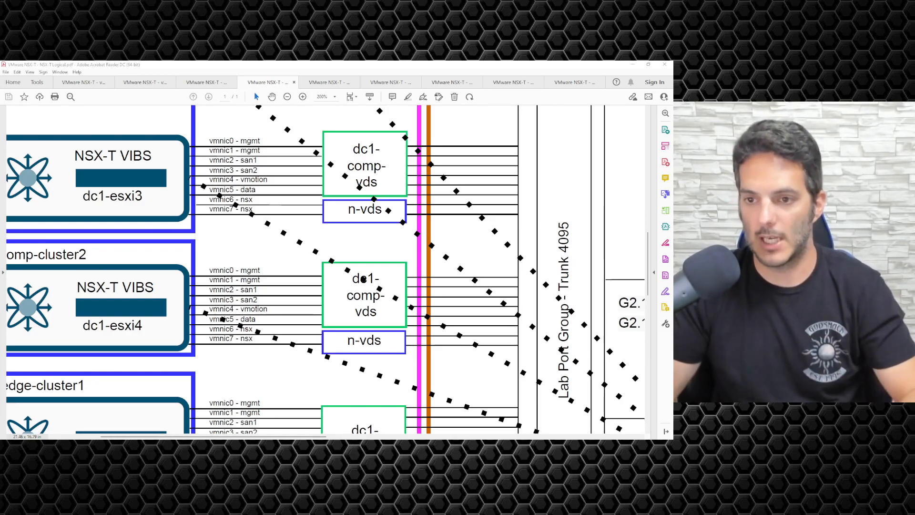
pyautogui.moveTo(344, 338); pyautogui.dragTo(385, 343)
pyautogui.click(371, 347)
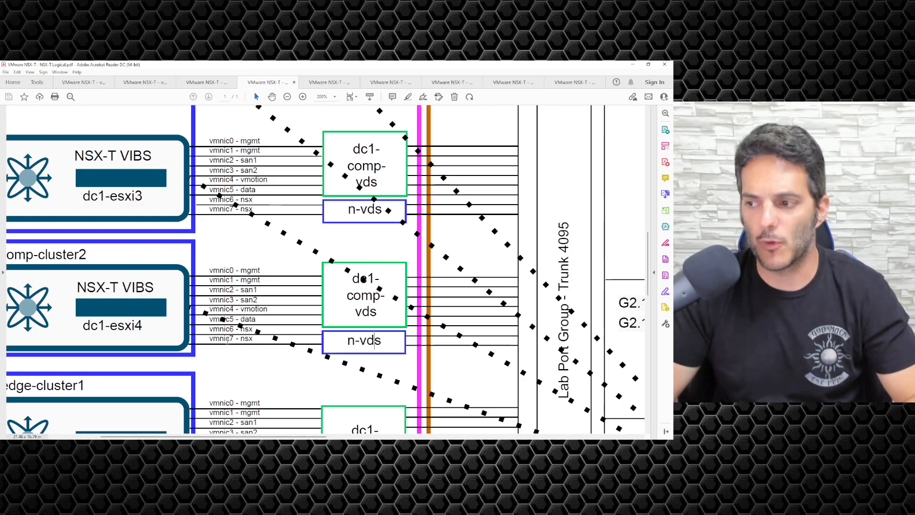
pyautogui.tripleClick(215, 330)
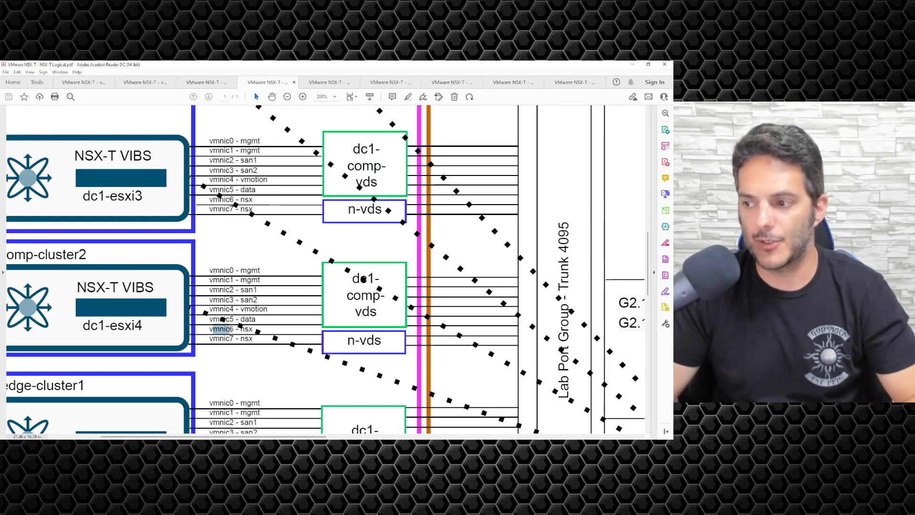
pyautogui.tripleClick(212, 338)
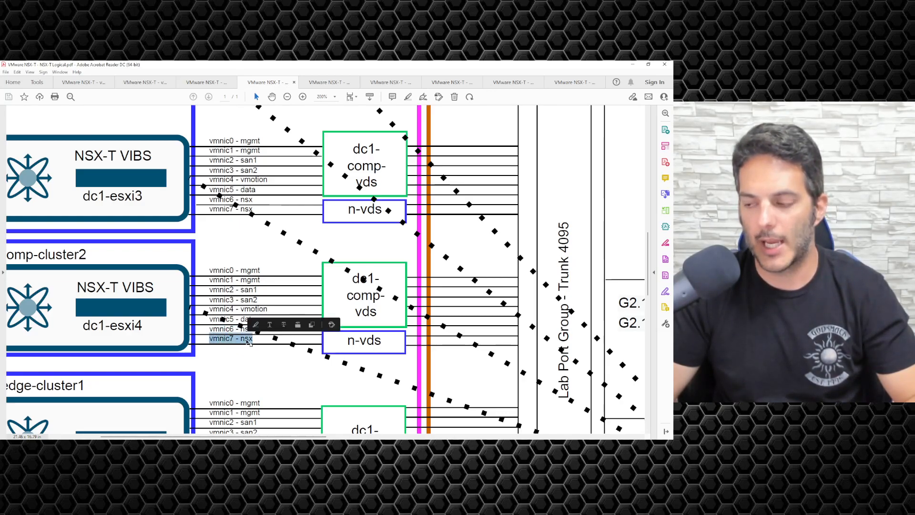
pyautogui.click(239, 353)
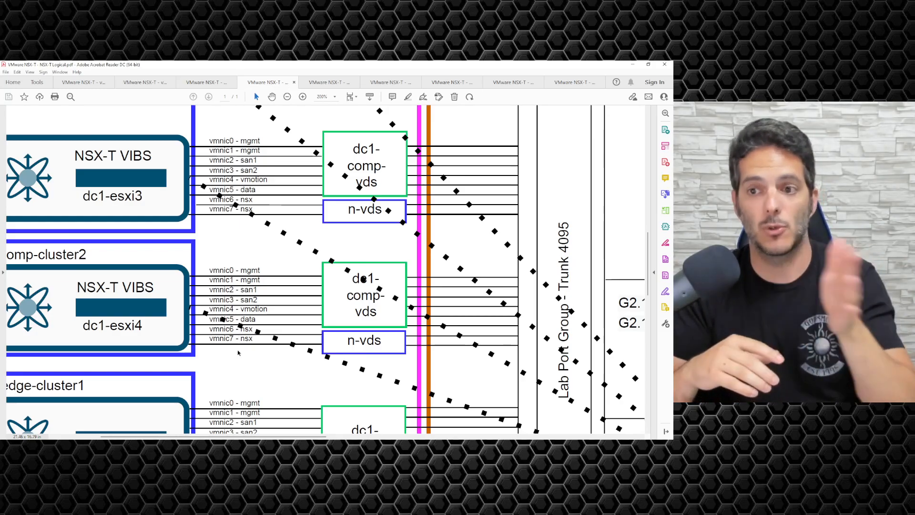
pyautogui.moveTo(205, 326); pyautogui.dragTo(252, 339)
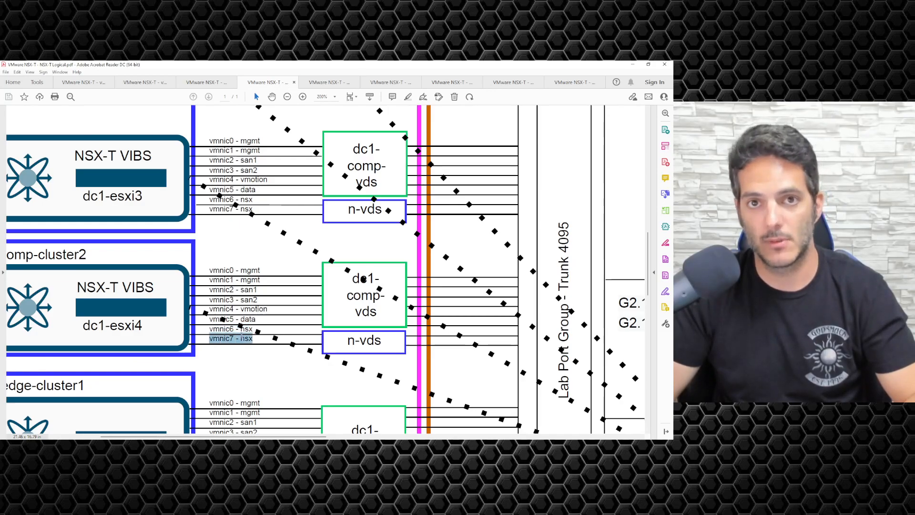
pyautogui.click(222, 341)
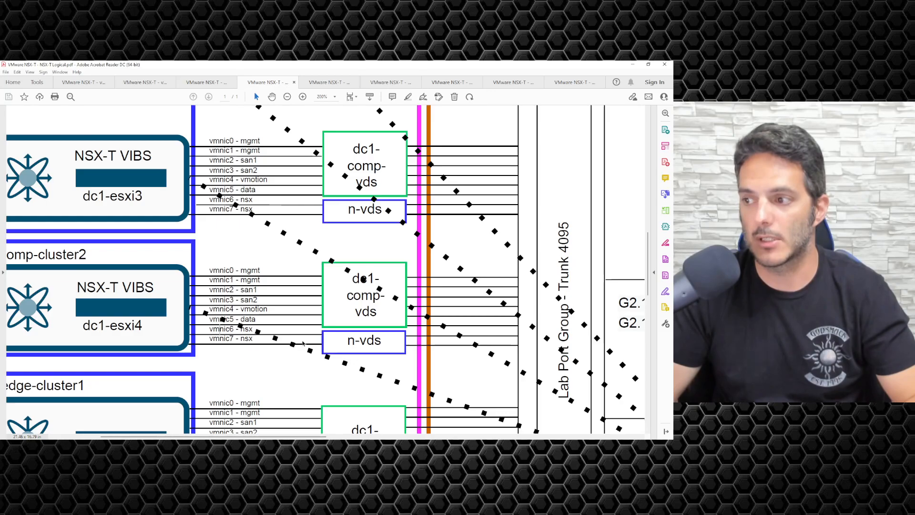
pyautogui.moveTo(210, 329); pyautogui.dragTo(253, 338)
pyautogui.click(241, 350)
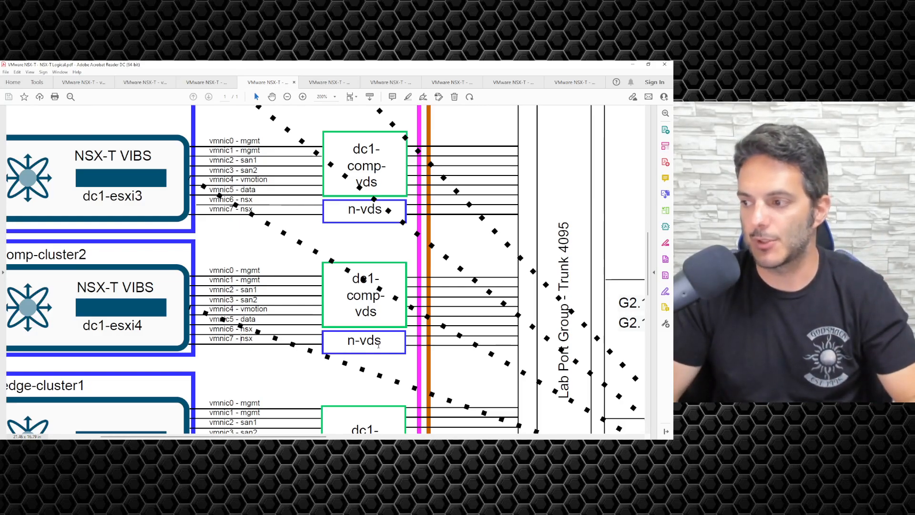
pyautogui.moveTo(347, 342); pyautogui.dragTo(383, 342)
pyautogui.click(394, 345)
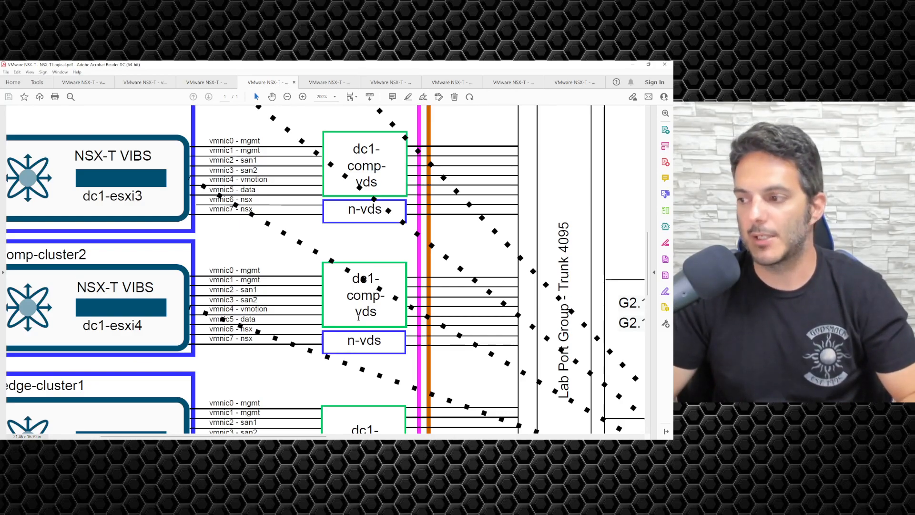
# Zoom out to 150% on dc1-esxi1–dc1-esxi3, pointing out the cluster label and vmnic6/vmnic7 nsx uplinks.
pyautogui.scroll(3, 324, 318)
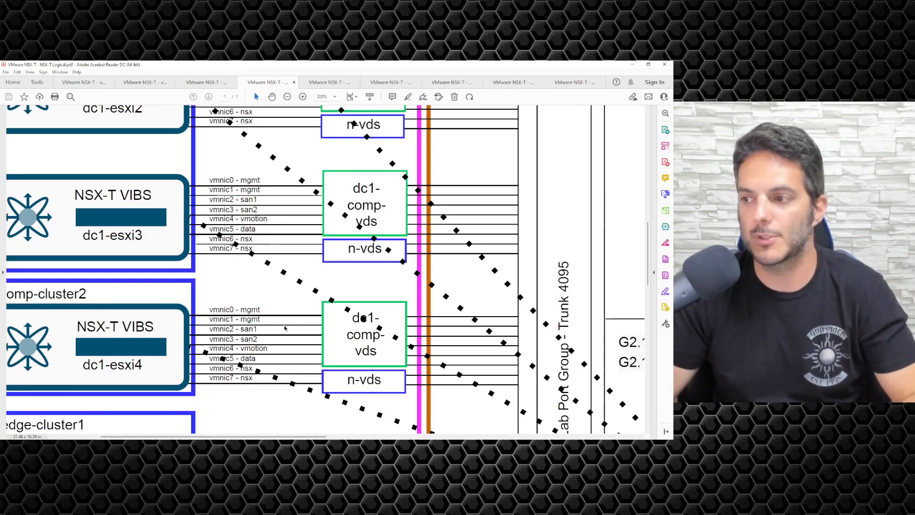
pyautogui.scroll(5, 285, 328)
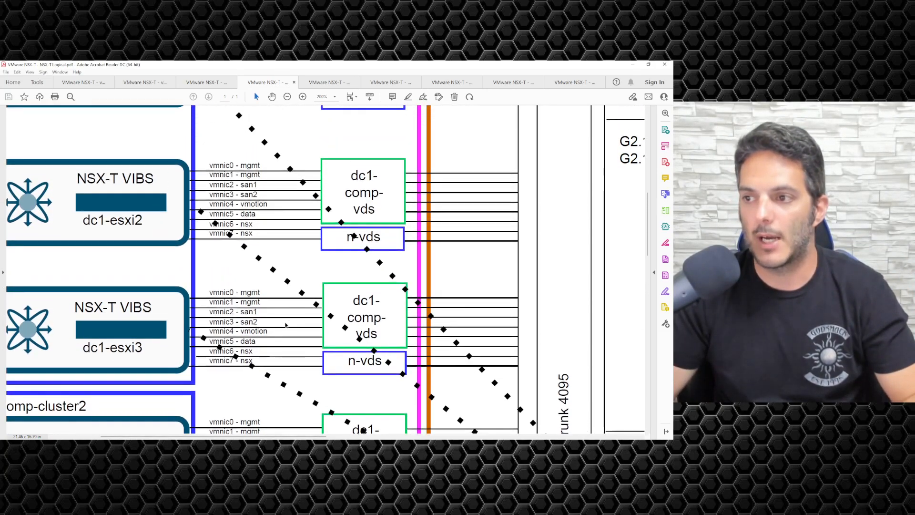
pyautogui.keyDown('ctrl'); pyautogui.scroll(-1, 285, 325); pyautogui.keyUp('ctrl')
pyautogui.scroll(1, 286, 320)
pyautogui.scroll(3, 286, 319)
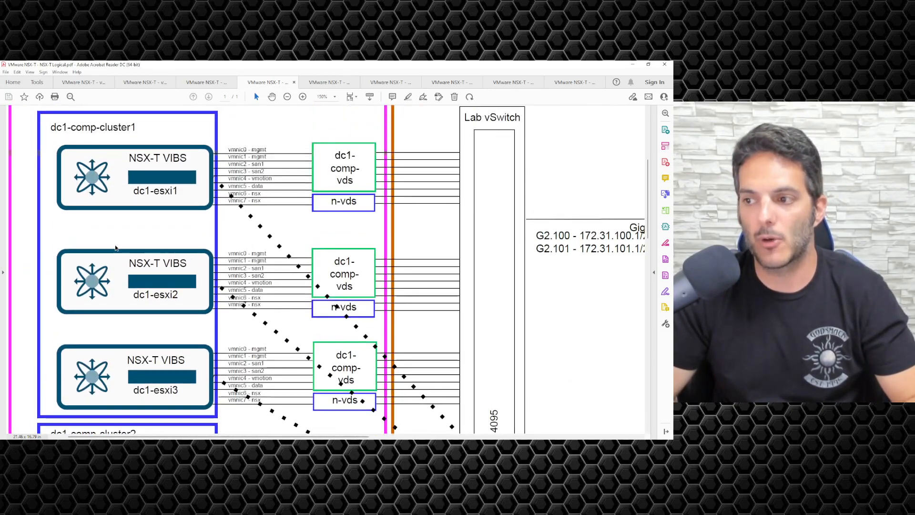
pyautogui.moveTo(137, 128); pyautogui.dragTo(50, 129)
pyautogui.click(100, 164)
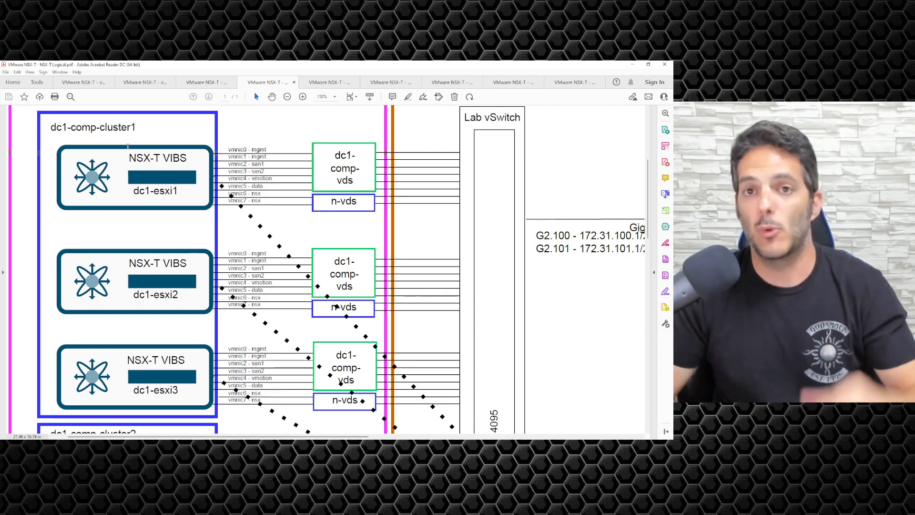
pyautogui.moveTo(268, 193); pyautogui.dragTo(228, 205)
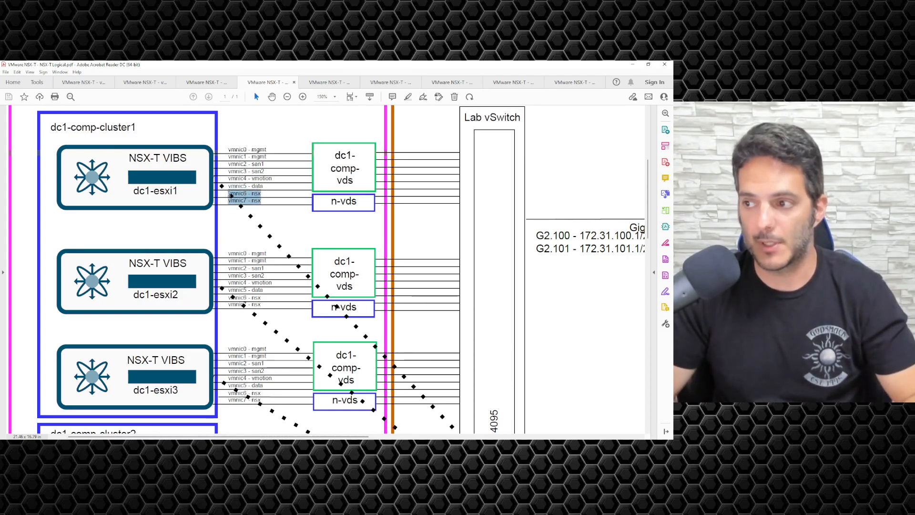
pyautogui.click(226, 222)
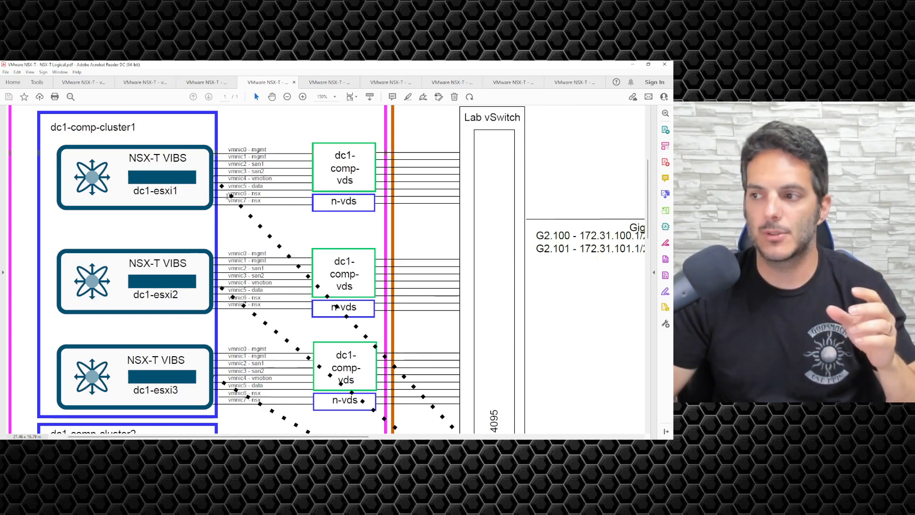
pyautogui.moveTo(228, 201); pyautogui.dragTo(256, 194)
pyautogui.click(249, 199)
pyautogui.click(259, 208)
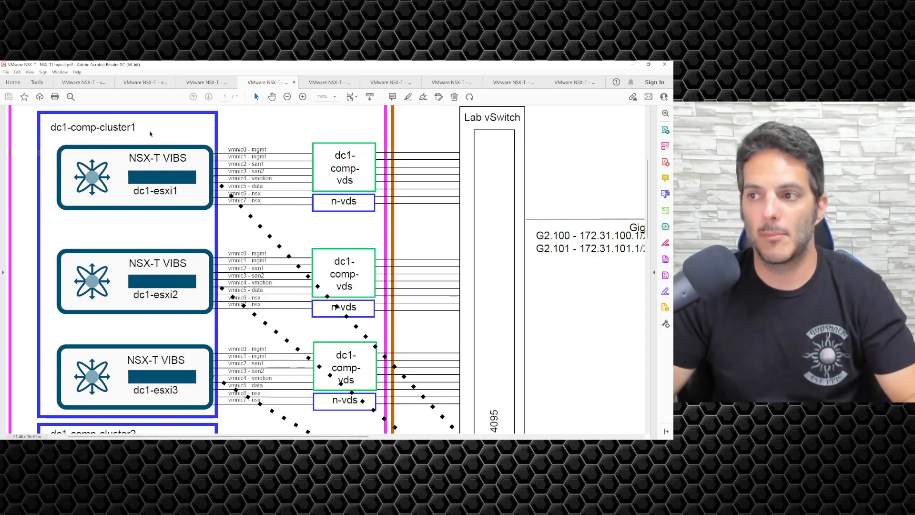
pyautogui.moveTo(136, 127); pyautogui.dragTo(49, 127)
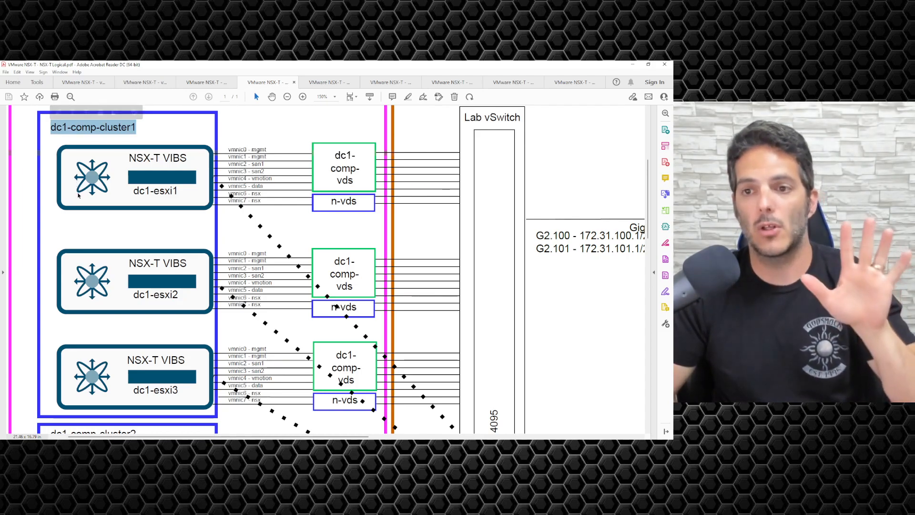
pyautogui.click(106, 233)
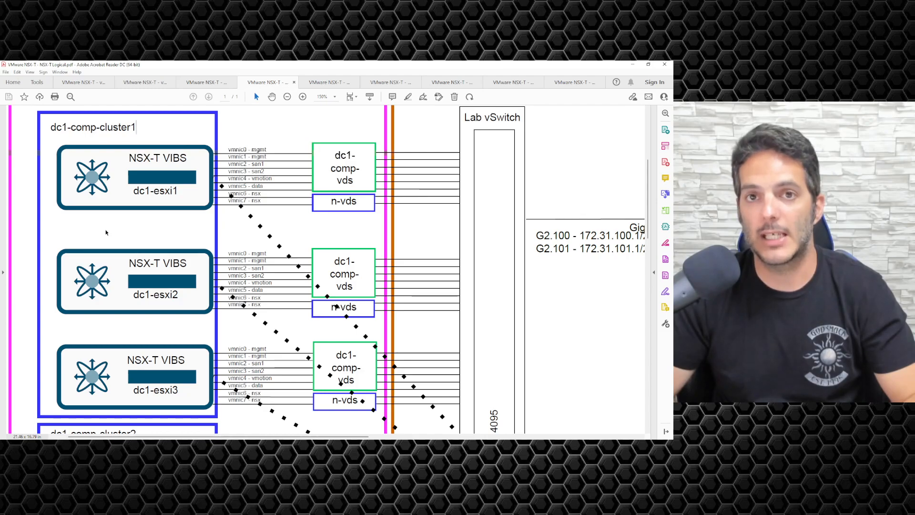
pyautogui.moveTo(162, 157); pyautogui.dragTo(190, 158)
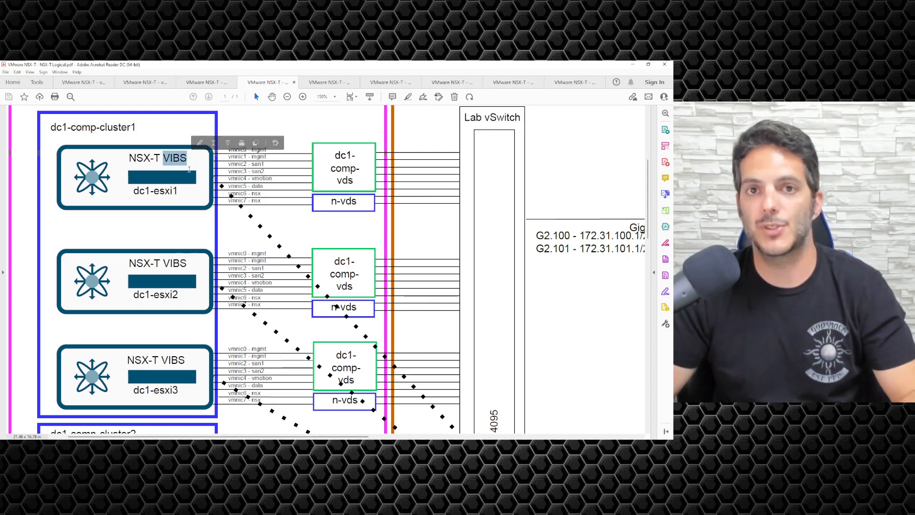
pyautogui.click(188, 181)
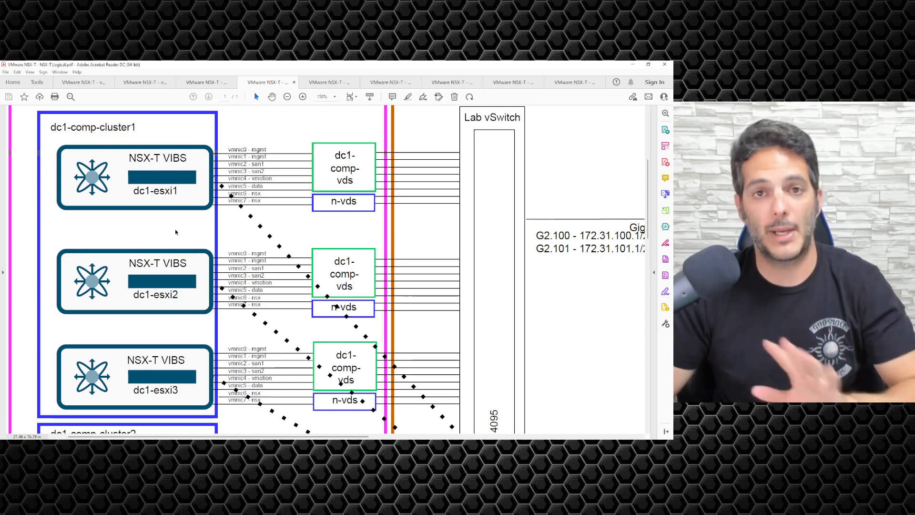
pyautogui.scroll(-1, 185, 220)
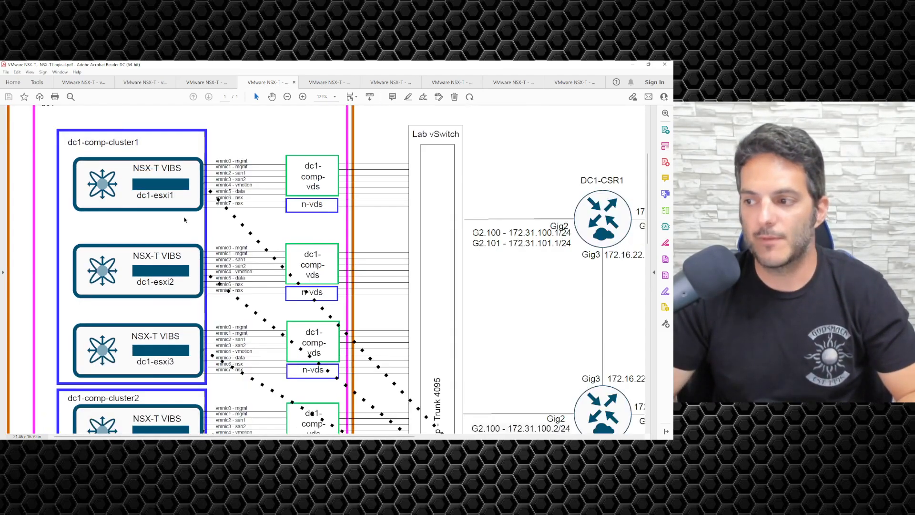
pyautogui.scroll(-2, 184, 219)
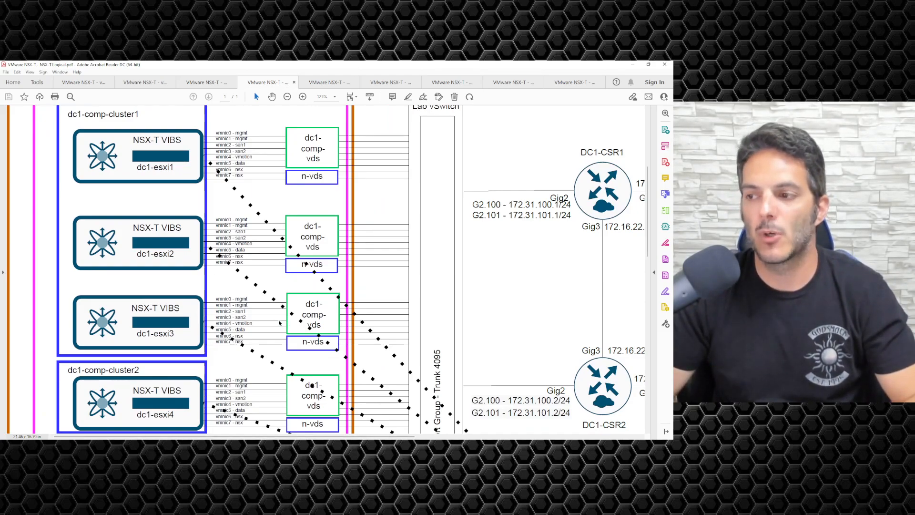
pyautogui.scroll(-1, 280, 323)
pyautogui.scroll(1, 266, 305)
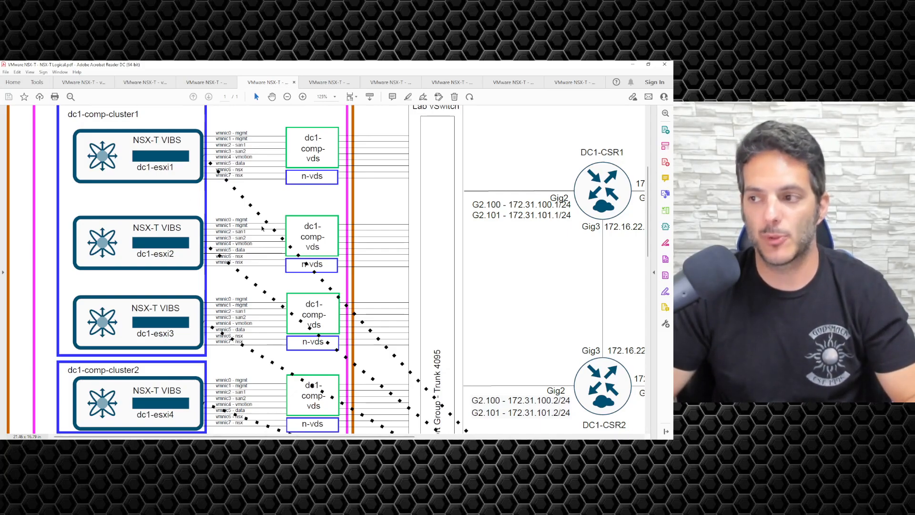
pyautogui.scroll(-1, 176, 200)
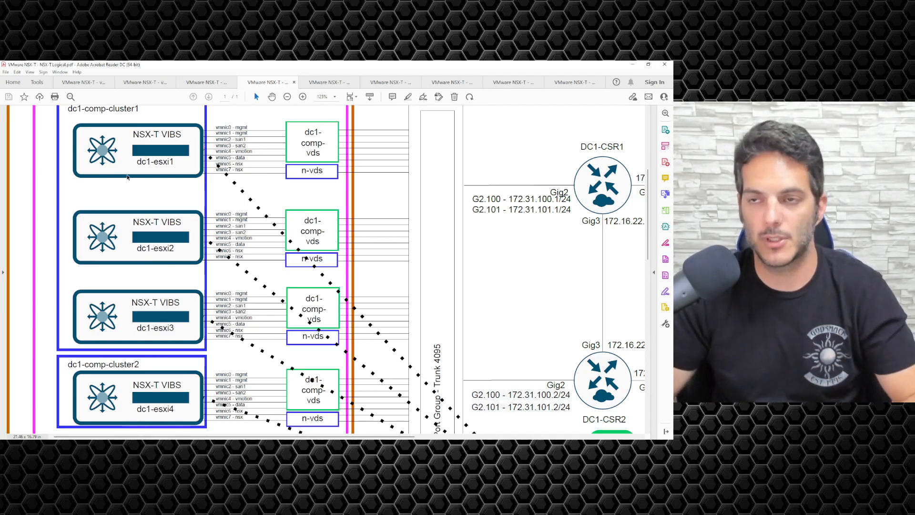
# Scroll the logical diagram down to the dc1-edge-cluster1 hosts and the NSX-T manager node.
pyautogui.scroll(-1, 117, 207)
pyautogui.scroll(-4, 117, 206)
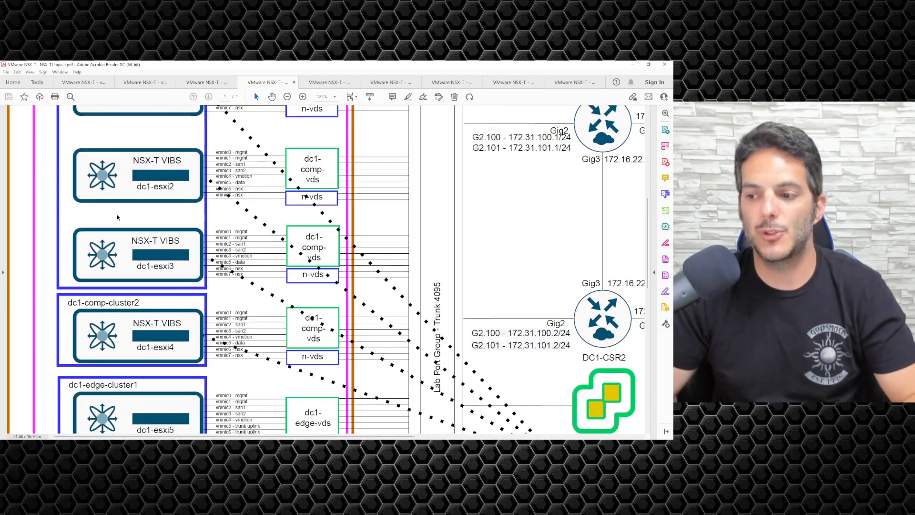
pyautogui.scroll(5, 137, 377)
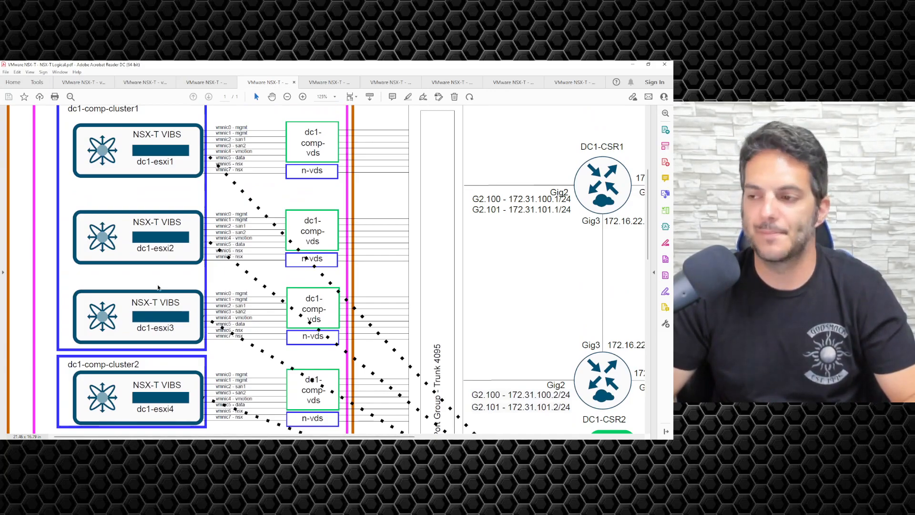
pyautogui.scroll(1, 155, 279)
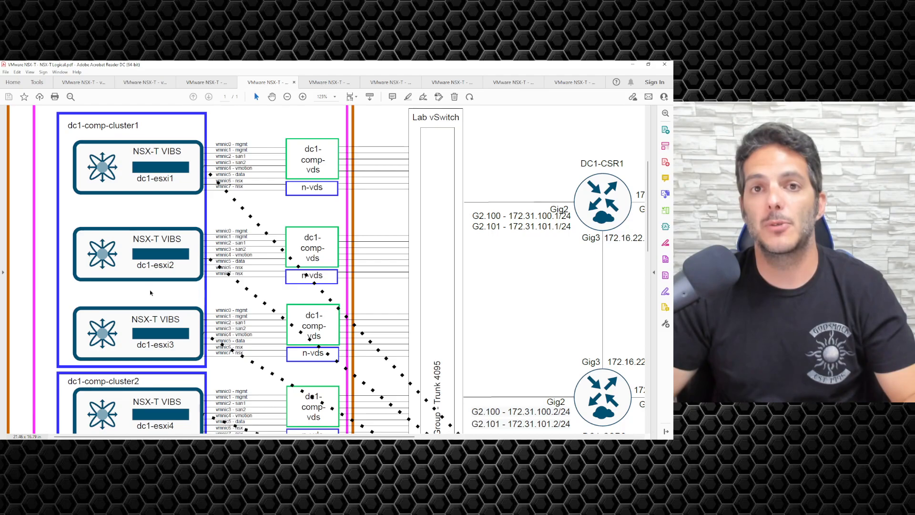
pyautogui.scroll(-1, 160, 205)
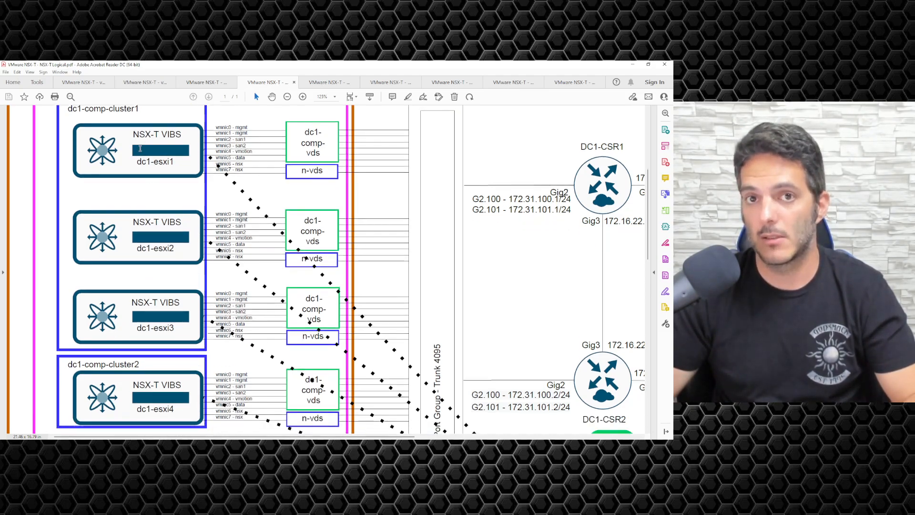
pyautogui.scroll(-9, 140, 149)
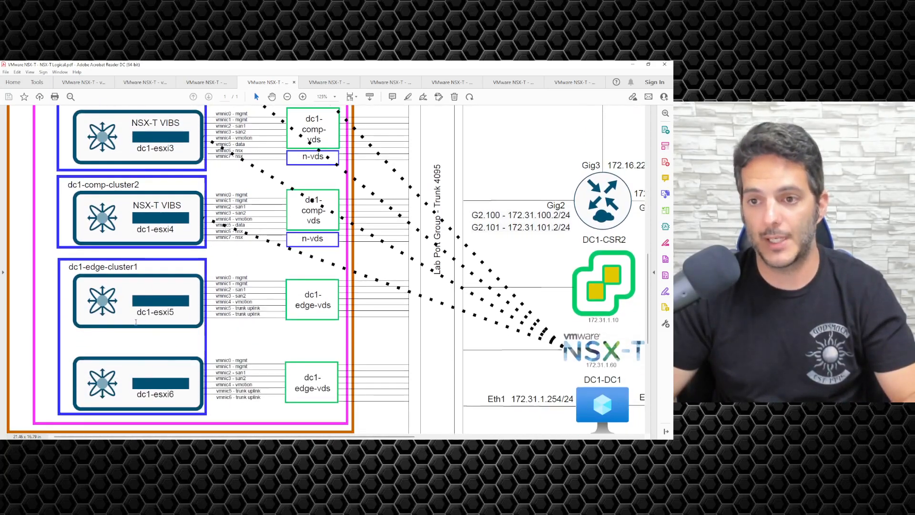
# Scroll through the diagram and point out the 101 in the G2.101 address.
pyautogui.scroll(1, 134, 324)
pyautogui.scroll(-1, 136, 322)
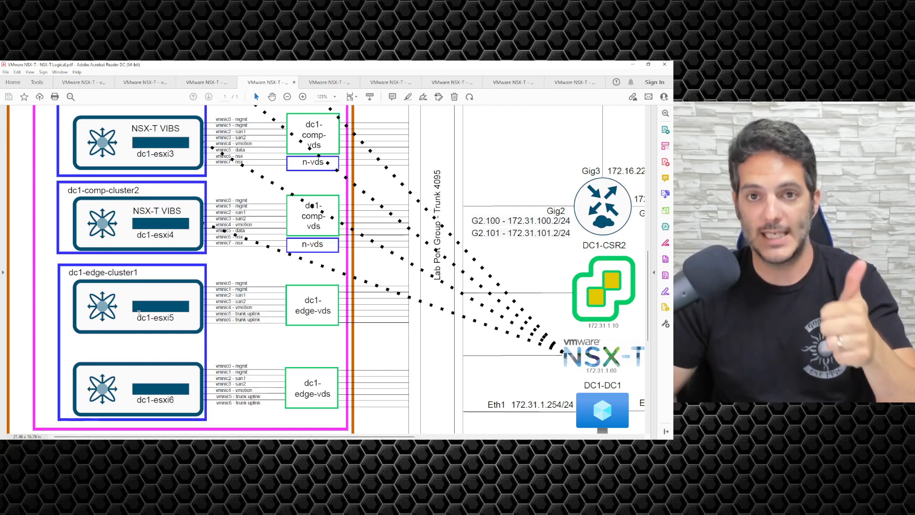
pyautogui.scroll(-1, 139, 310)
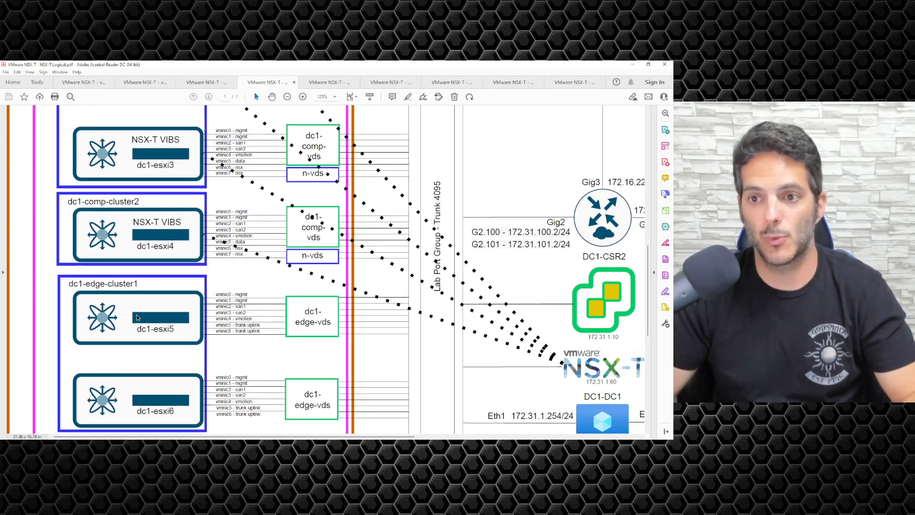
pyautogui.scroll(-1, 136, 314)
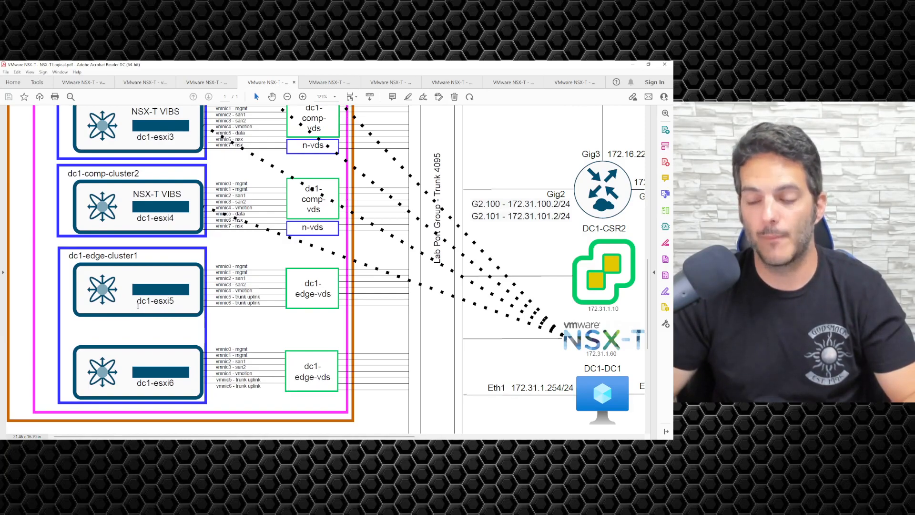
pyautogui.scroll(3, 138, 306)
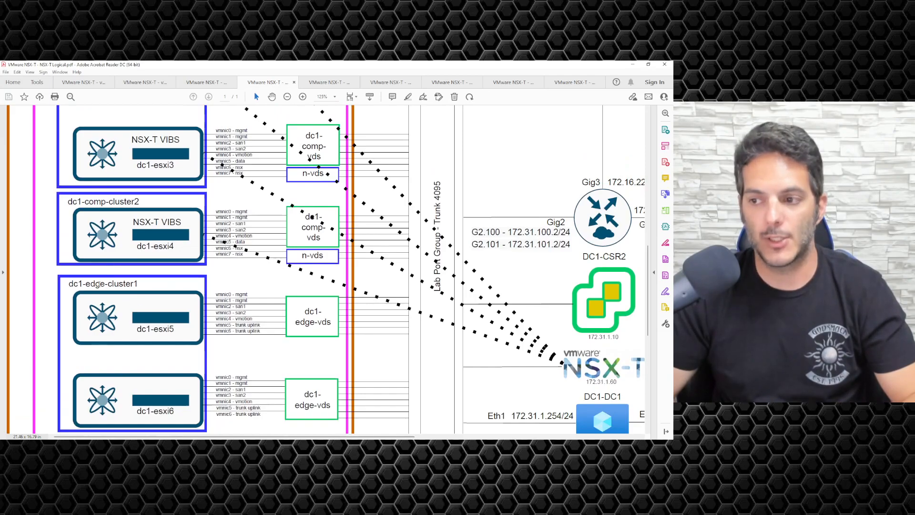
pyautogui.scroll(5, 363, 348)
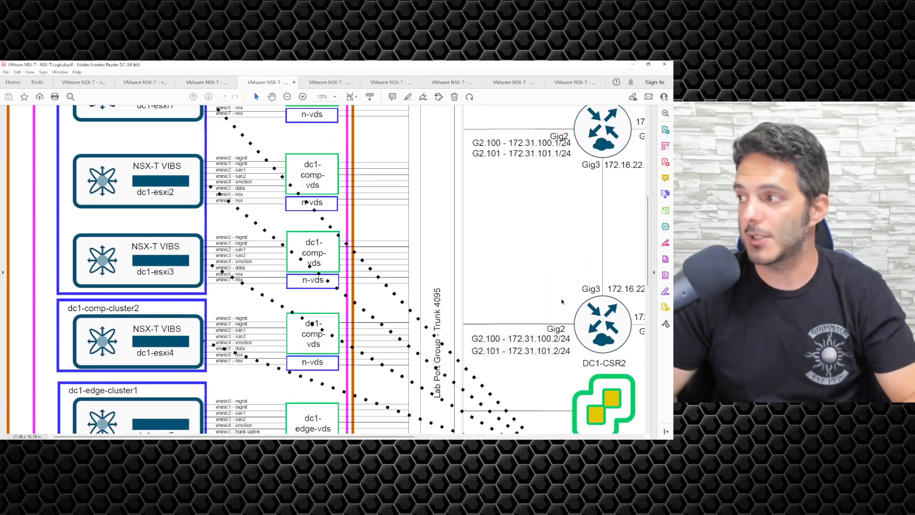
pyautogui.moveTo(538, 153); pyautogui.dragTo(552, 153)
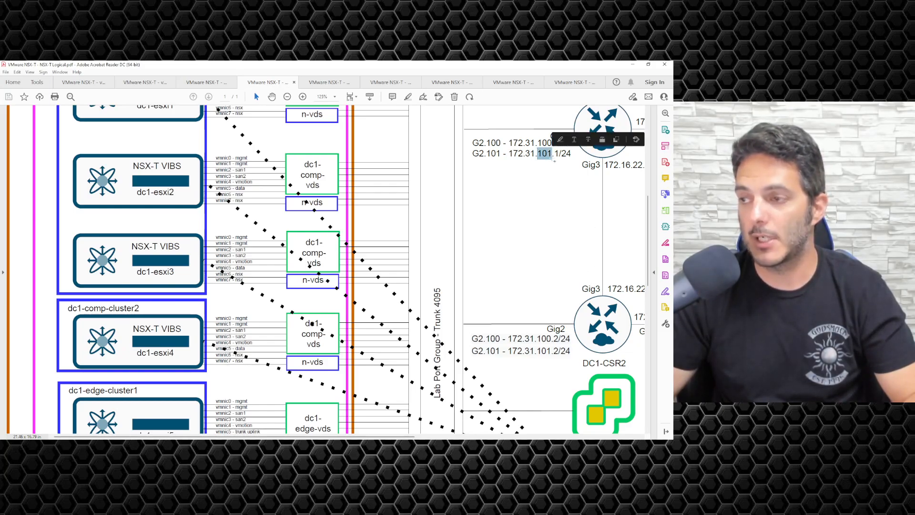
pyautogui.click(535, 183)
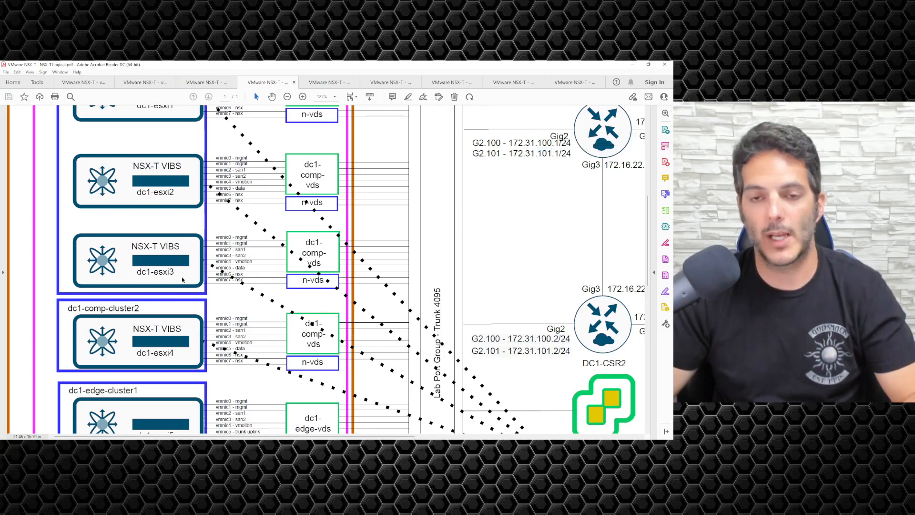
# Scroll back up to the dc1-comp-cluster1 hosts and the DC1-CSR1 router.
pyautogui.scroll(2, 158, 291)
pyautogui.scroll(1, 158, 291)
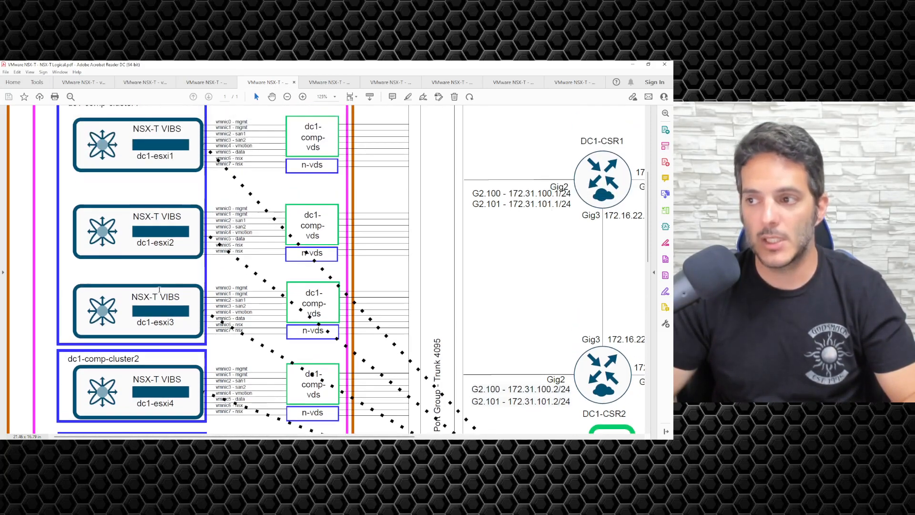
pyautogui.scroll(1, 159, 290)
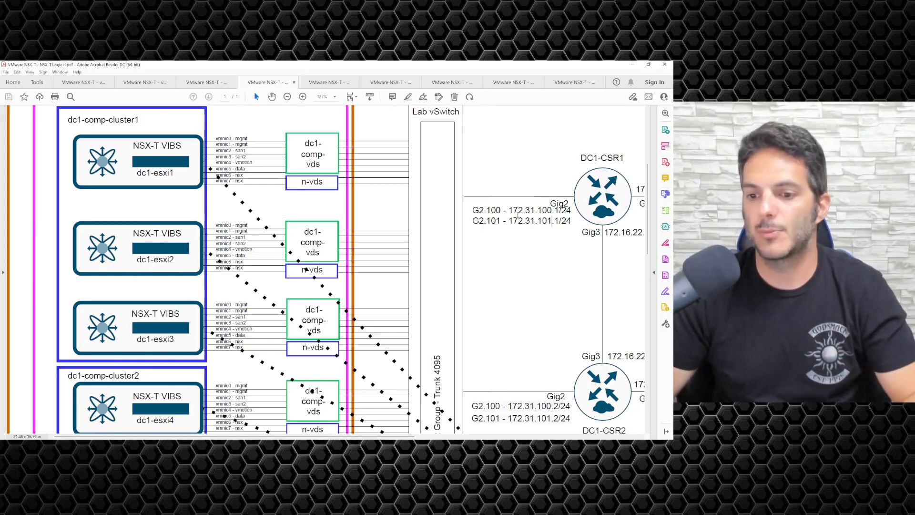
pyautogui.scroll(-2, 560, 211)
pyautogui.scroll(-2, 552, 181)
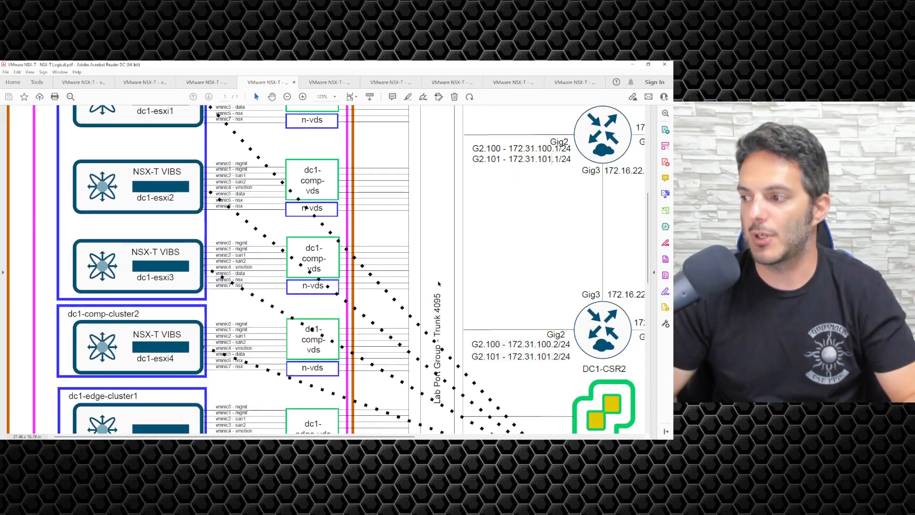
pyautogui.moveTo(438, 376); pyautogui.dragTo(445, 281)
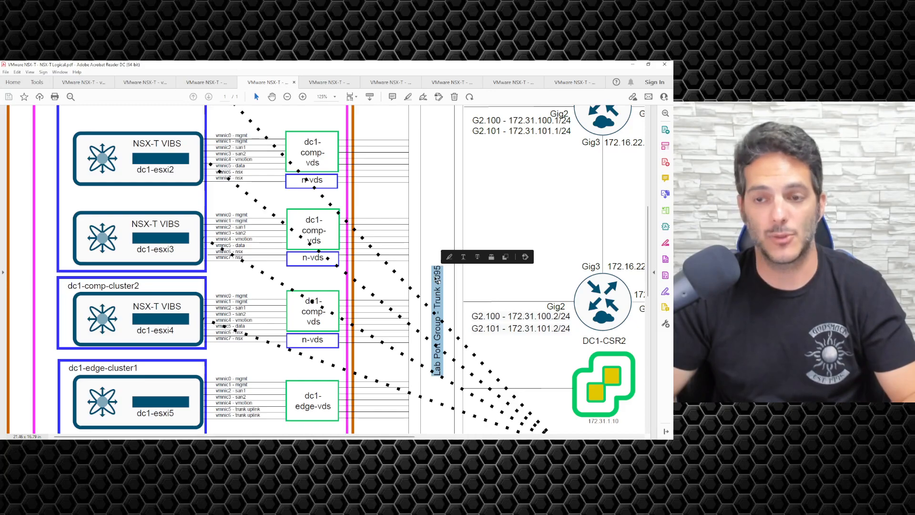
pyautogui.click(433, 277)
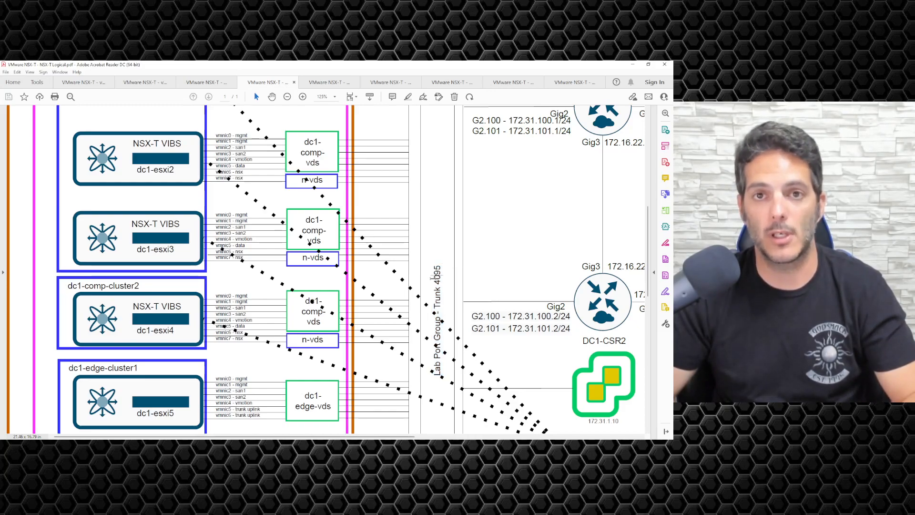
pyautogui.scroll(1, 341, 302)
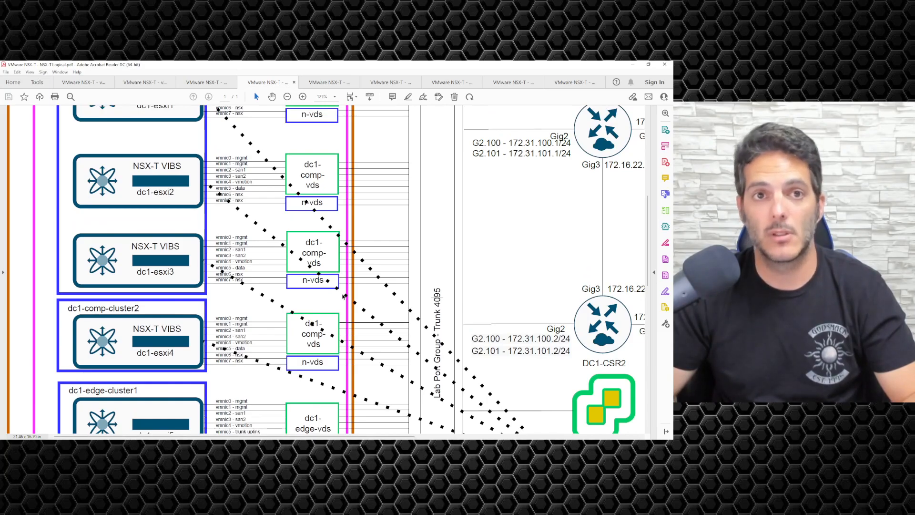
pyautogui.scroll(2, 343, 296)
pyautogui.scroll(1, 343, 296)
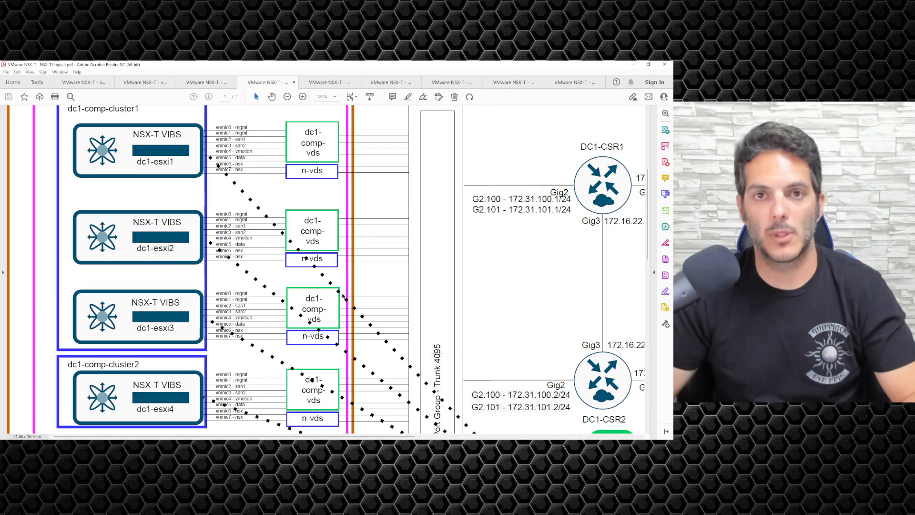
pyautogui.scroll(1, 343, 296)
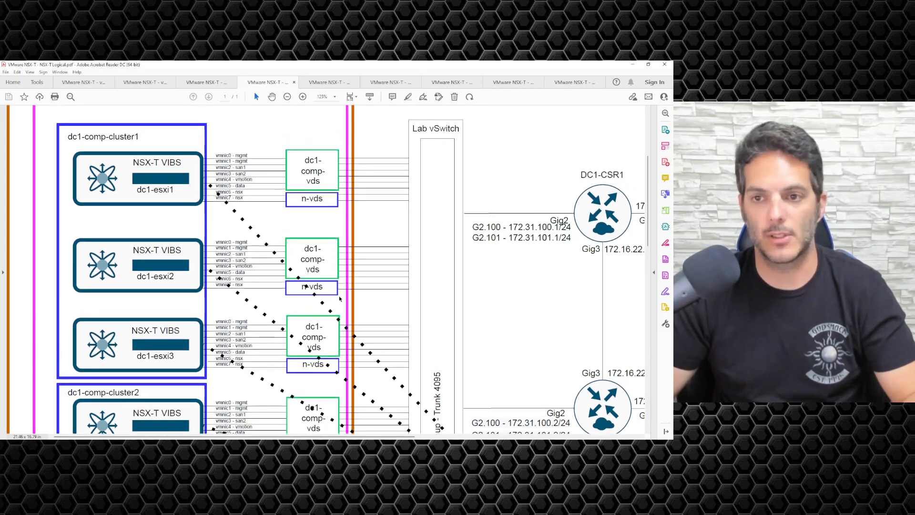
pyautogui.scroll(-1, 342, 295)
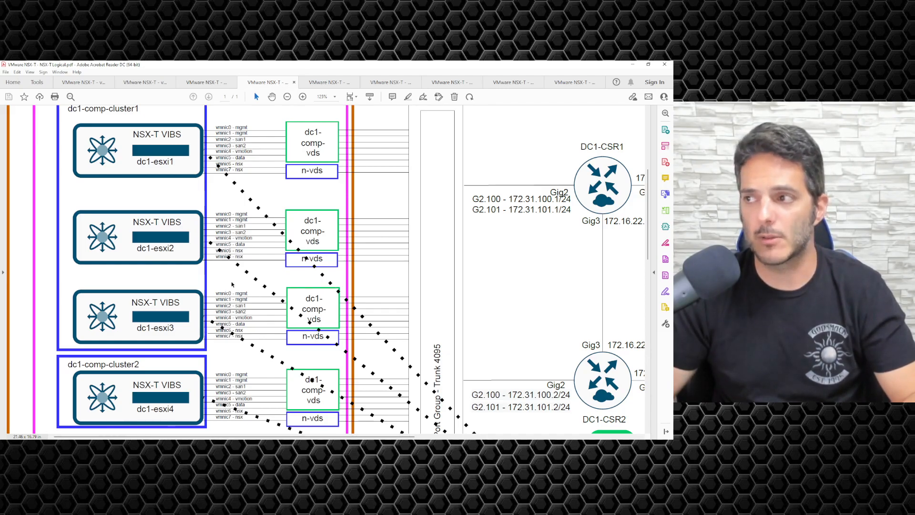
# Flip through the VLAN Backed and Overlay Segments PDFs, return to NSX-T Logical, and minimize Acrobat.
pyautogui.hotkey('ctrl', 'Tab')
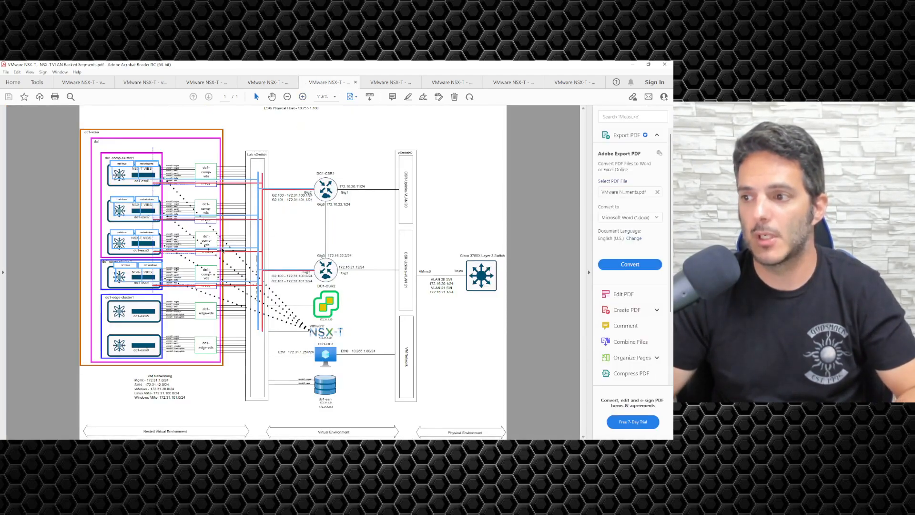
pyautogui.scroll(4, 222, 252)
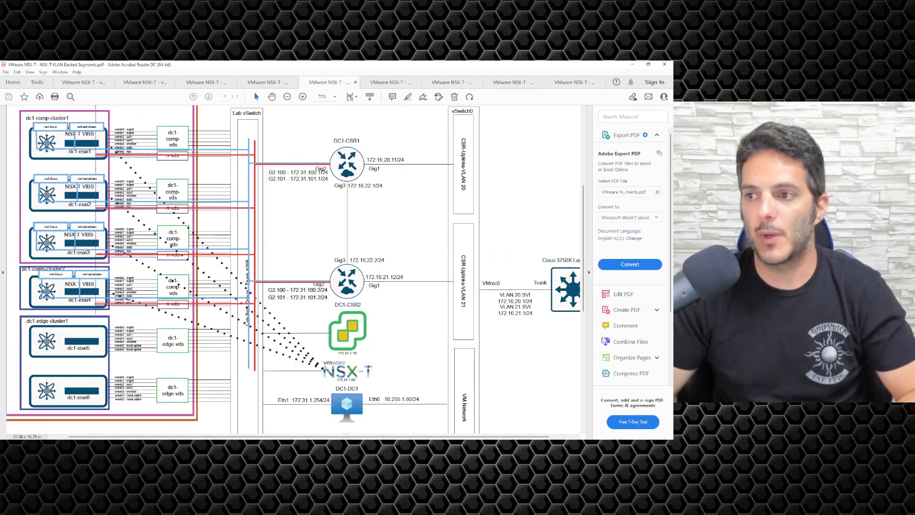
pyautogui.hotkey('ctrl', 'Tab')
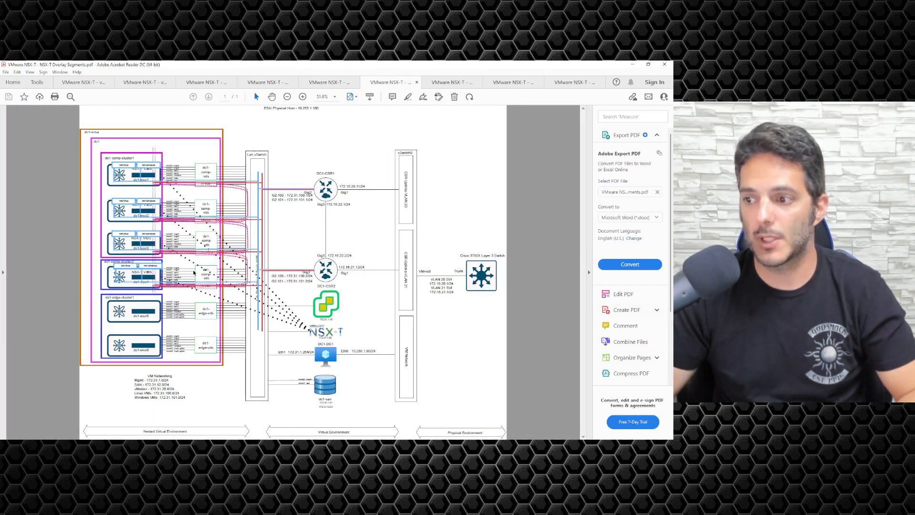
pyautogui.click(266, 83)
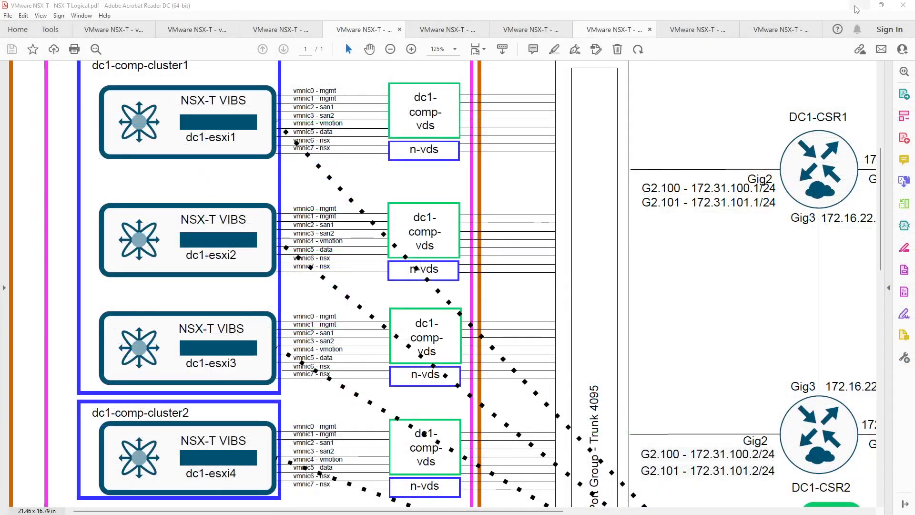
pyautogui.click(859, 5)
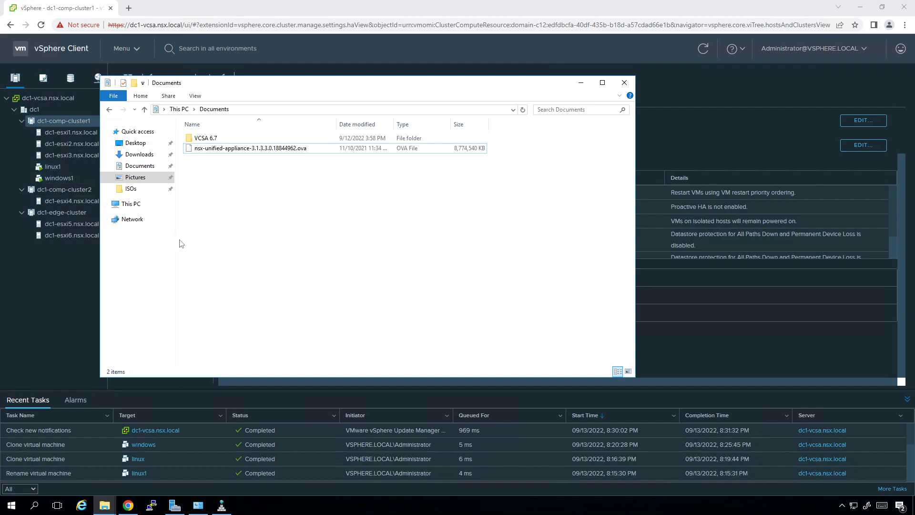
# Start a Deploy OVF Template wizard on dc1-comp-cluster2 using a Local file.
pyautogui.click(58, 264)
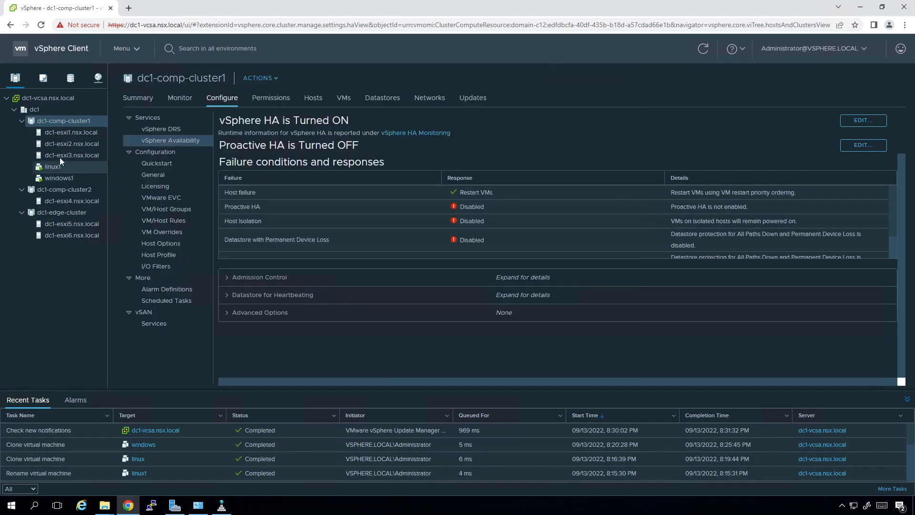
pyautogui.rightClick(66, 192)
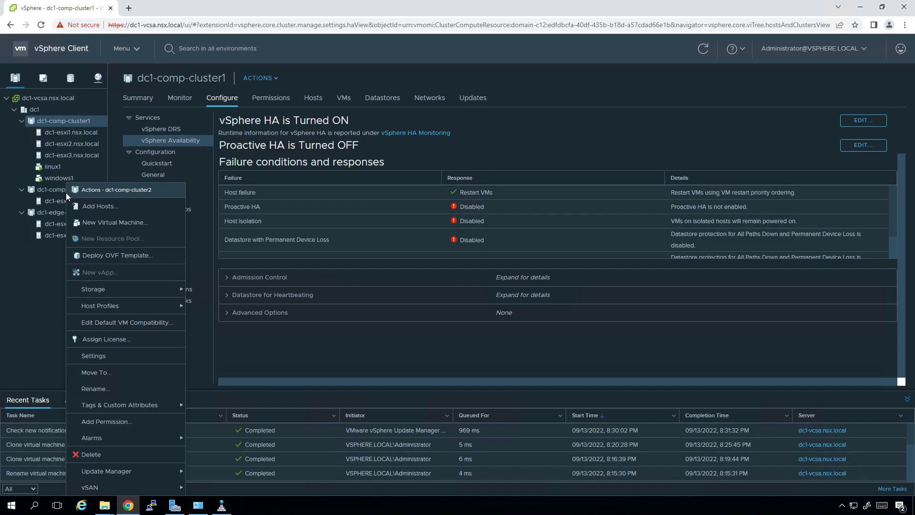
pyautogui.click(102, 257)
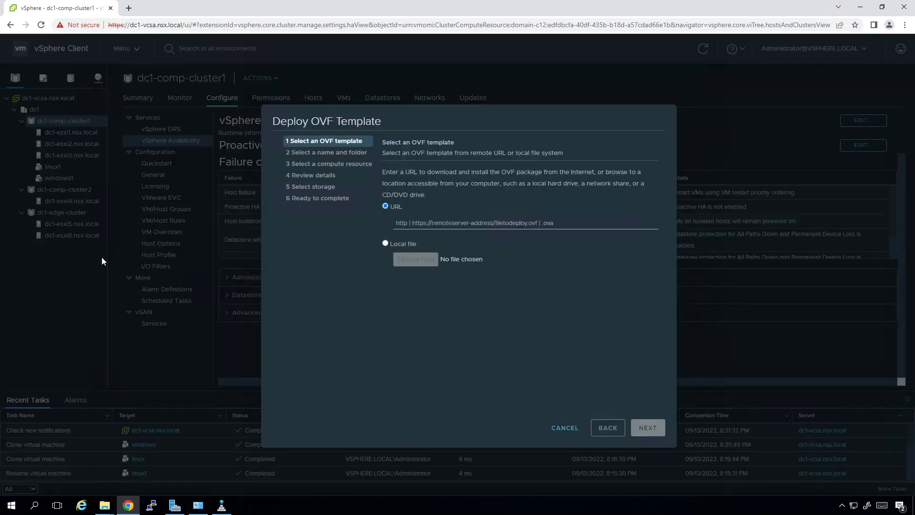
pyautogui.click(386, 244)
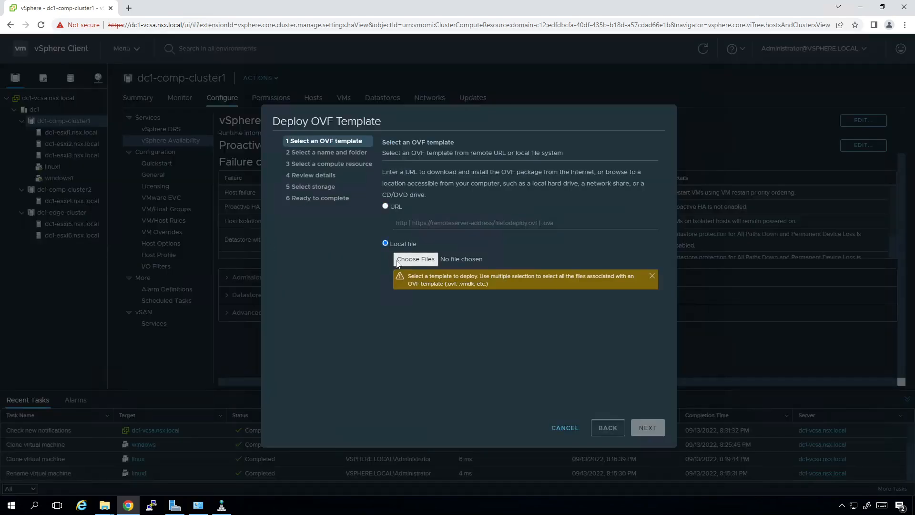
# Browse Documents to the nsx-unified-appliance OVA, then cancel the file picker.
pyautogui.click(415, 260)
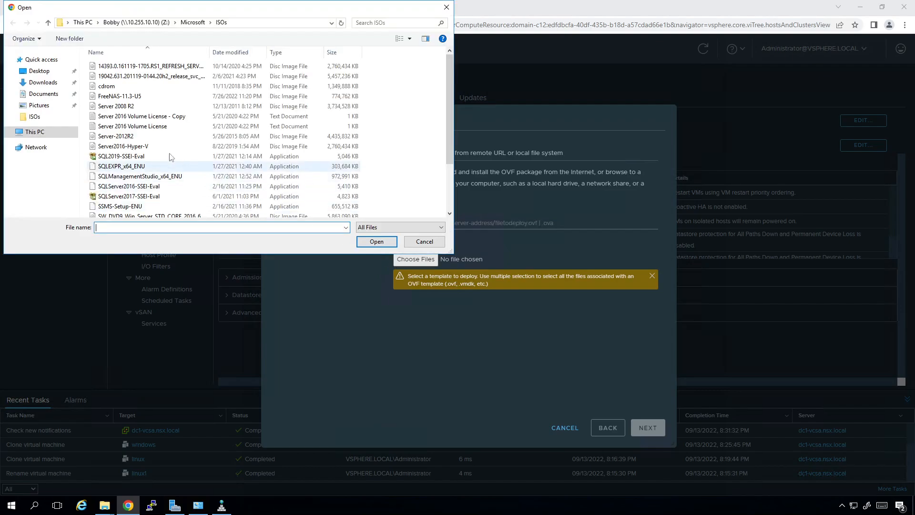
pyautogui.click(29, 94)
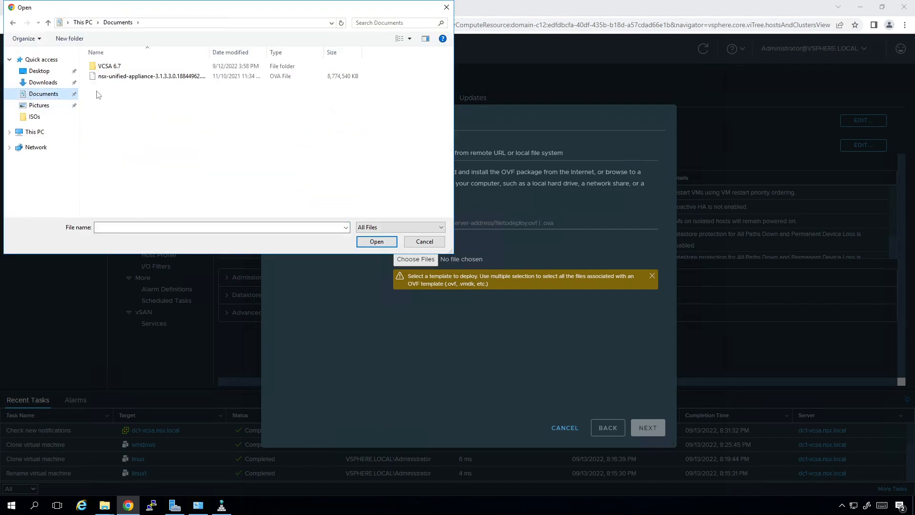
pyautogui.click(112, 79)
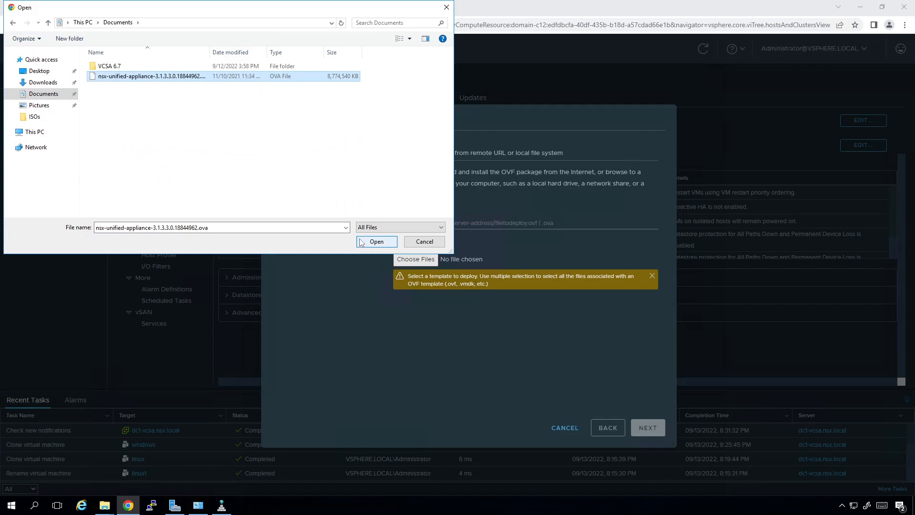
pyautogui.click(424, 241)
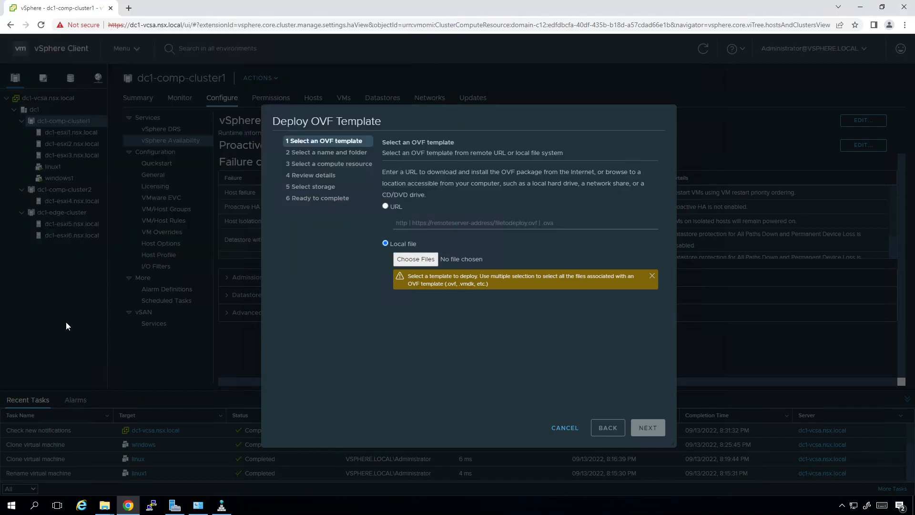
# Cancel the Deploy OVF Template wizard, returning to dc1-comp-cluster1's vSphere Availability settings.
pyautogui.click(570, 428)
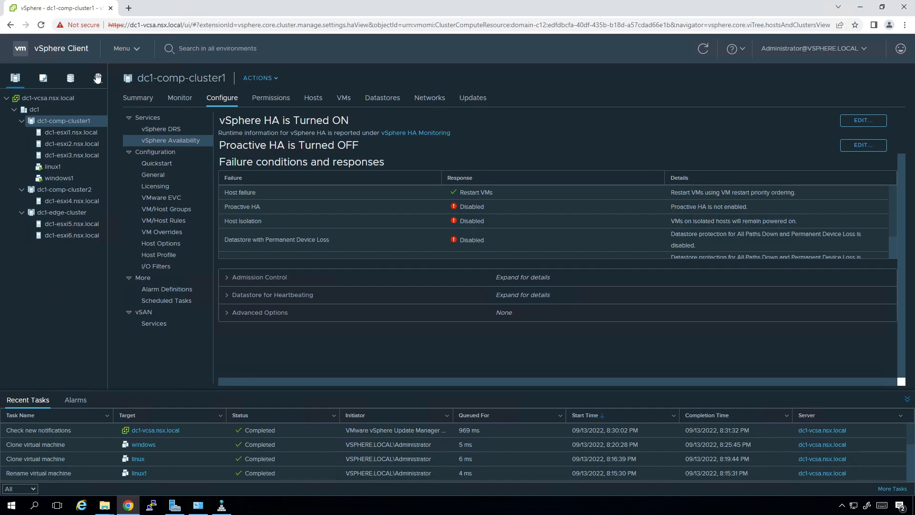
pyautogui.click(128, 8)
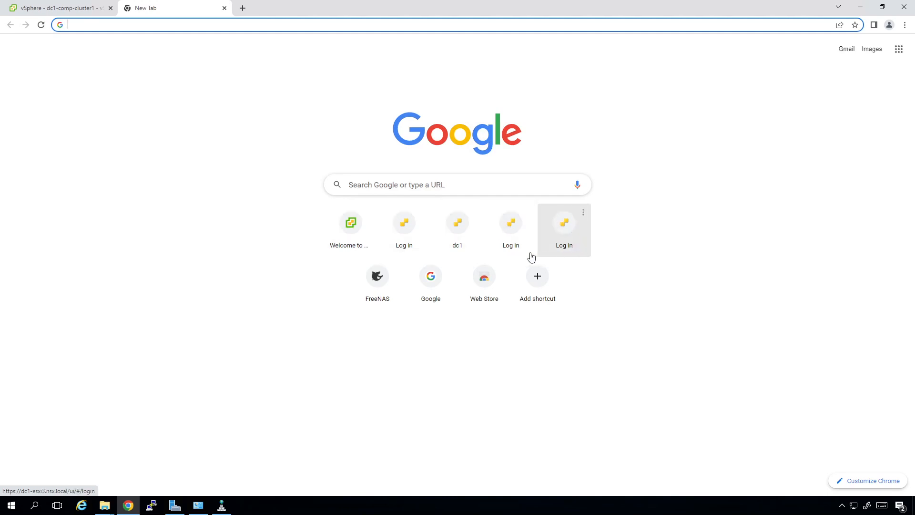
pyautogui.click(205, 27)
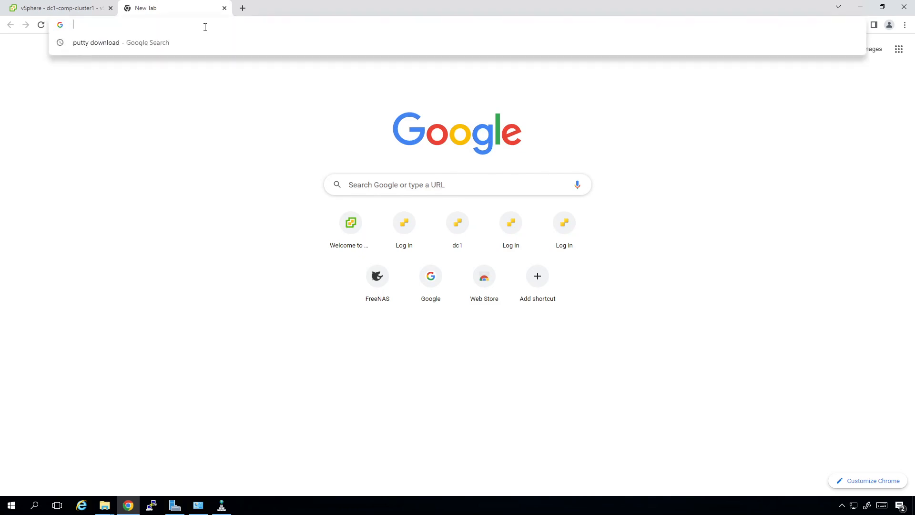
pyautogui.write('10.255.1.100')
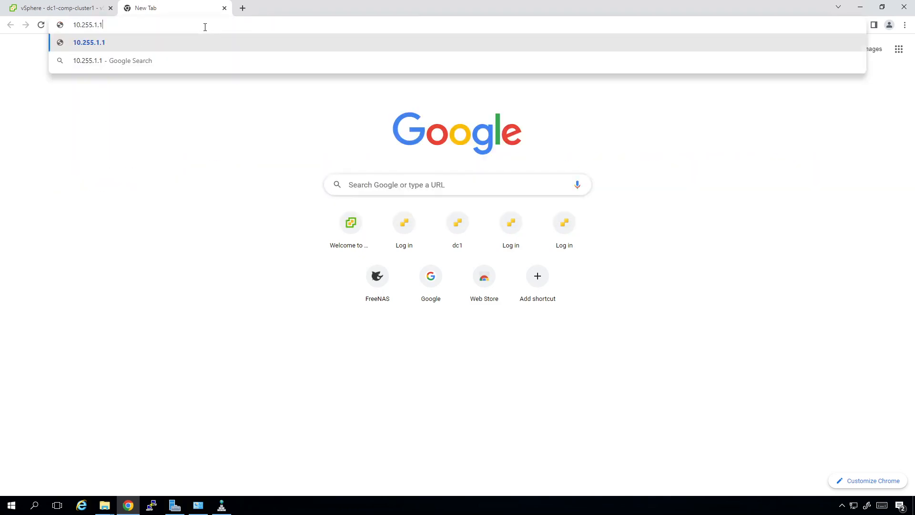
pyautogui.press('Return')
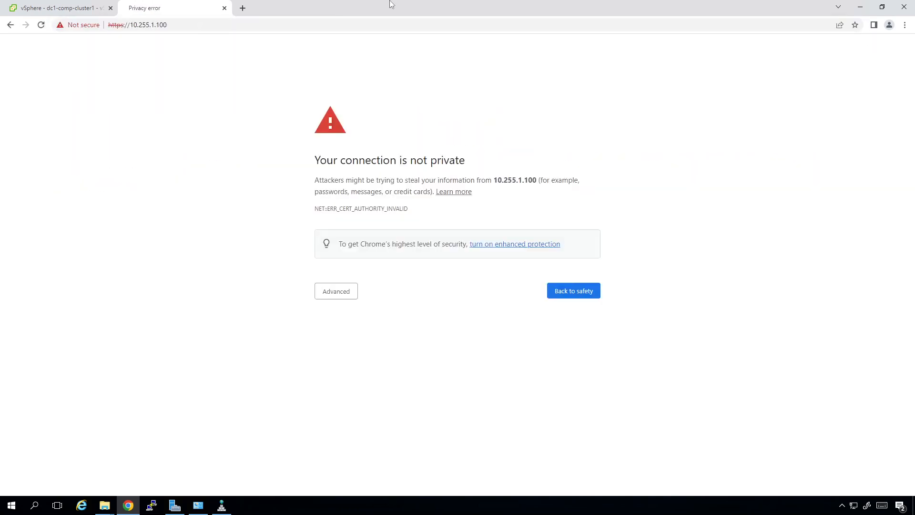
pyautogui.click(337, 291)
pyautogui.click(375, 365)
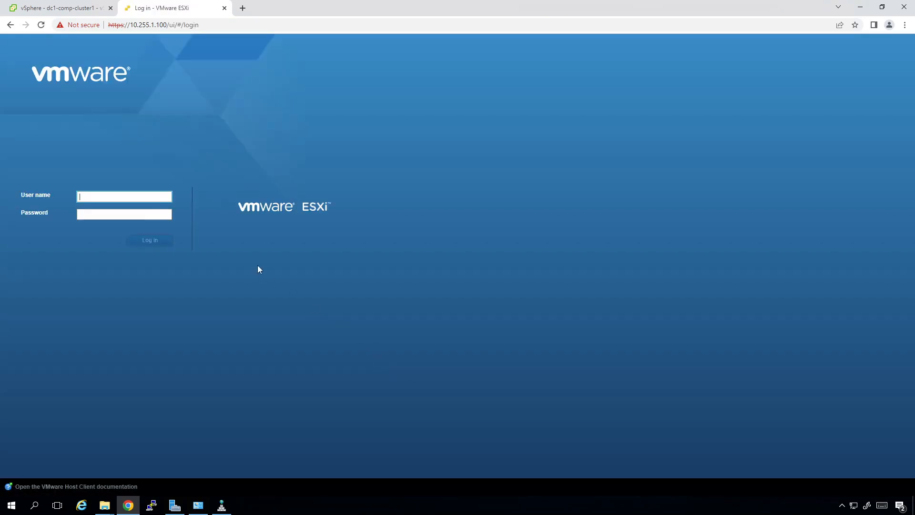
# Log in to esxi7.local as root, dismiss the welcome banner, and list its virtual machines.
pyautogui.click(113, 196)
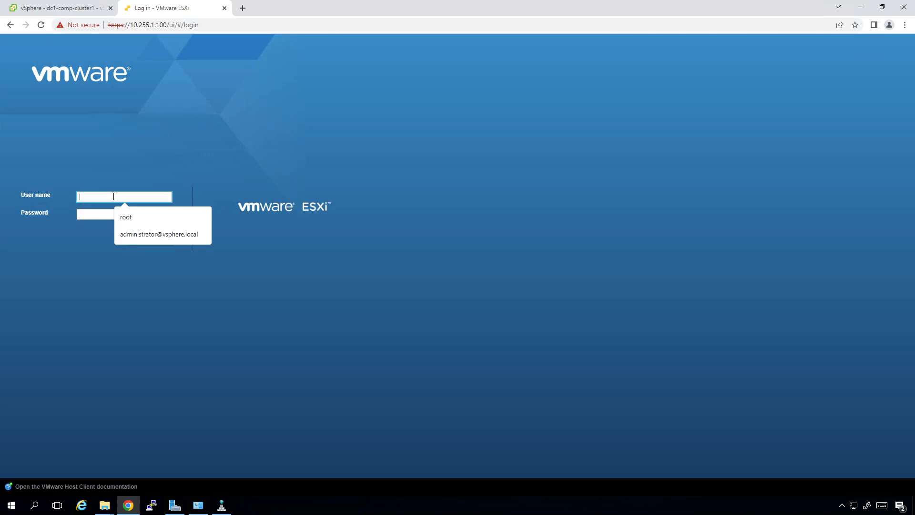
pyautogui.write('root')
pyautogui.press('Tab')
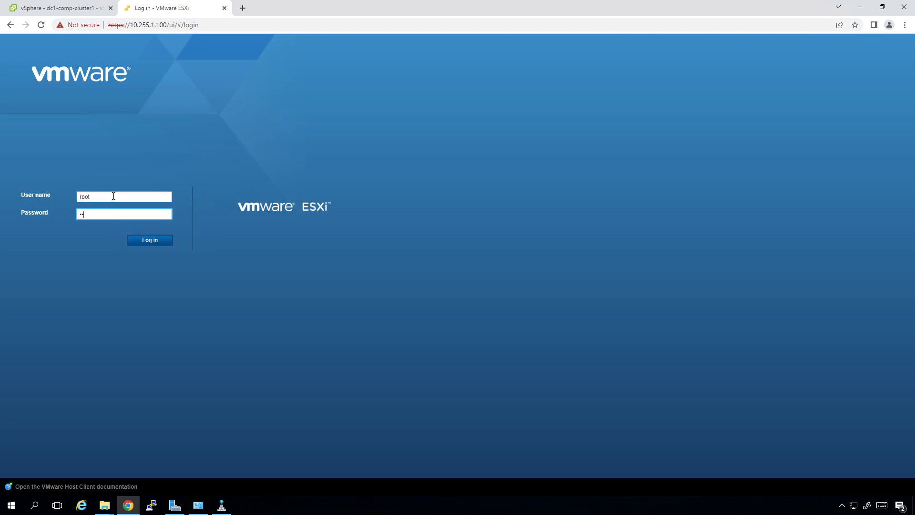
pyautogui.press('Return')
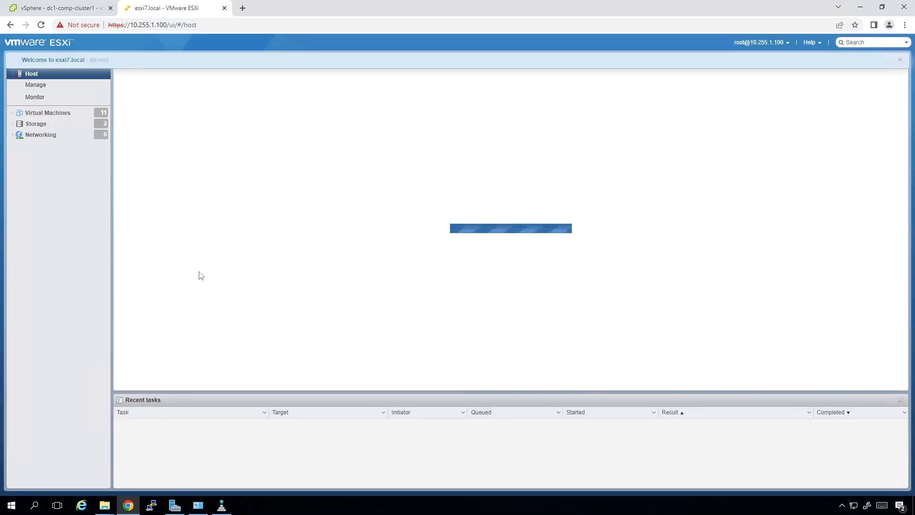
pyautogui.click(900, 60)
pyautogui.click(60, 113)
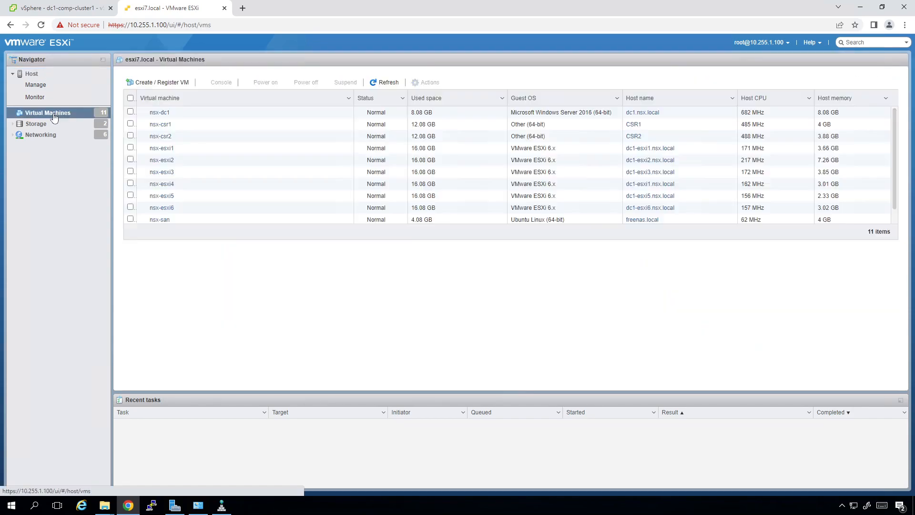
# Start a new virtual machine deployed from an OVF or OVA file.
pyautogui.click(174, 84)
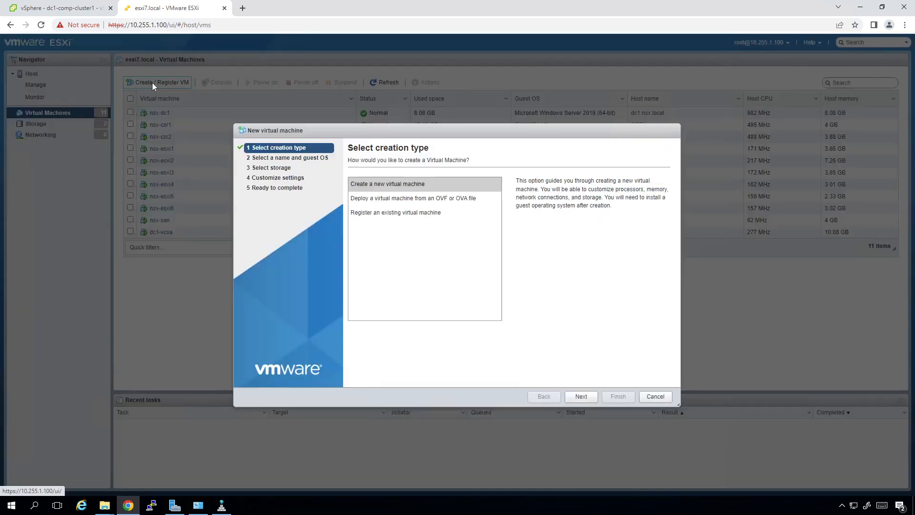
pyautogui.click(383, 200)
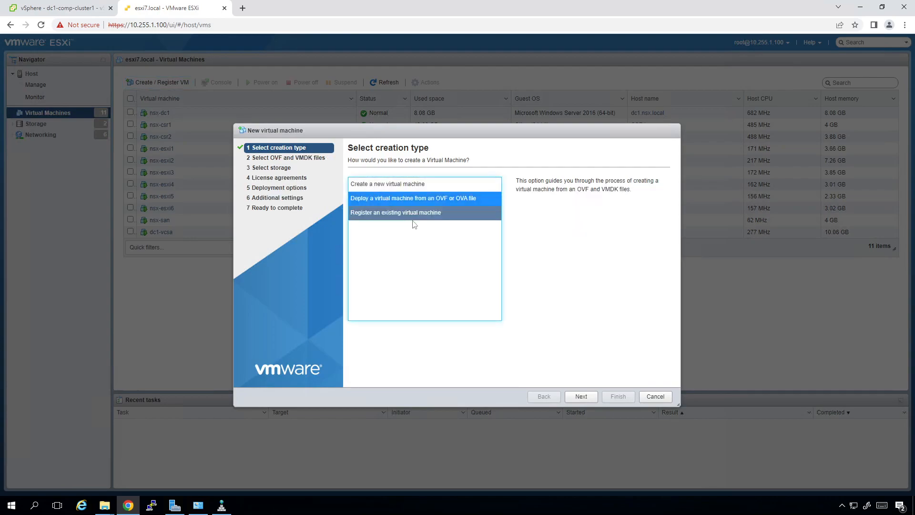
pyautogui.click(583, 397)
# Name the virtual machine nsx-mgr and bring up the file picker for its OVA.
pyautogui.click(416, 195)
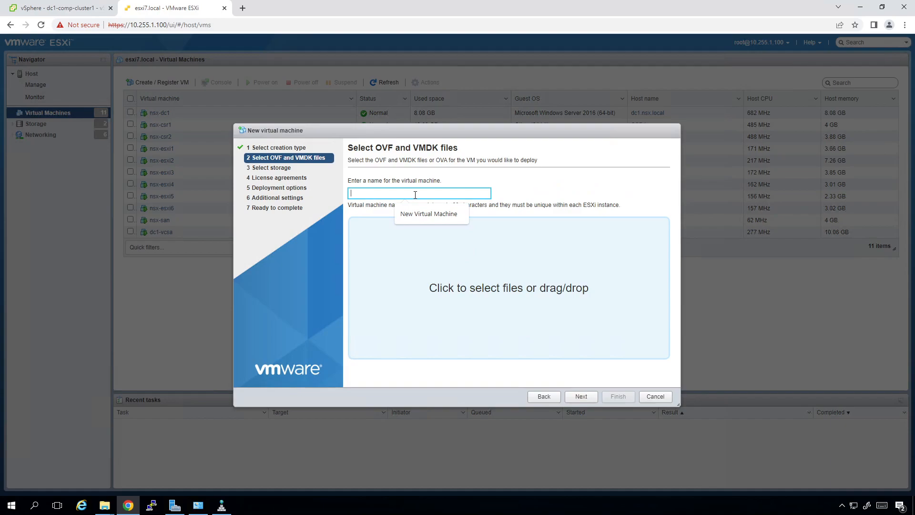
pyautogui.write('nsxmgr')
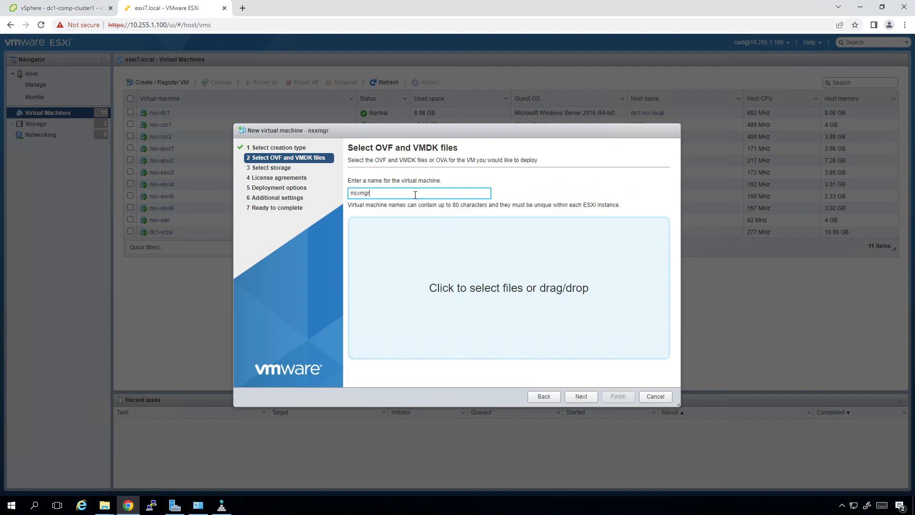
pyautogui.press('BackSpace')
pyautogui.press('BackSpace')
pyautogui.press('BackSpace')
pyautogui.click(448, 303)
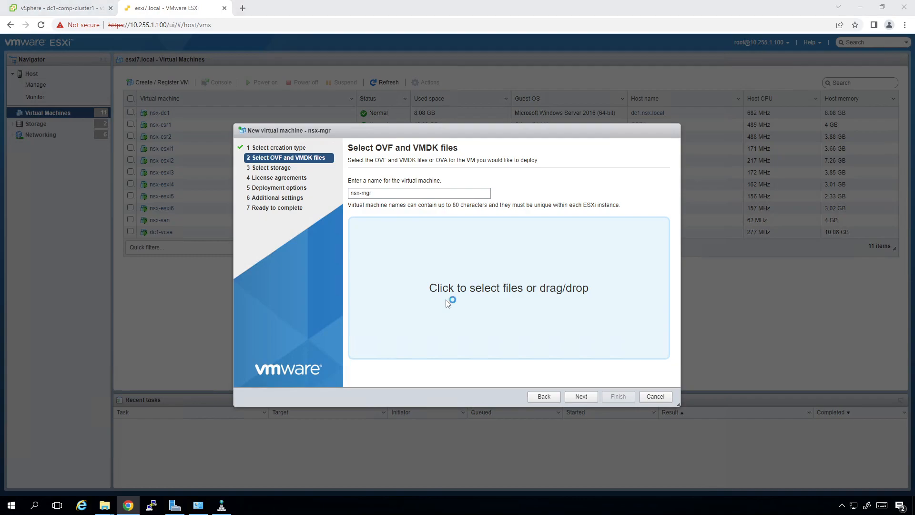
# Pick nsx-unified-appliance-3.1.3.3.0.18844962.ova from Documents and load it into the wizard.
pyautogui.click(44, 95)
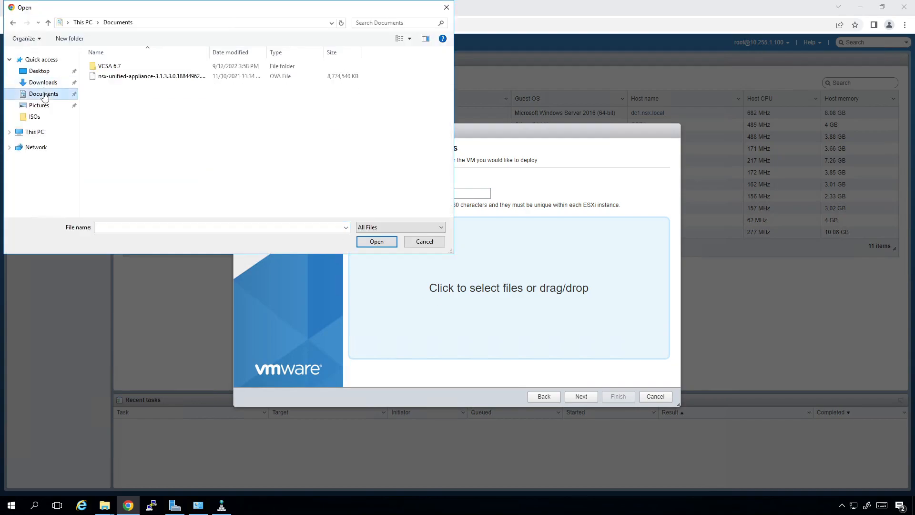
pyautogui.click(125, 78)
pyautogui.moveTo(202, 48); pyautogui.dragTo(238, 50)
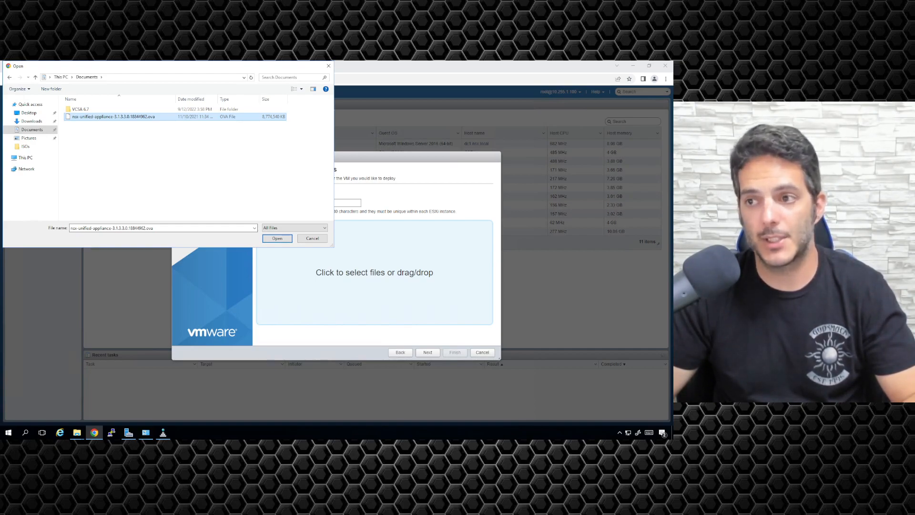
pyautogui.click(145, 131)
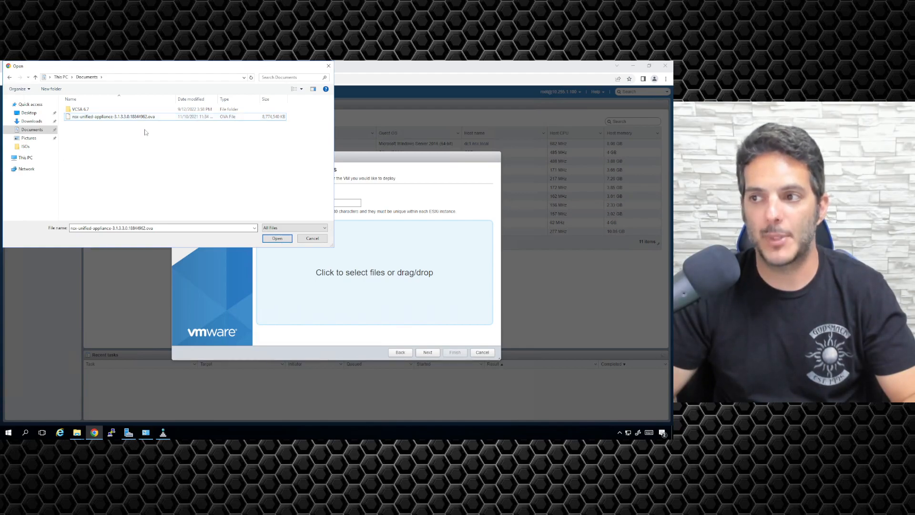
pyautogui.click(125, 120)
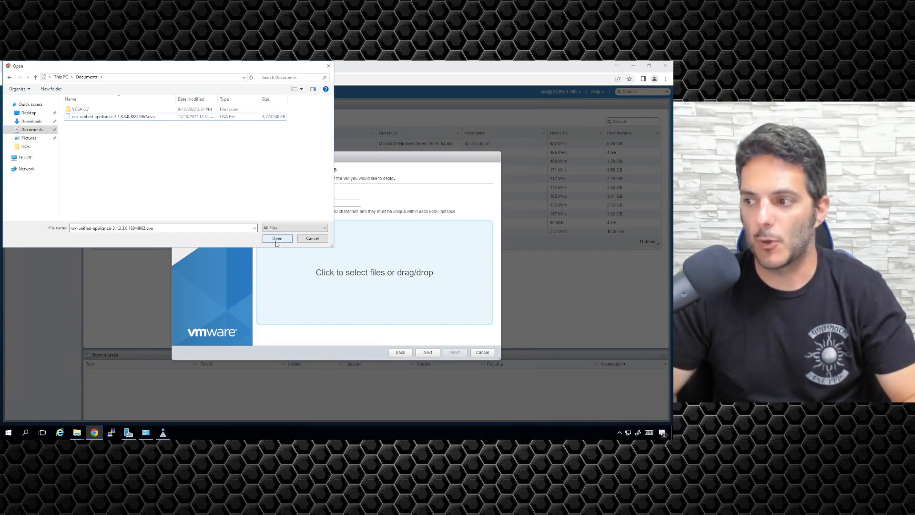
pyautogui.click(277, 239)
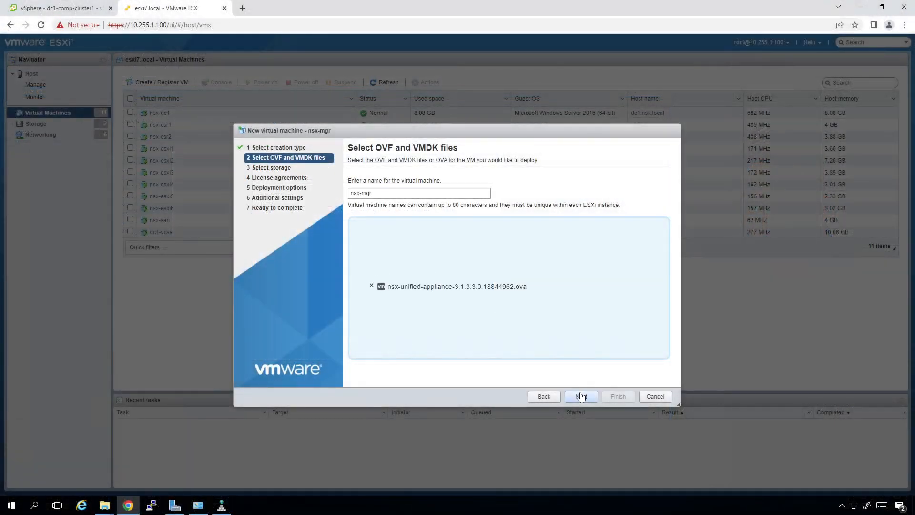
# Place nsx-mgr on the DS2 datastore.
pyautogui.click(581, 397)
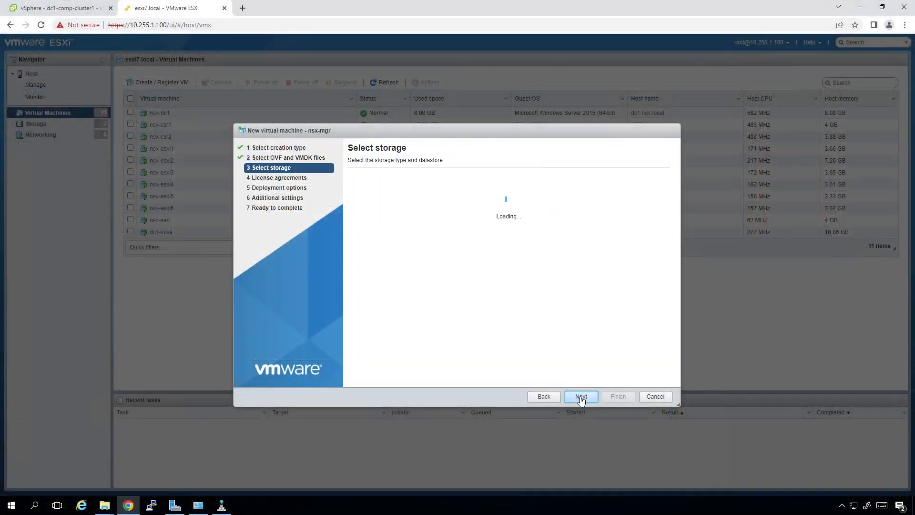
pyautogui.click(416, 260)
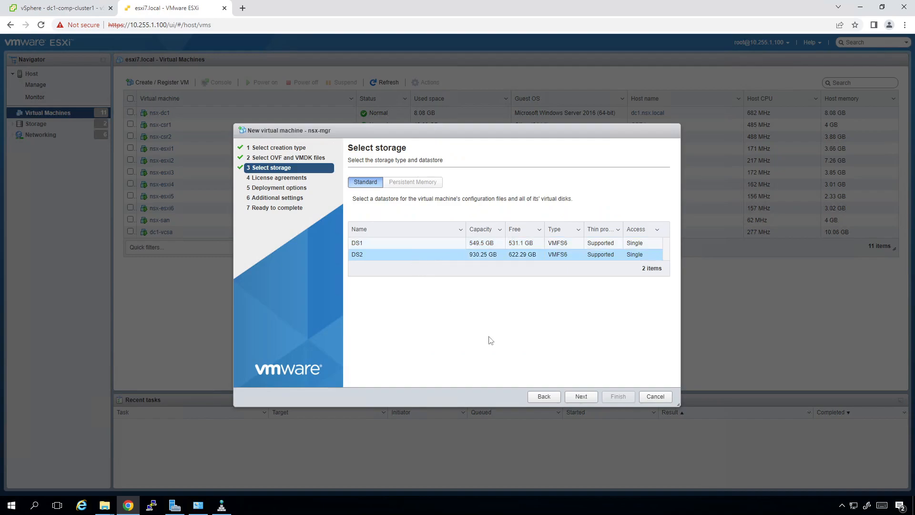
pyautogui.click(569, 400)
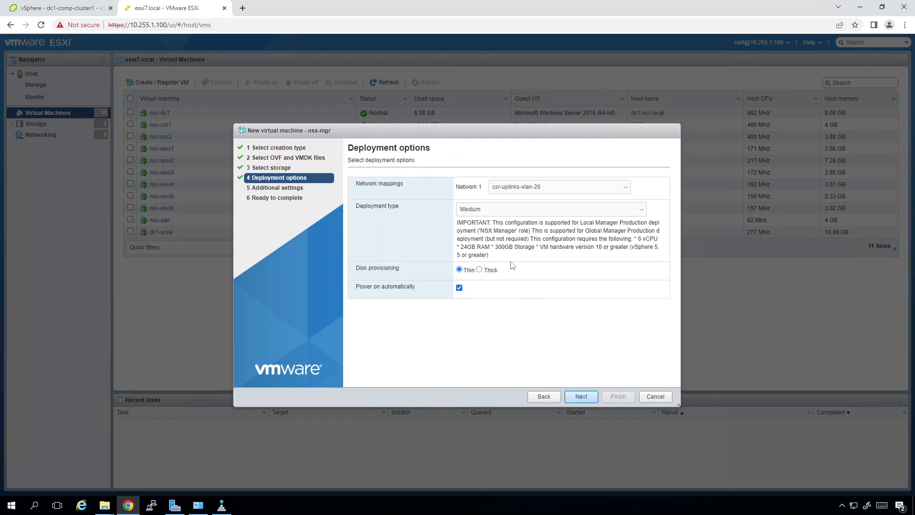
# Map Network 1 to lab-port-group and choose the Small deployment size.
pyautogui.click(545, 190)
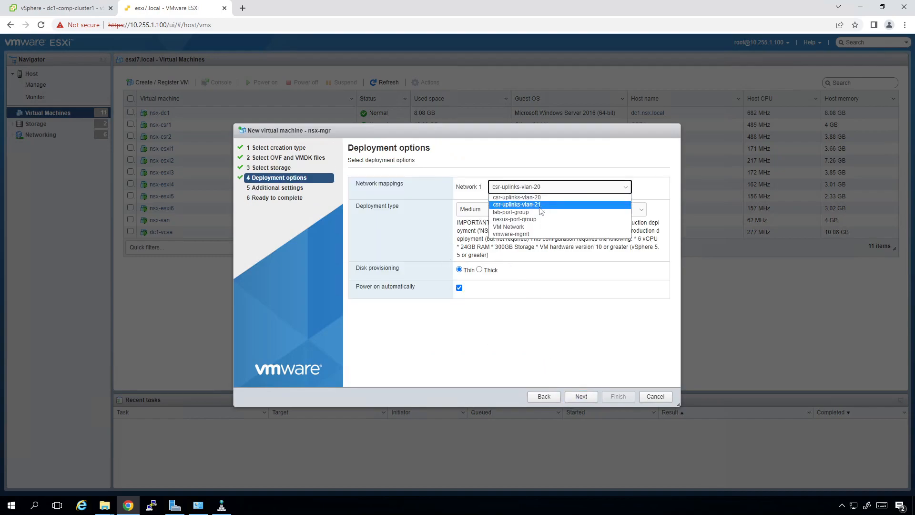
pyautogui.click(542, 212)
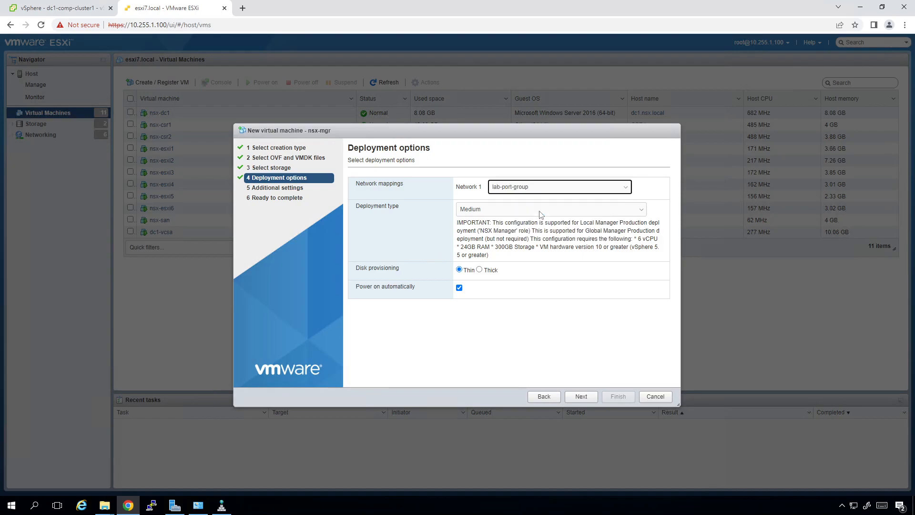
pyautogui.click(565, 212)
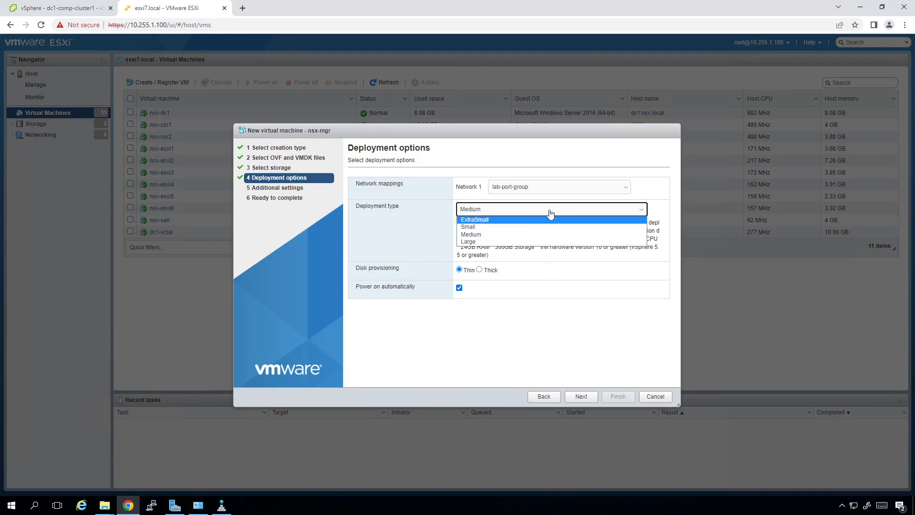
pyautogui.click(544, 334)
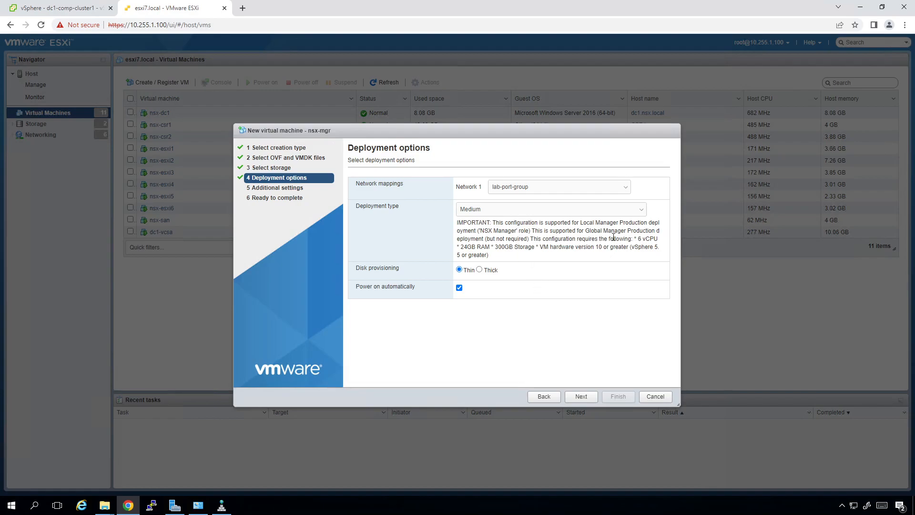
pyautogui.click(491, 217)
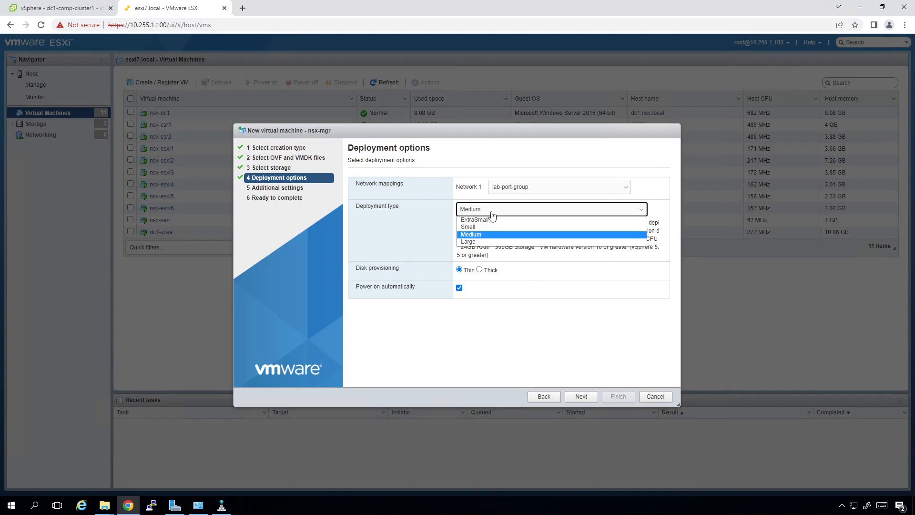
pyautogui.click(486, 226)
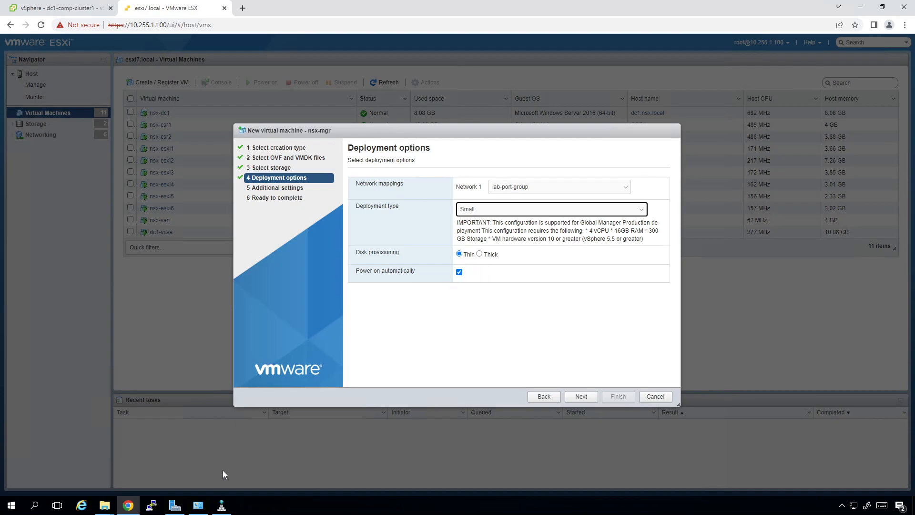
pyautogui.click(222, 505)
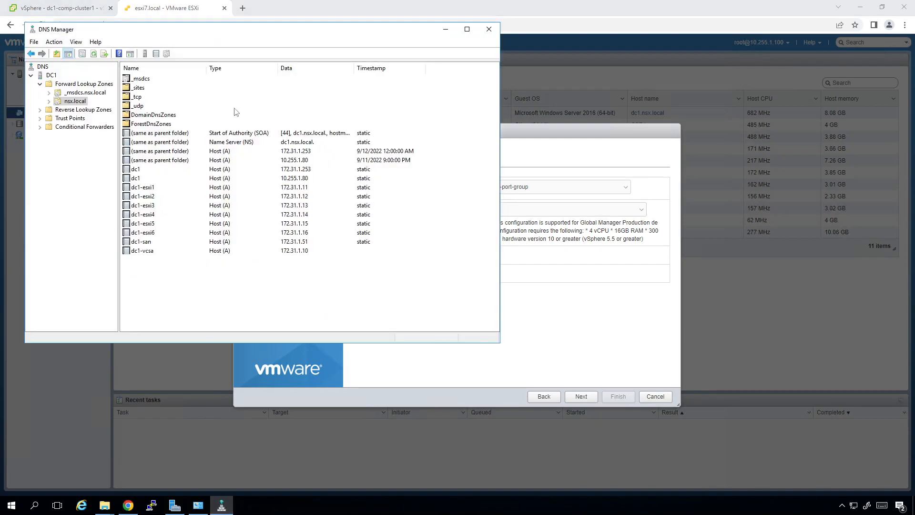
# Start a new host record in the nsx.local zone named dc1-nsxmgr.
pyautogui.click(94, 53)
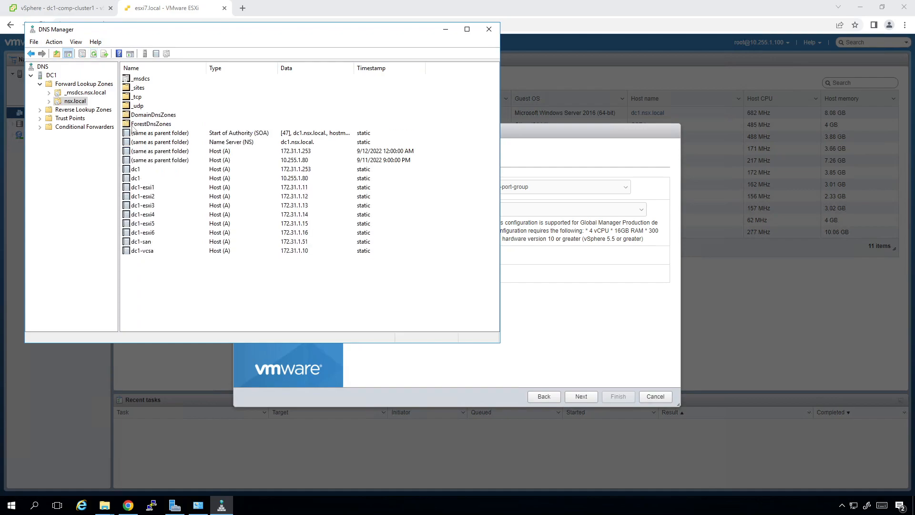
pyautogui.rightClick(164, 270)
pyautogui.click(190, 282)
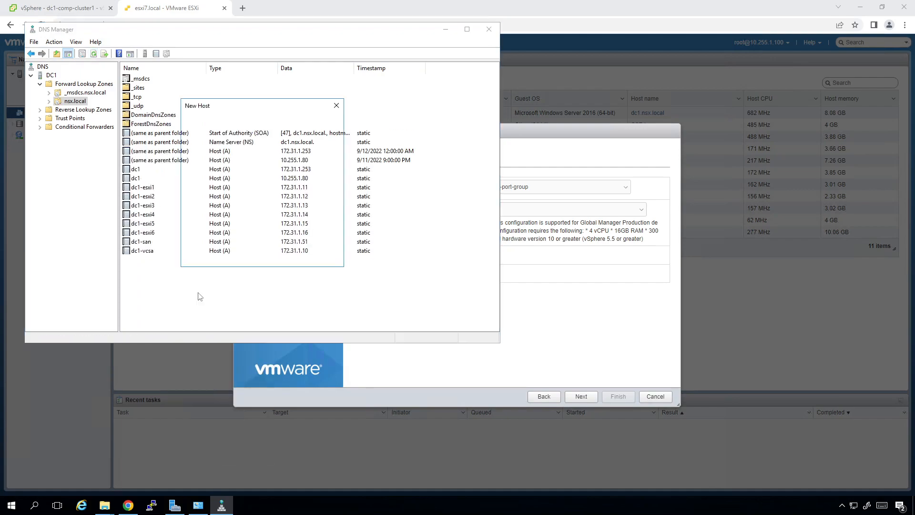
pyautogui.moveTo(229, 109); pyautogui.dragTo(226, 44)
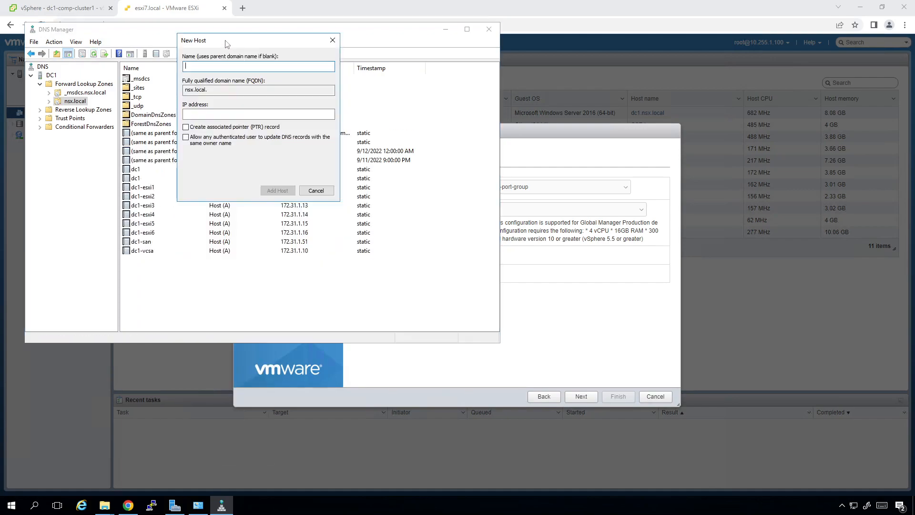
pyautogui.write('dc1-nsxmgr')
# Give dc1-nsxmgr IP 172.31.1.61, add the record, and advance the ESXi wizard to Additional settings.
pyautogui.click(186, 114)
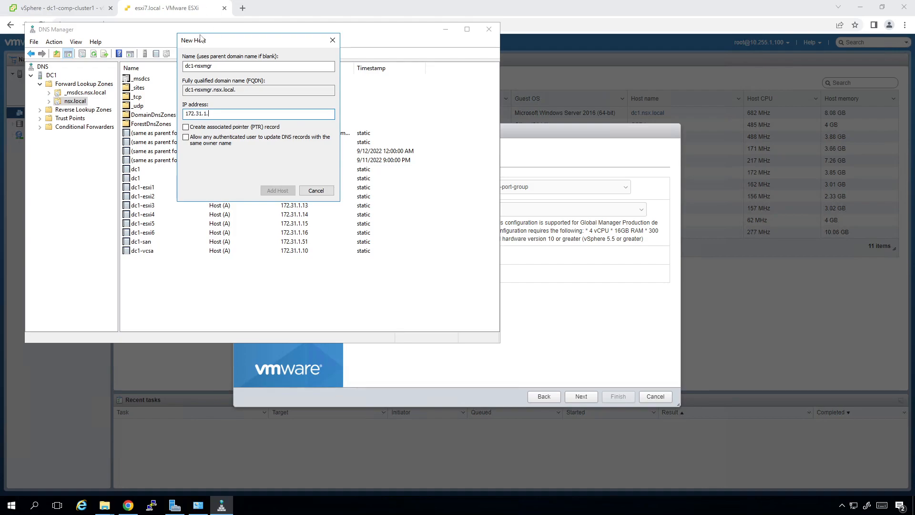
pyautogui.moveTo(220, 39); pyautogui.dragTo(489, 66)
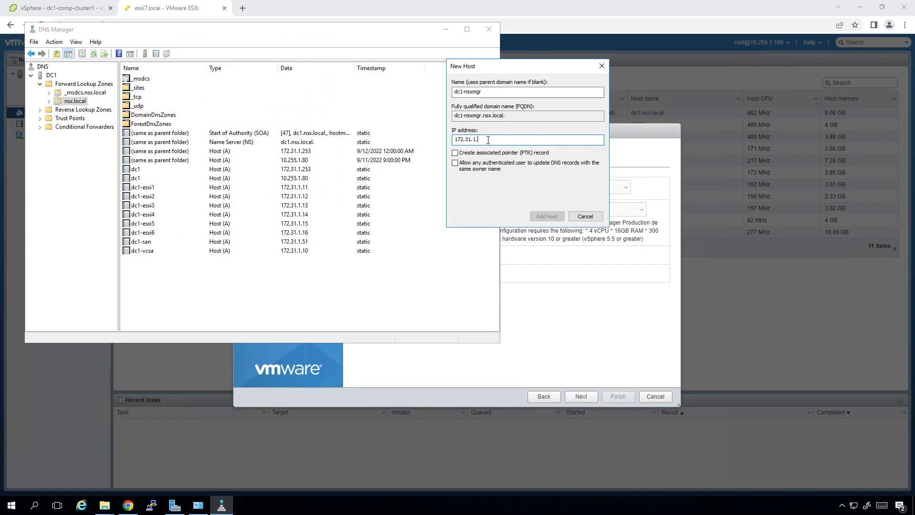
pyautogui.write('61')
pyautogui.click(547, 220)
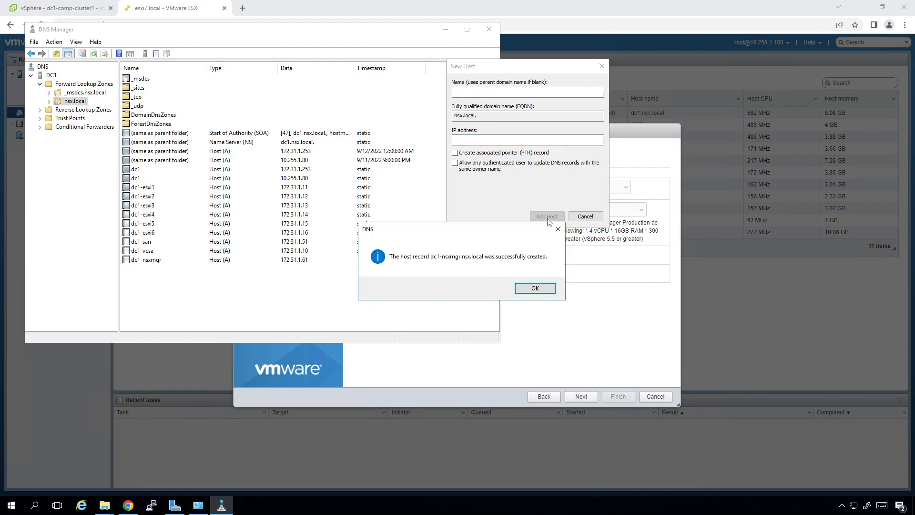
pyautogui.click(549, 289)
pyautogui.click(585, 216)
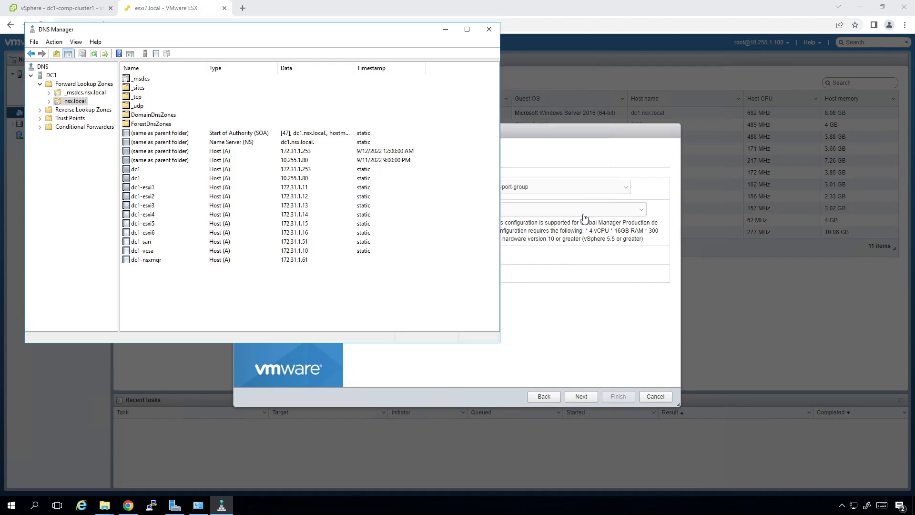
pyautogui.click(532, 342)
pyautogui.click(579, 397)
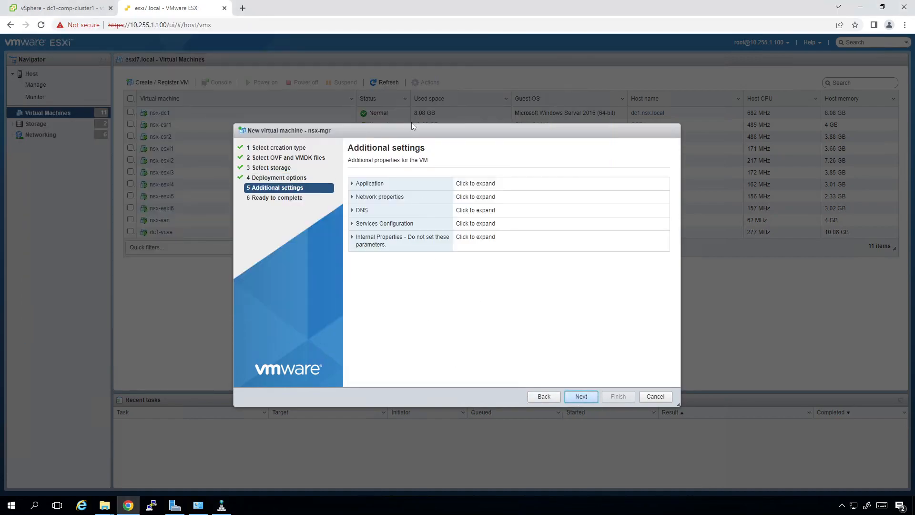
# Expand Application settings and enter the root, CLI admin and CLI audit passwords with confirmations.
pyautogui.moveTo(408, 132); pyautogui.dragTo(240, 194)
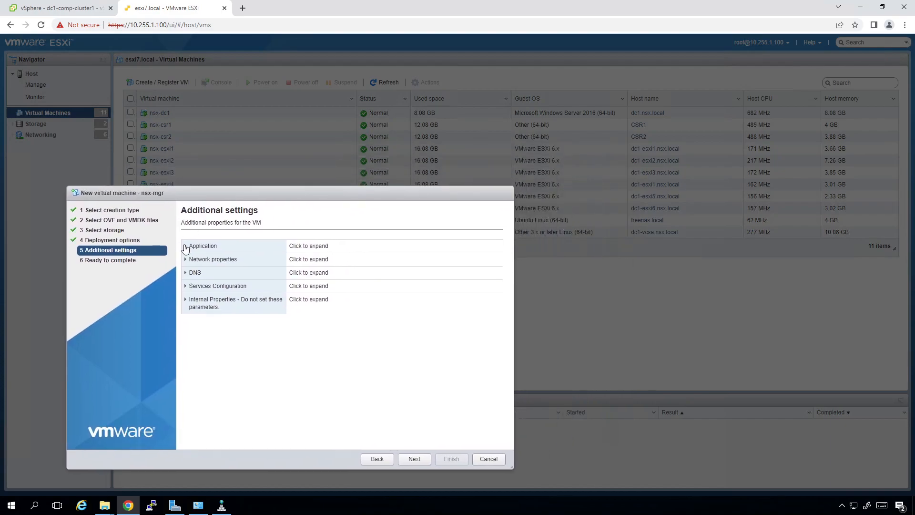
pyautogui.click(186, 246)
pyautogui.moveTo(322, 190); pyautogui.dragTo(320, 113)
pyautogui.click(304, 185)
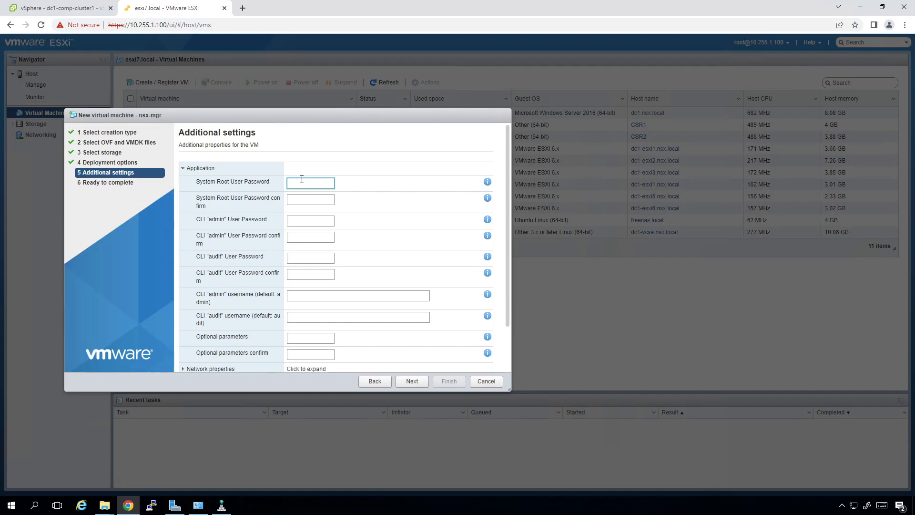
pyautogui.write('•')
pyautogui.press('Tab')
pyautogui.write('•')
pyautogui.press('Tab')
pyautogui.write('••••••••••••')
pyautogui.press('Tab')
pyautogui.press('Tab')
pyautogui.press('Tab')
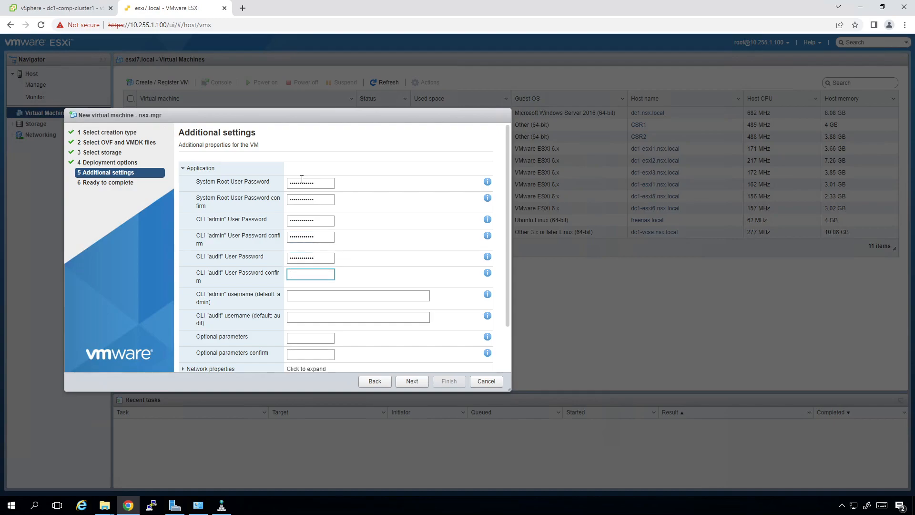
pyautogui.write('••••••••••')
# Set hostname nsxmgr, role NSX Manager, IP 172.31.1.61, the netmask, and gateway 172.31.1.254.
pyautogui.scroll(-2, 341, 280)
pyautogui.click(184, 316)
pyautogui.scroll(-2, 372, 305)
pyautogui.click(301, 238)
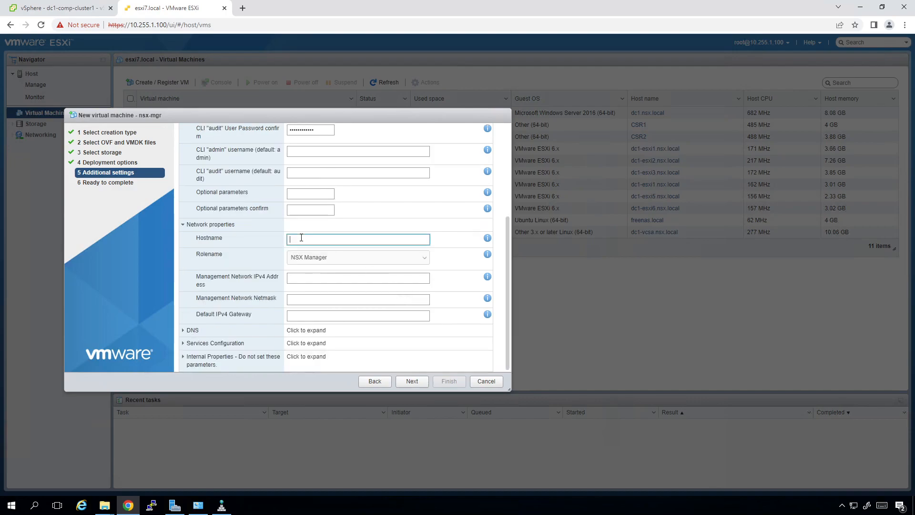
pyautogui.write('nsxmgr')
pyautogui.click(342, 258)
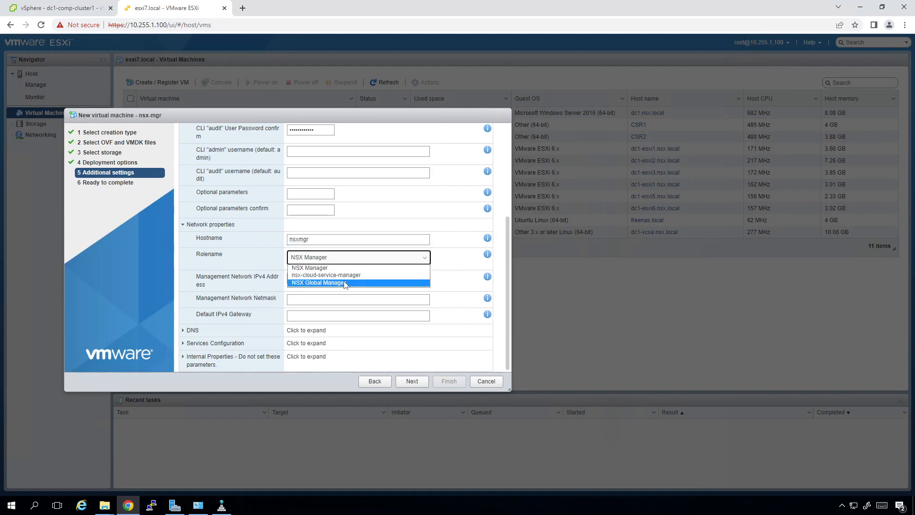
pyautogui.click(336, 293)
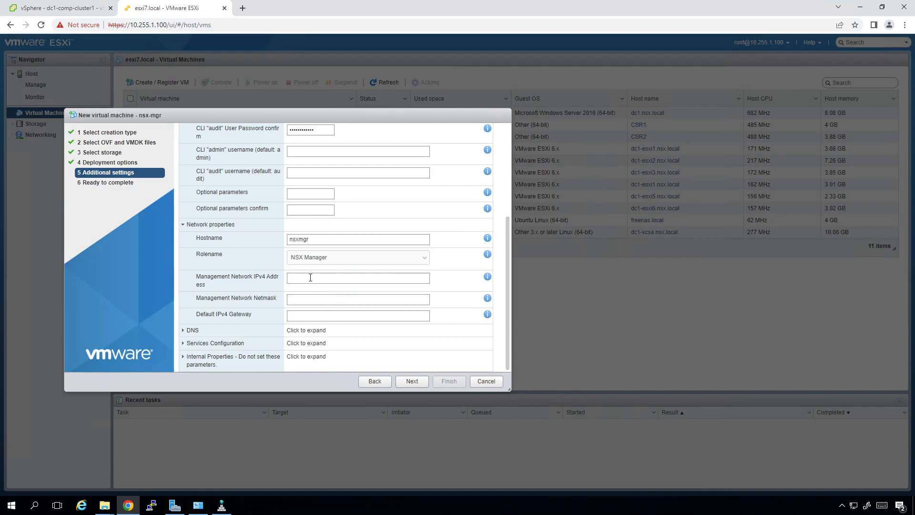
pyautogui.click(310, 277)
pyautogui.write('172.31.1.61')
pyautogui.click(307, 300)
pyautogui.write('255.255.255.0')
pyautogui.press('Tab')
pyautogui.write('172.31.1.254')
# Set DNS server 172.31.1.253 and domain search list nsx.local.
pyautogui.click(210, 333)
pyautogui.scroll(-1, 210, 332)
pyautogui.click(312, 312)
pyautogui.write('172.31.1.253')
pyautogui.press('Tab')
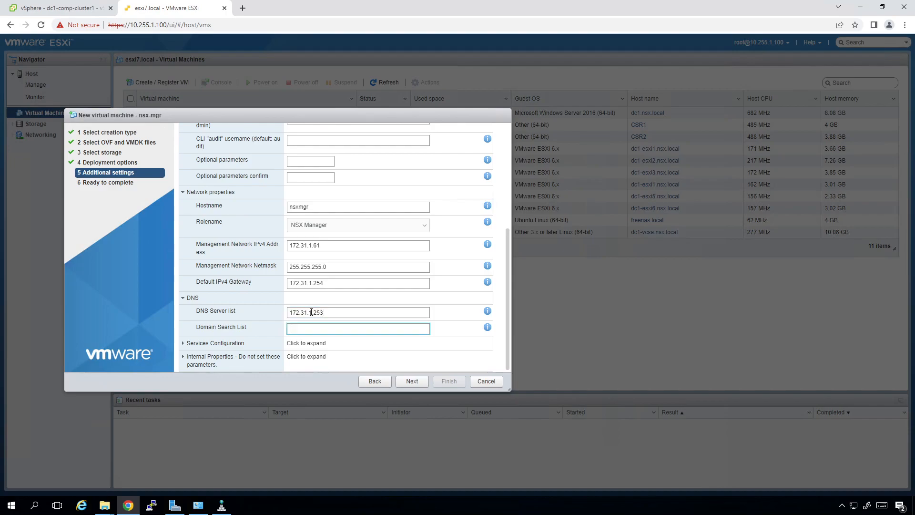
pyautogui.write('nsx.local')
# Enable SSH with root logins allowed and advance to Ready to complete.
pyautogui.click(184, 343)
pyautogui.scroll(-1, 350, 313)
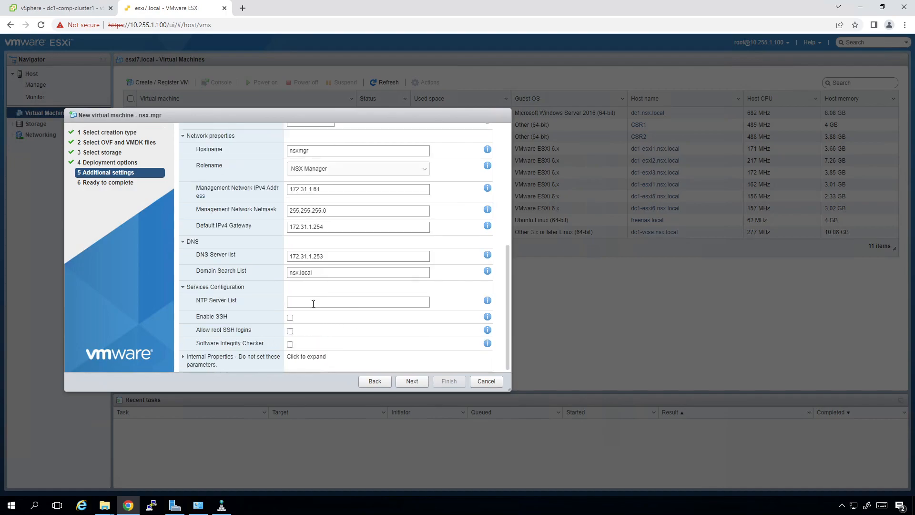
pyautogui.click(291, 318)
pyautogui.click(290, 331)
pyautogui.click(413, 382)
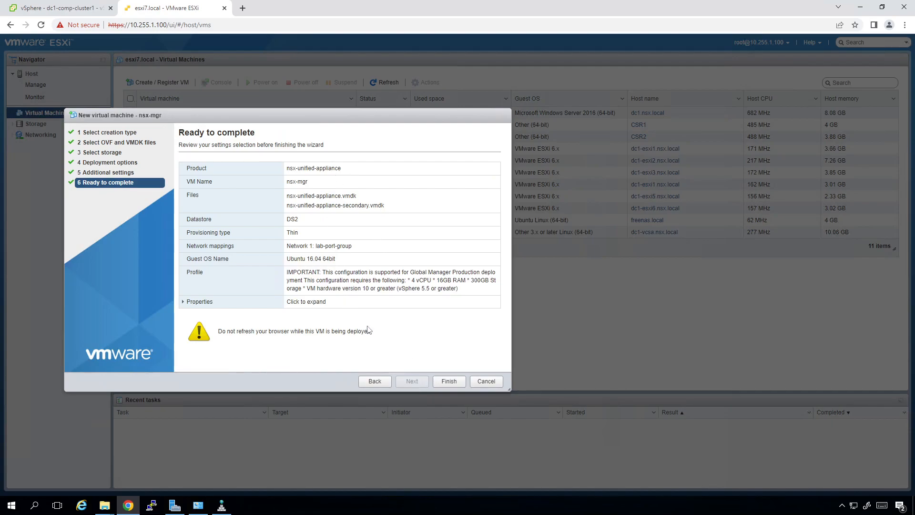
# Finish the wizard to create nsx-mgr and start its OVA import.
pyautogui.click(450, 383)
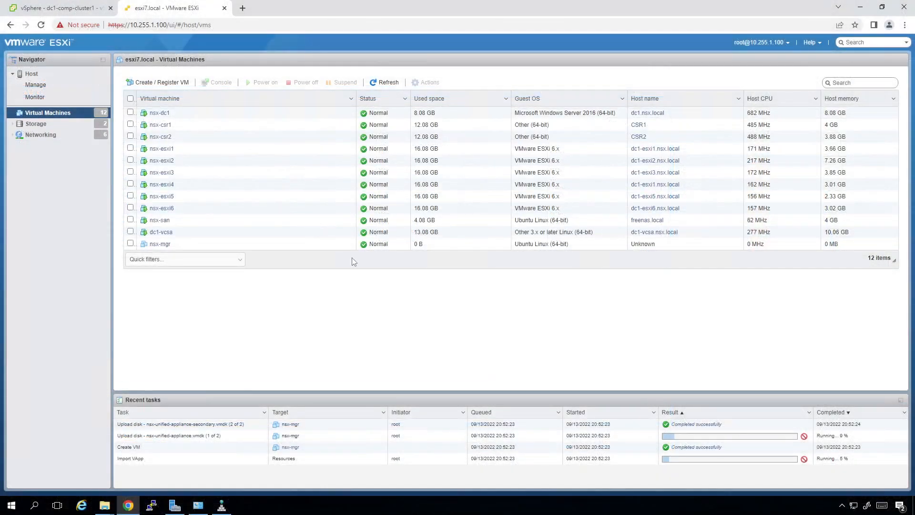
# From dc1-comp-cluster1's Updates, reach Update Manager's ESXi images page and start a new image import.
pyautogui.click(80, 10)
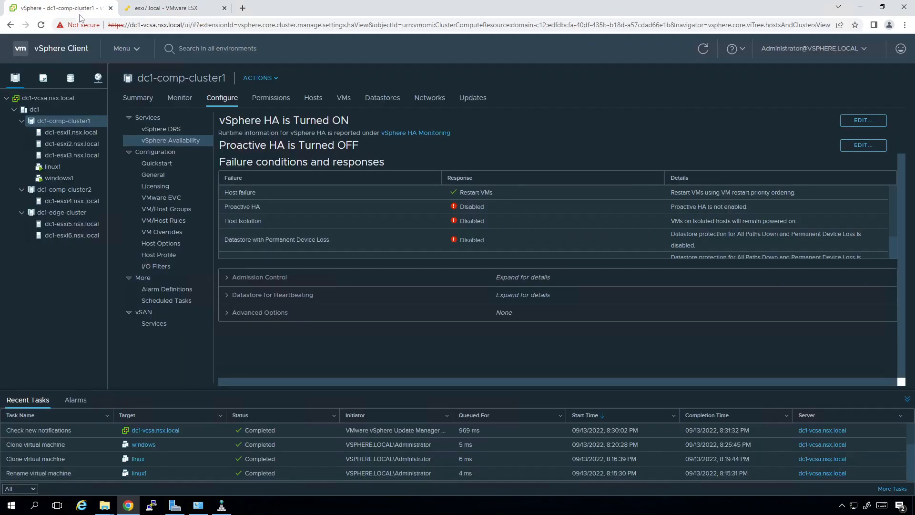
pyautogui.rightClick(66, 120)
pyautogui.click(49, 316)
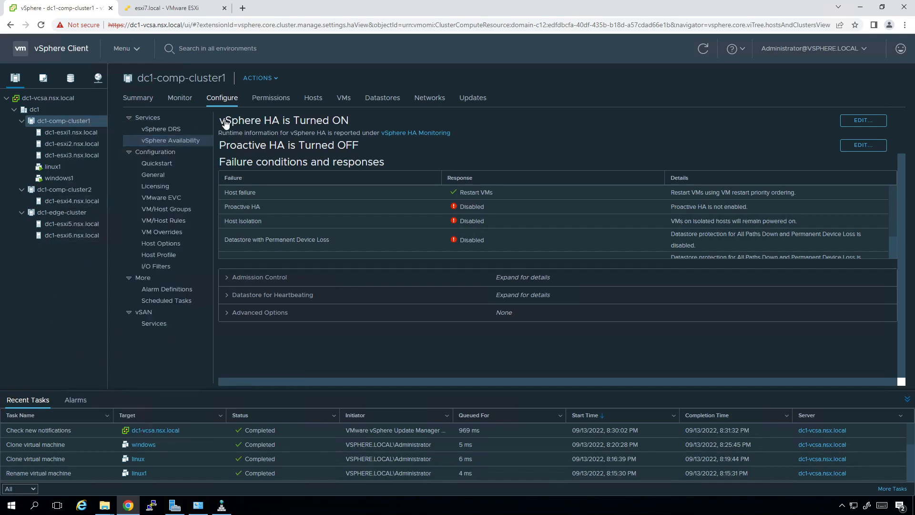
pyautogui.click(471, 99)
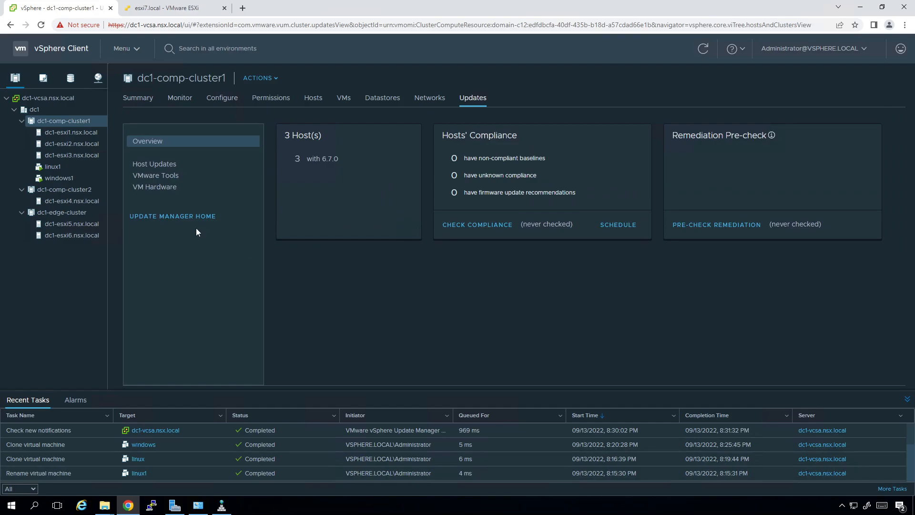
pyautogui.click(190, 217)
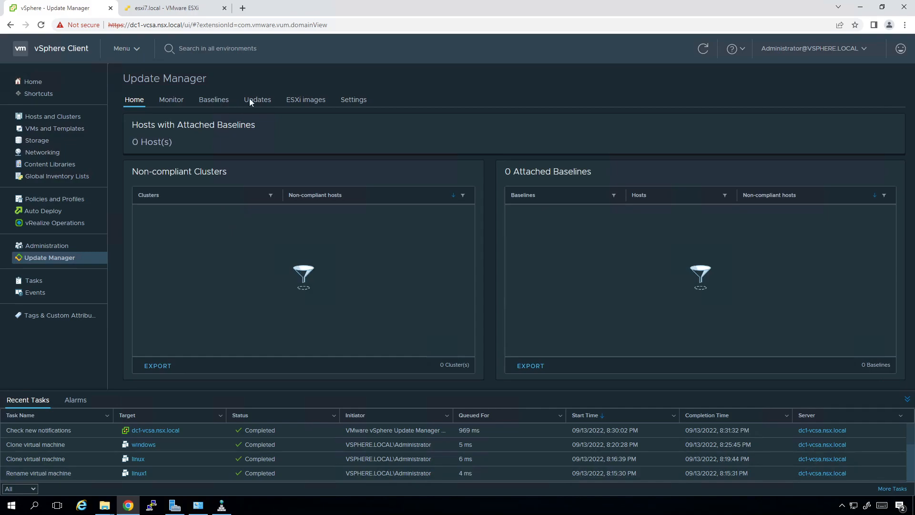
pyautogui.click(303, 104)
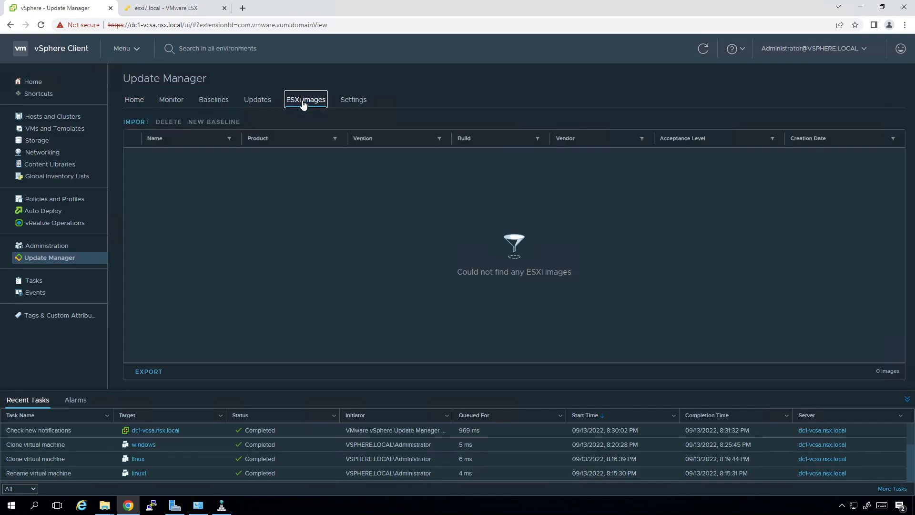
pyautogui.click(143, 125)
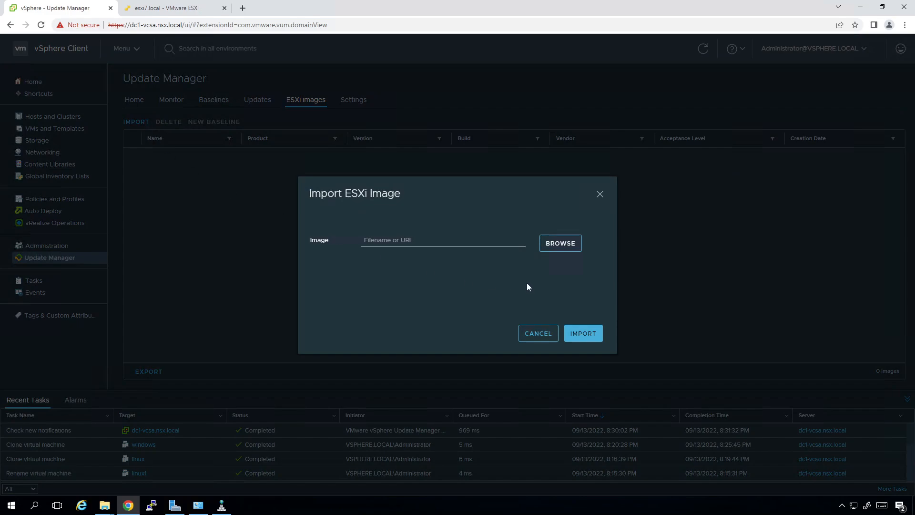
# Upload VMware-VMvisor-Installer-6.7.0.update03-14320388.x86_64.iso from the ESXi 6.0 folder, glancing at nsx-mgr's deployment meanwhile.
pyautogui.click(571, 244)
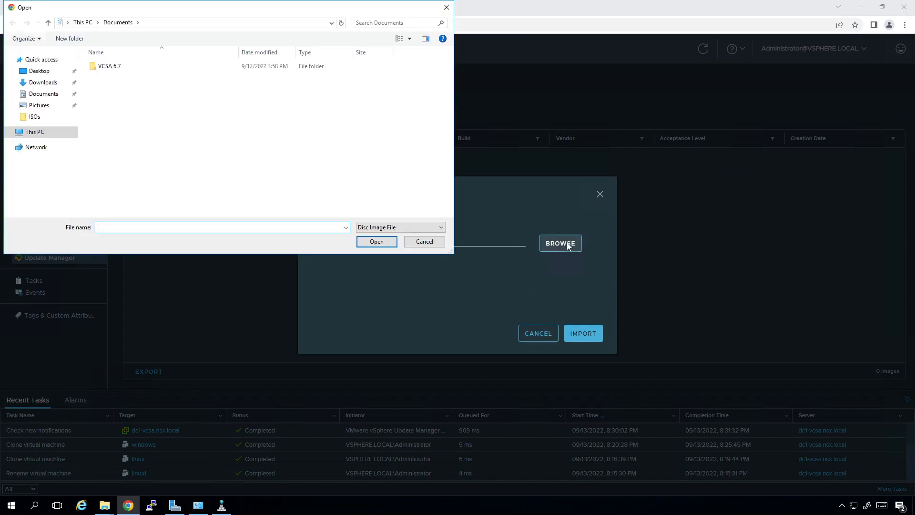
pyautogui.click(40, 133)
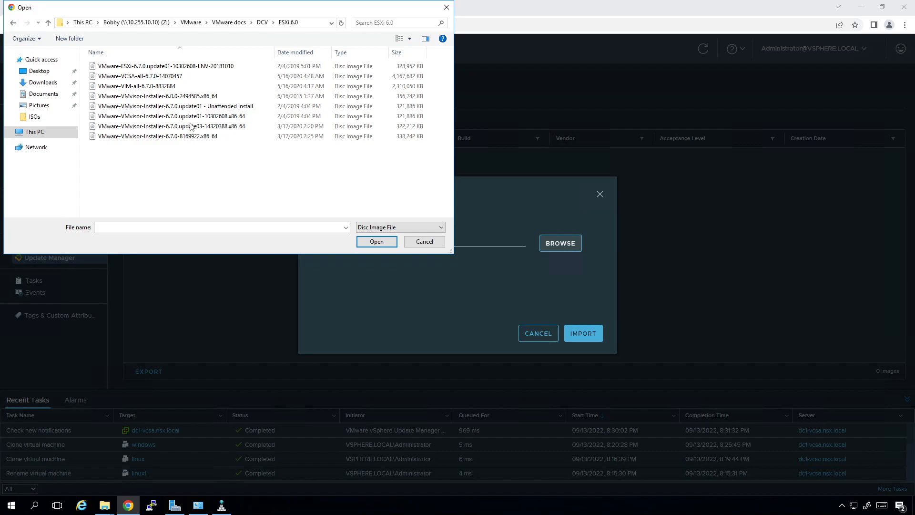
pyautogui.click(191, 126)
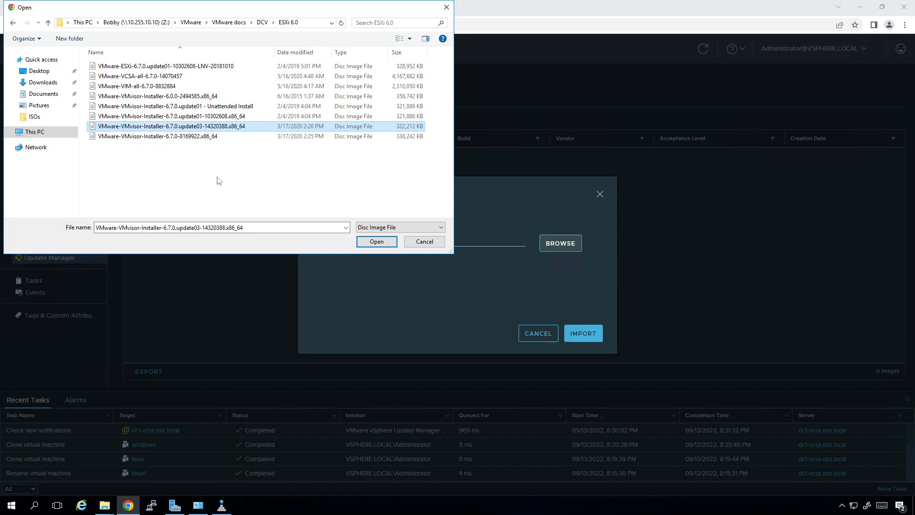
pyautogui.click(377, 242)
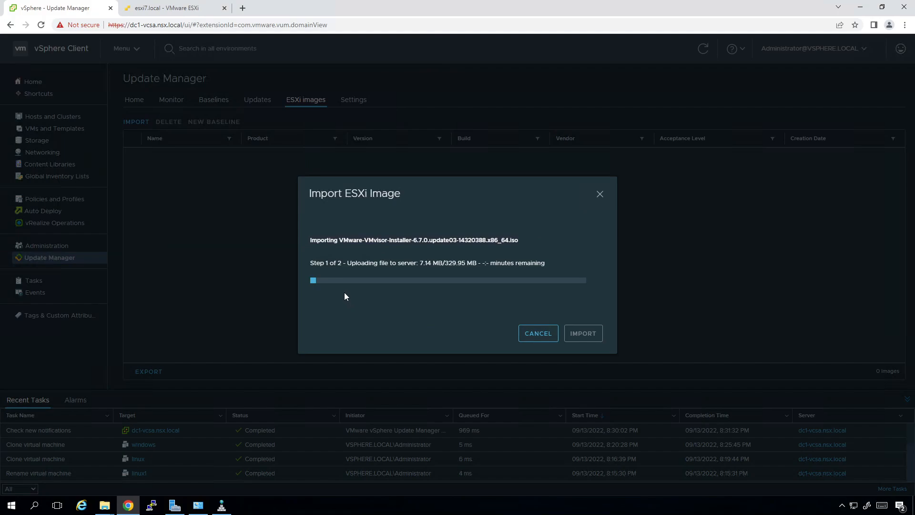
pyautogui.click(162, 7)
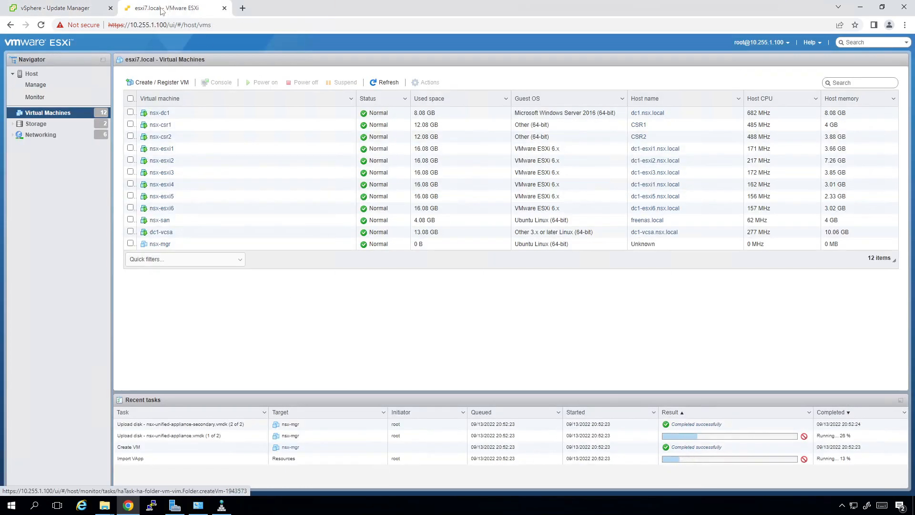
pyautogui.click(91, 7)
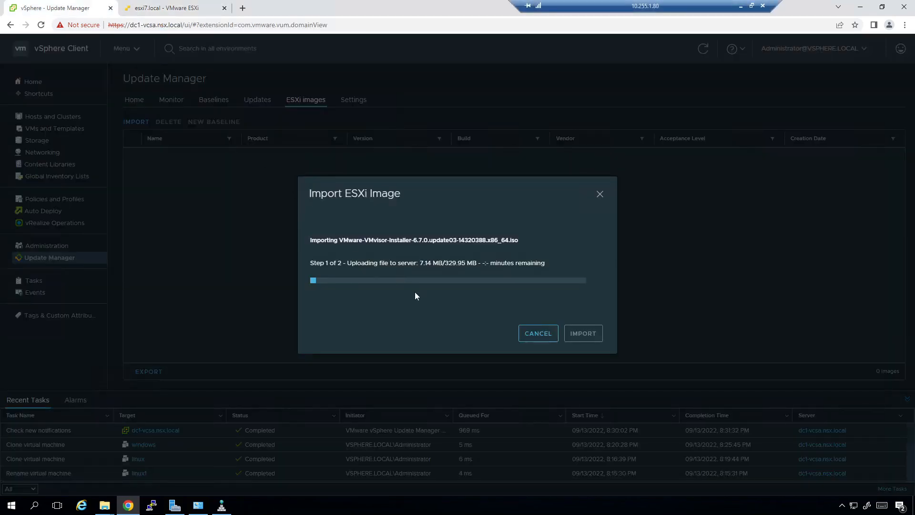
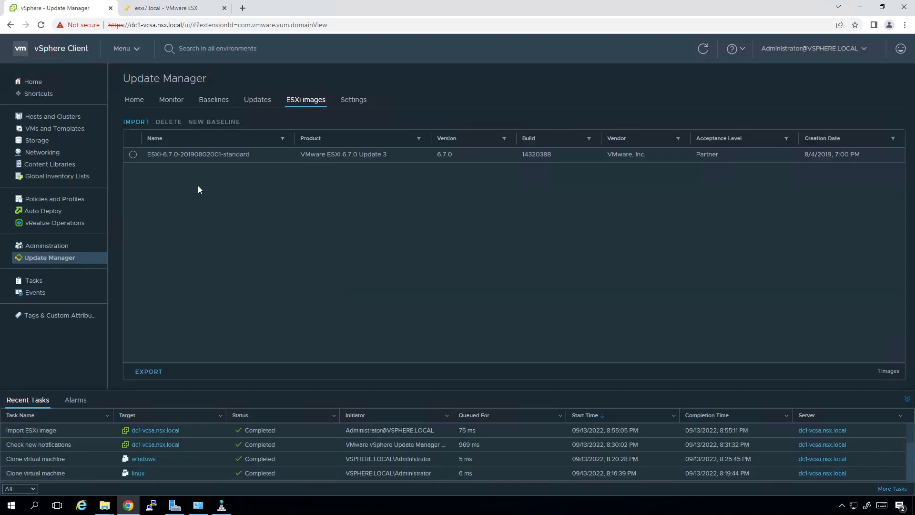
# In Baselines, create an Upgrade baseline named esxi-upgrade that uses the ESXi 6.7.0 image.
pyautogui.click(213, 100)
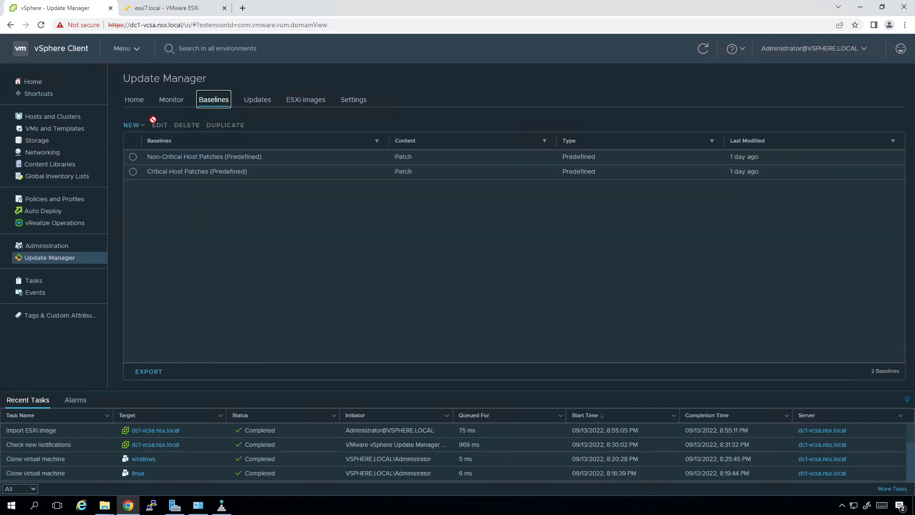
pyautogui.click(133, 125)
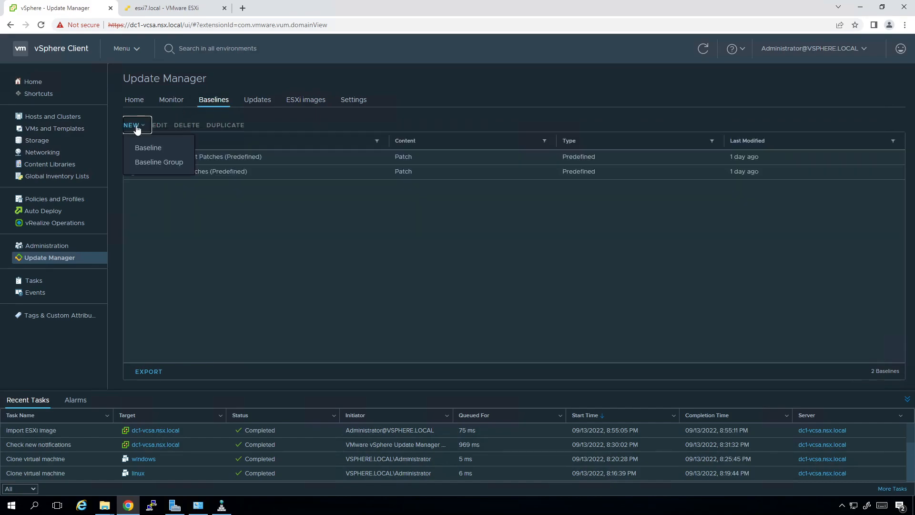
pyautogui.click(153, 148)
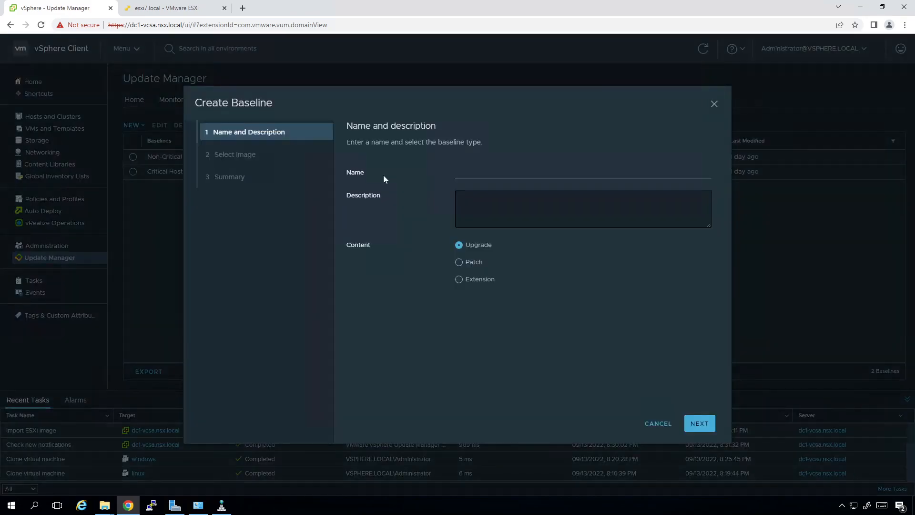
pyautogui.click(474, 173)
pyautogui.write('esxi-upgrade')
pyautogui.click(699, 422)
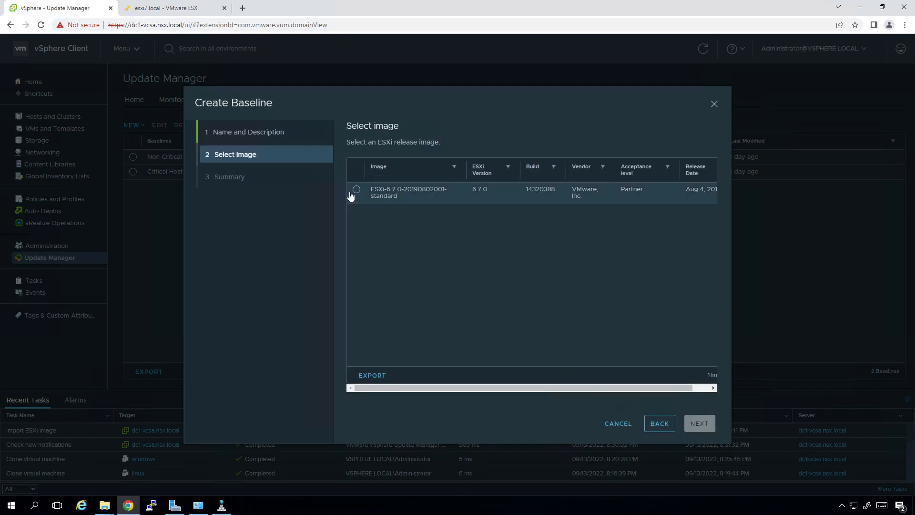
pyautogui.click(356, 191)
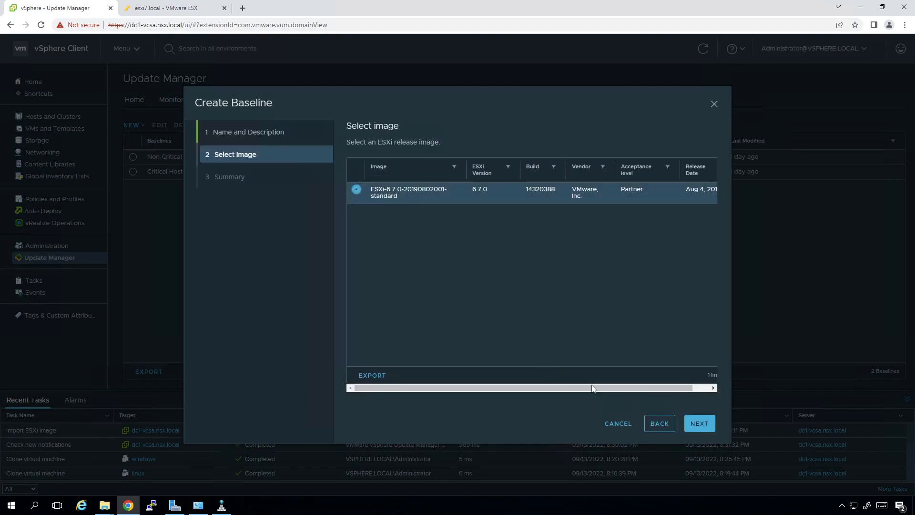
pyautogui.click(693, 425)
pyautogui.click(701, 425)
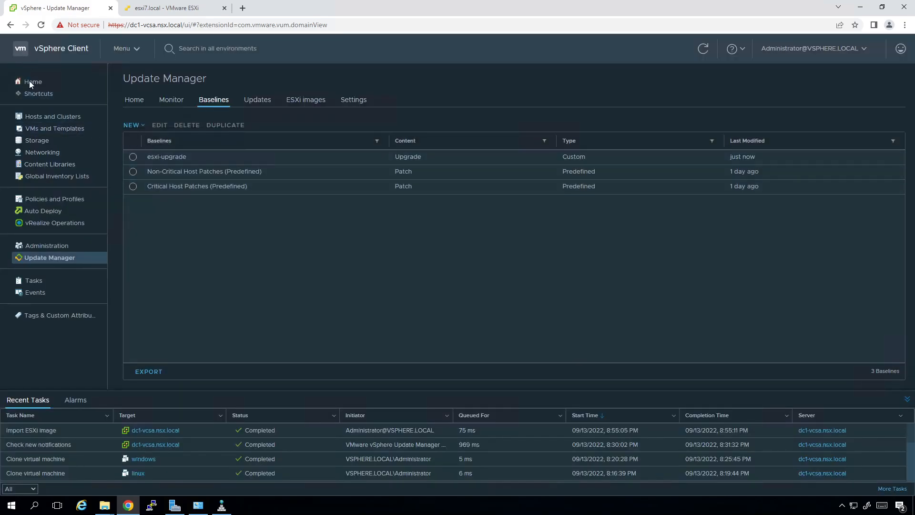
# Attach esxi-upgrade to dc1-comp-cluster1 from Host Updates, then go back to its Updates overview.
pyautogui.click(35, 119)
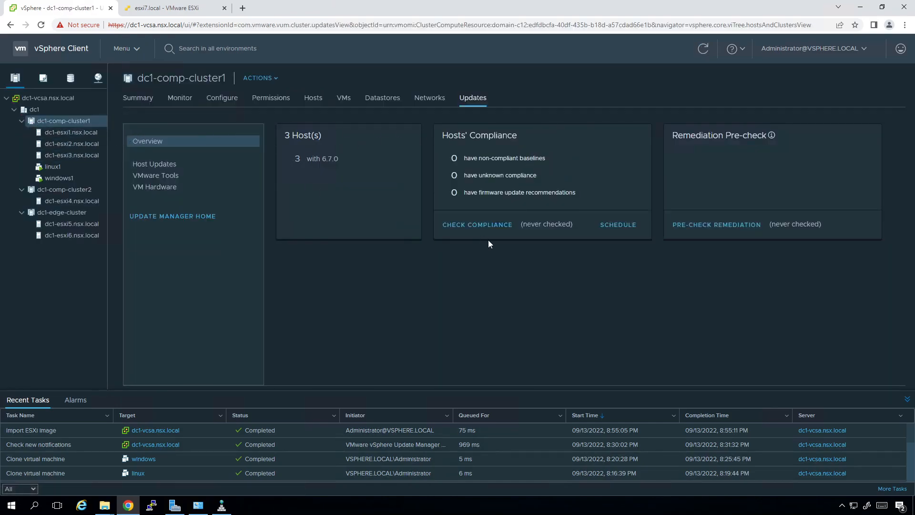
pyautogui.click(155, 168)
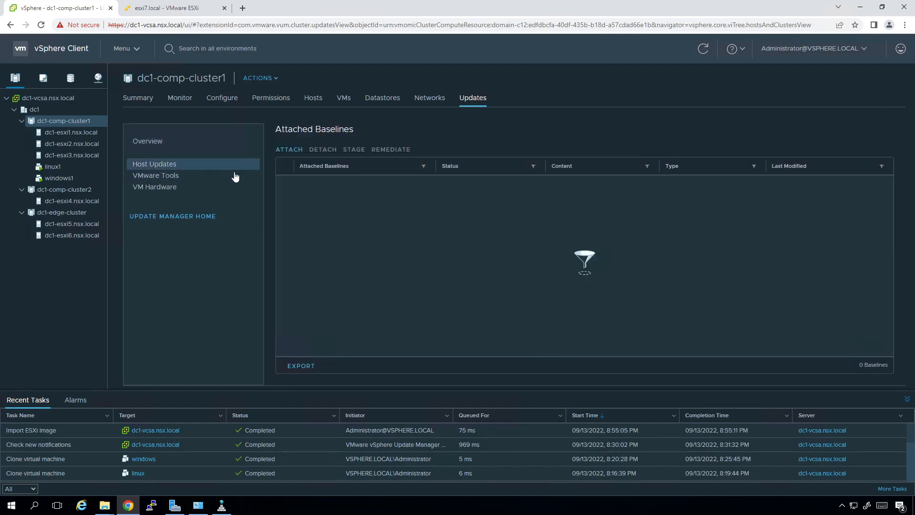
pyautogui.click(289, 150)
pyautogui.click(208, 217)
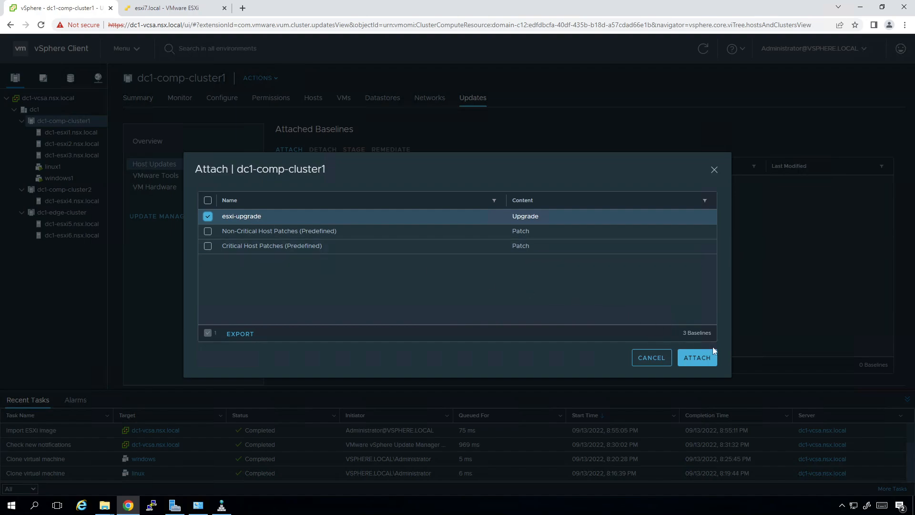
pyautogui.click(698, 361)
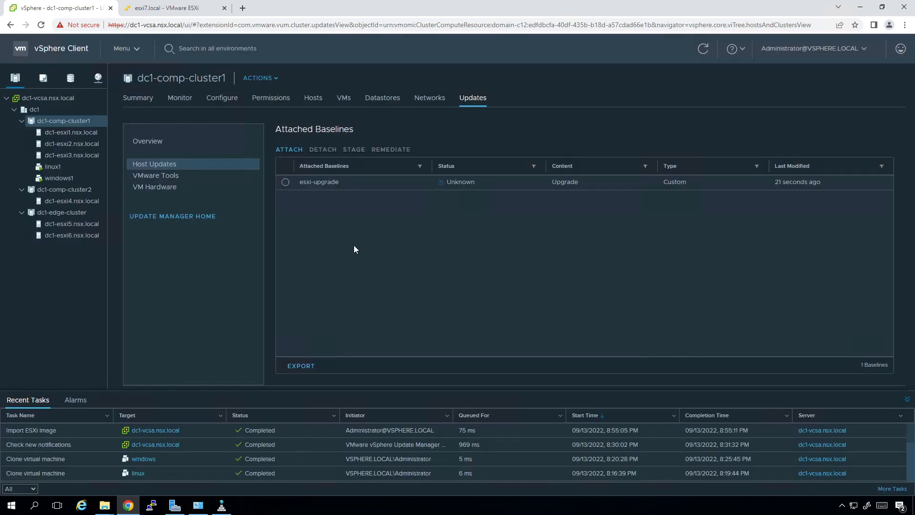
pyautogui.click(155, 145)
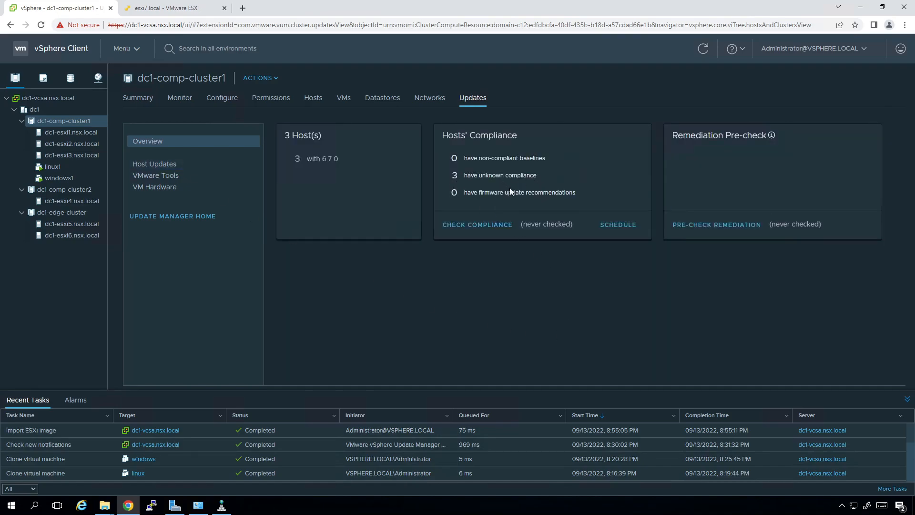
# Run Check Compliance on dc1-comp-cluster1 and review its three hosts failing esxi-upgrade.
pyautogui.click(490, 230)
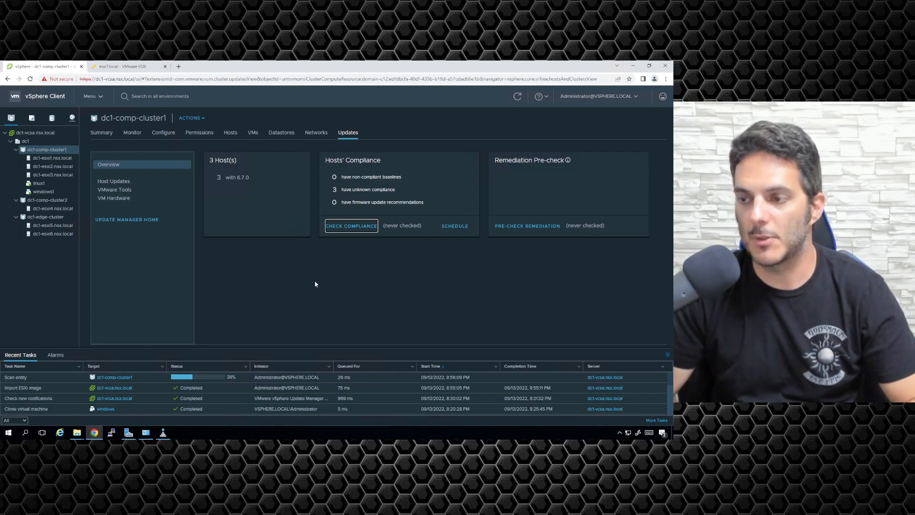
pyautogui.click(115, 184)
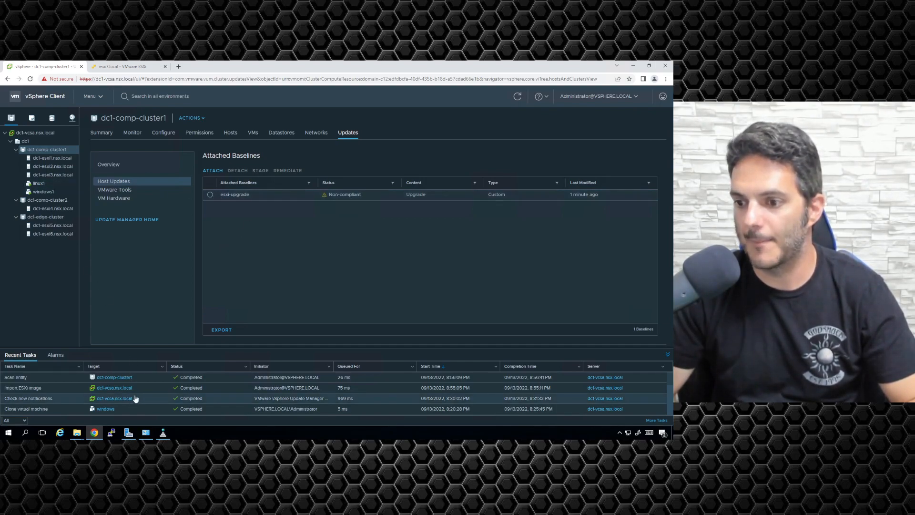
pyautogui.click(117, 167)
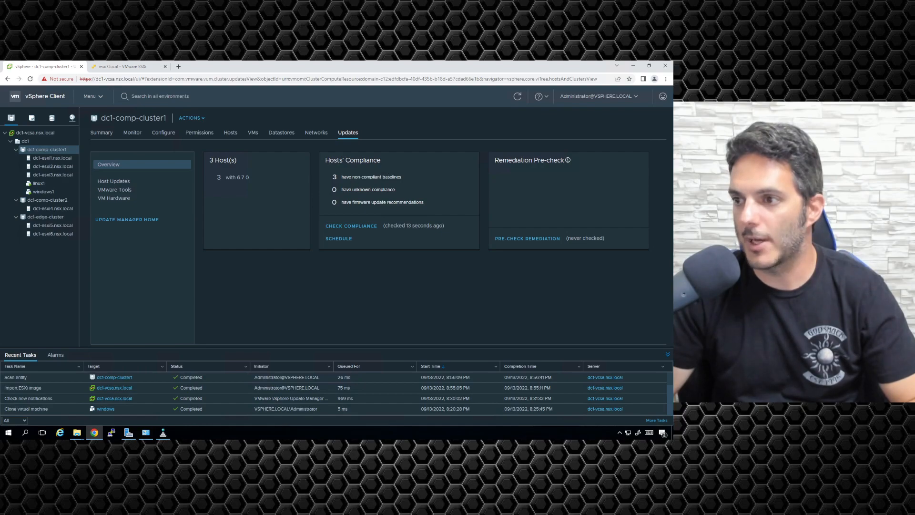
pyautogui.click(116, 183)
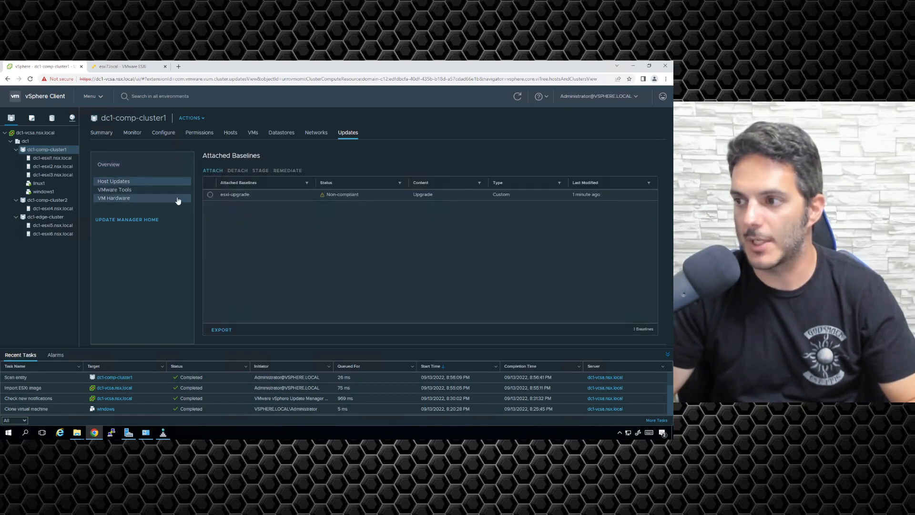
pyautogui.click(210, 195)
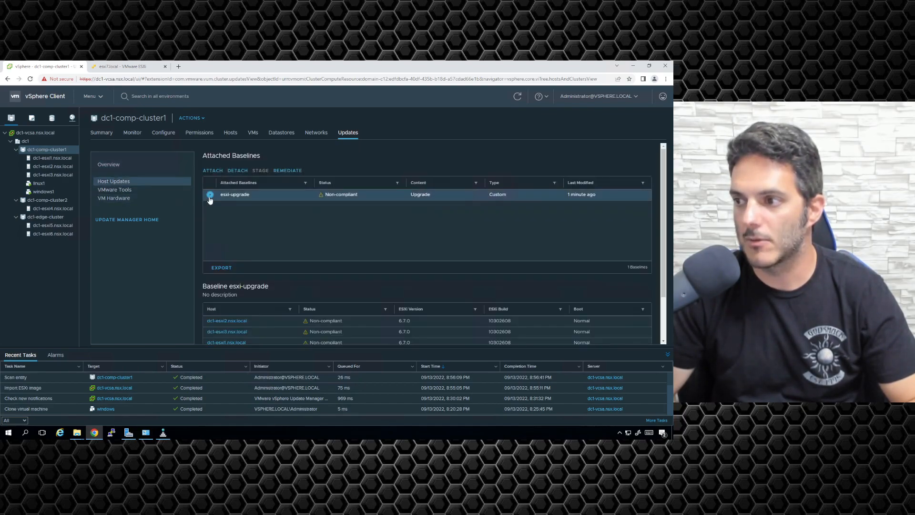
pyautogui.scroll(-2, 462, 313)
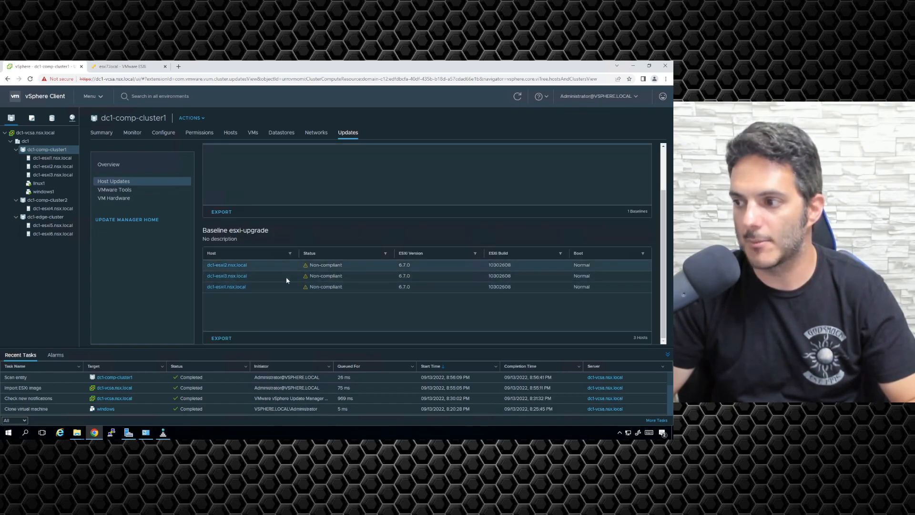
pyautogui.scroll(2, 294, 268)
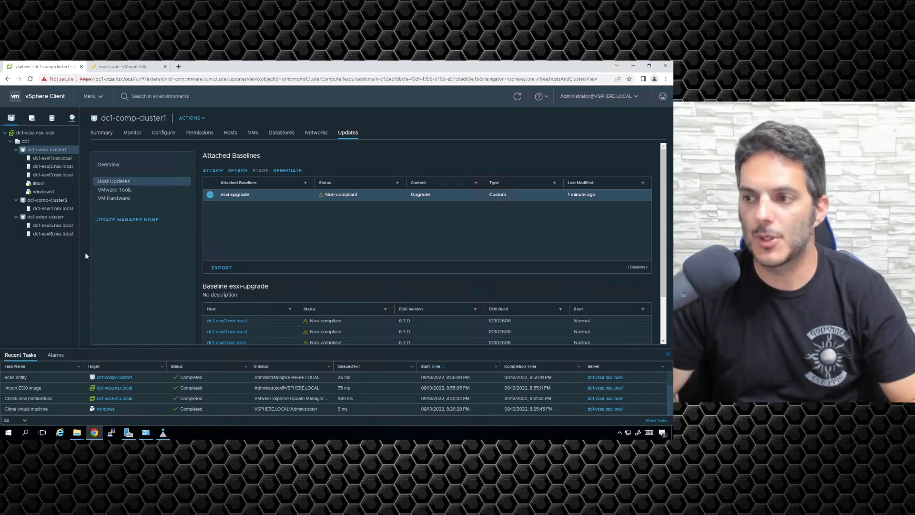
# Attach the esxi-upgrade baseline to dc1-comp-cluster2 from its Host Updates.
pyautogui.click(47, 204)
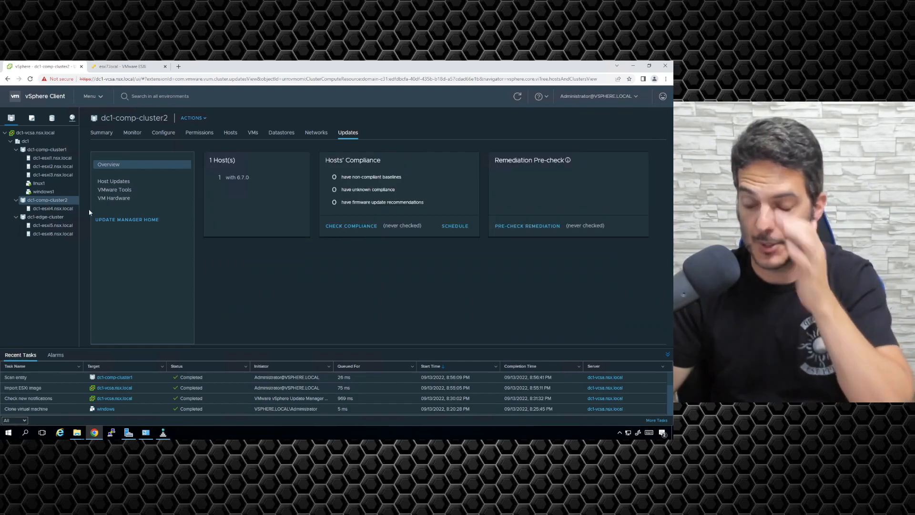
pyautogui.click(120, 183)
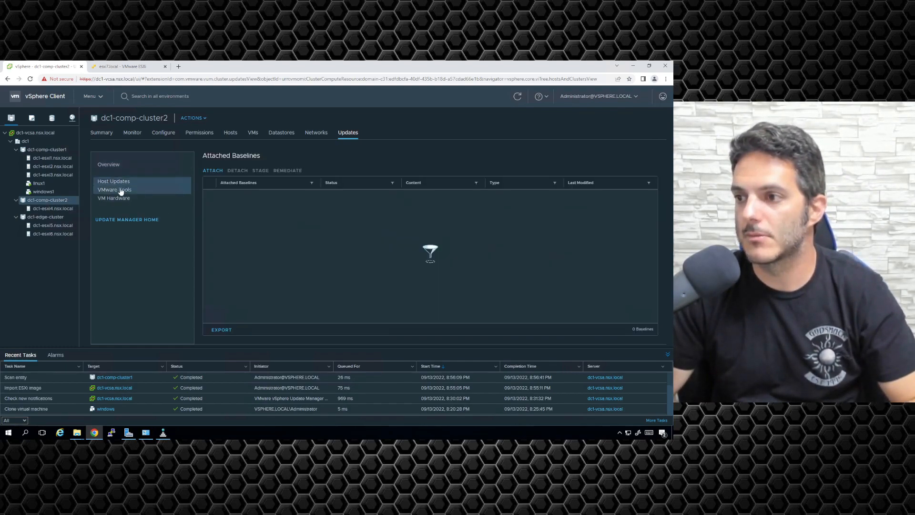
pyautogui.click(218, 171)
pyautogui.click(173, 220)
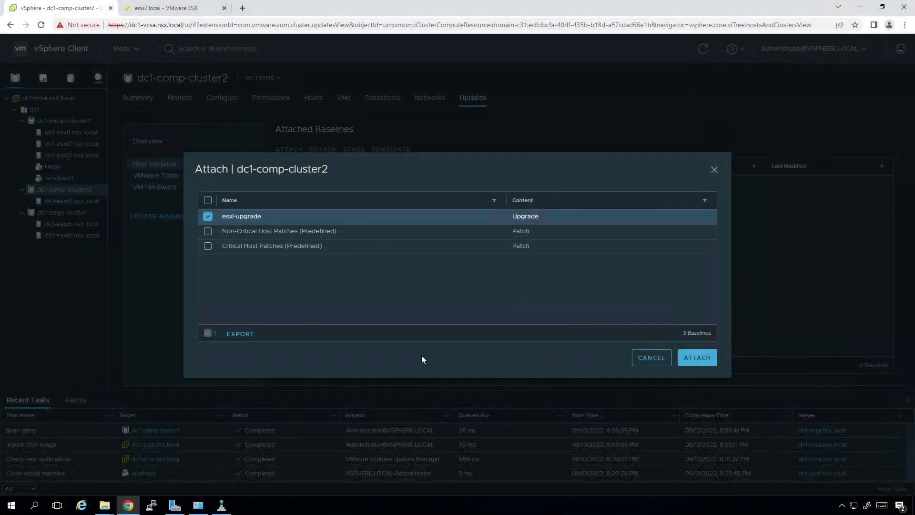
pyautogui.click(713, 363)
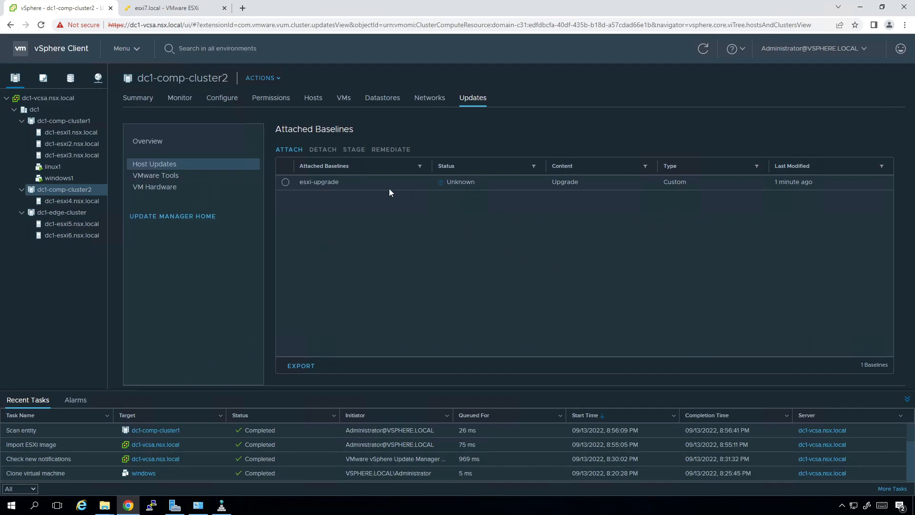
# Start dc1-comp-cluster2's compliance scan, then check the ESXi host client's virtual machine list.
pyautogui.click(160, 143)
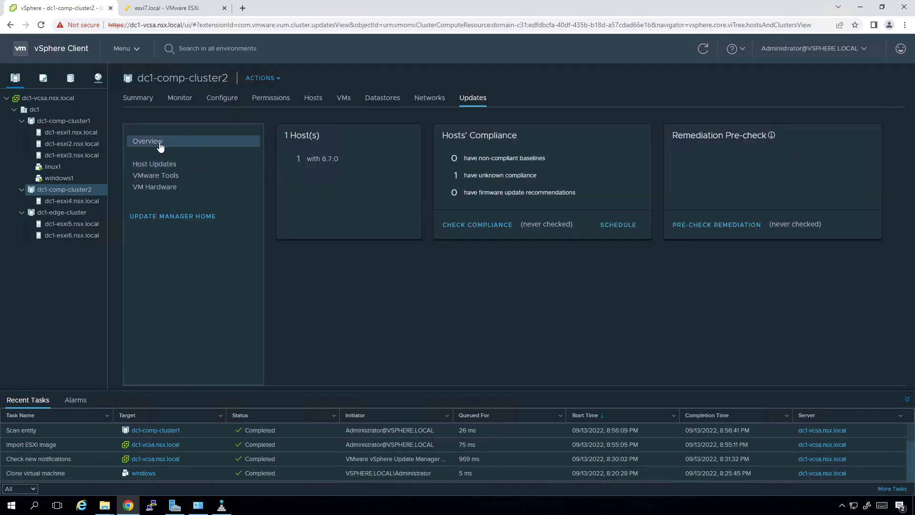
pyautogui.click(485, 233)
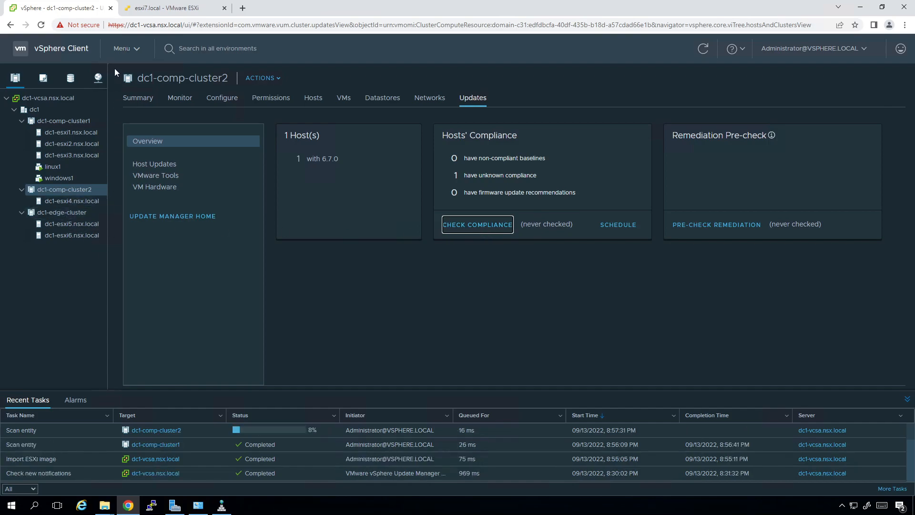
pyautogui.click(155, 7)
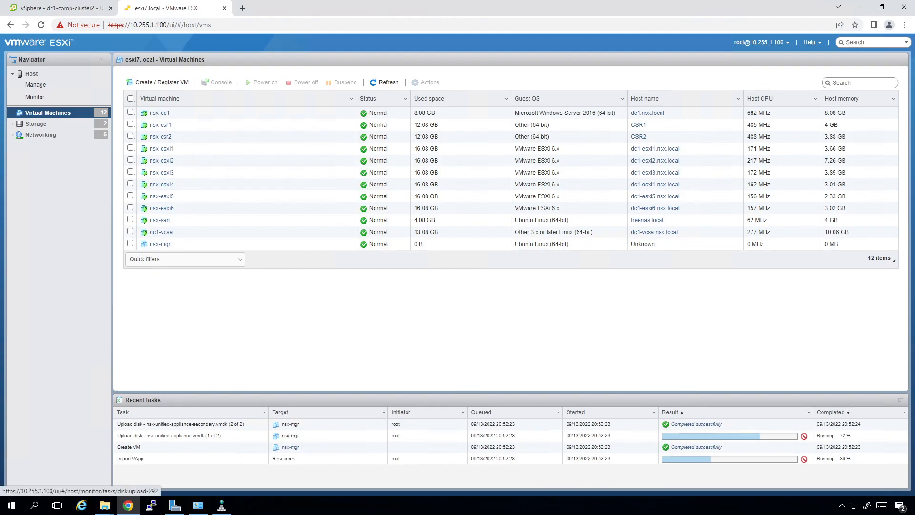
# Return to vSphere Client's dc1-comp-cluster2 overview, now showing its one host non-compliant.
pyautogui.click(57, 7)
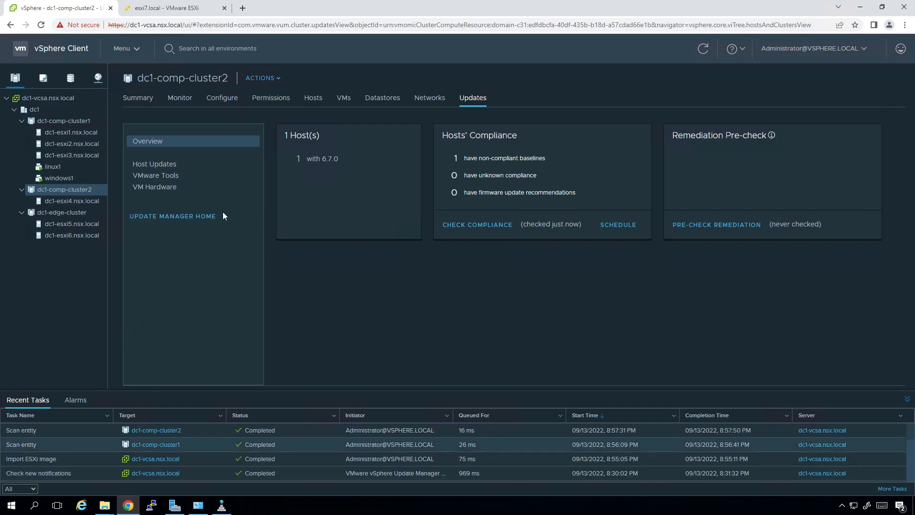
# Start remediating dc1-comp-cluster2 with esxi-upgrade and accept the license agreement.
pyautogui.click(149, 165)
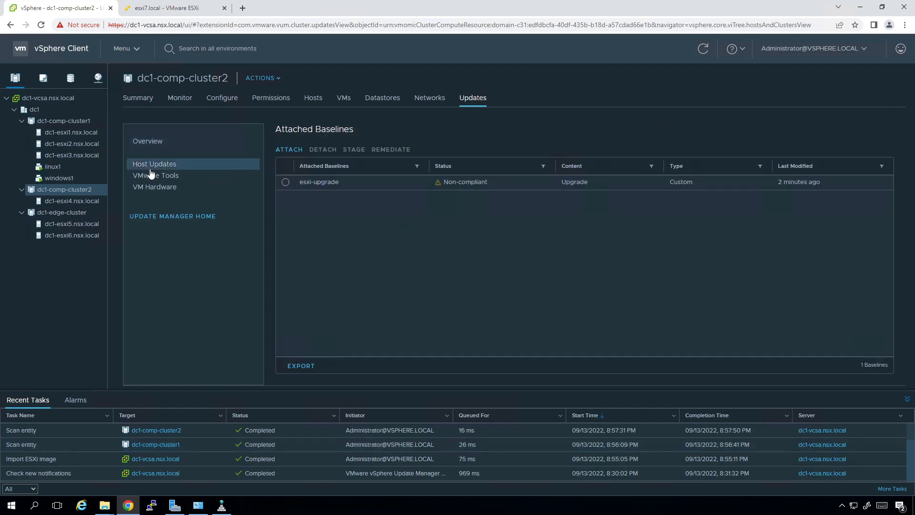
pyautogui.click(286, 182)
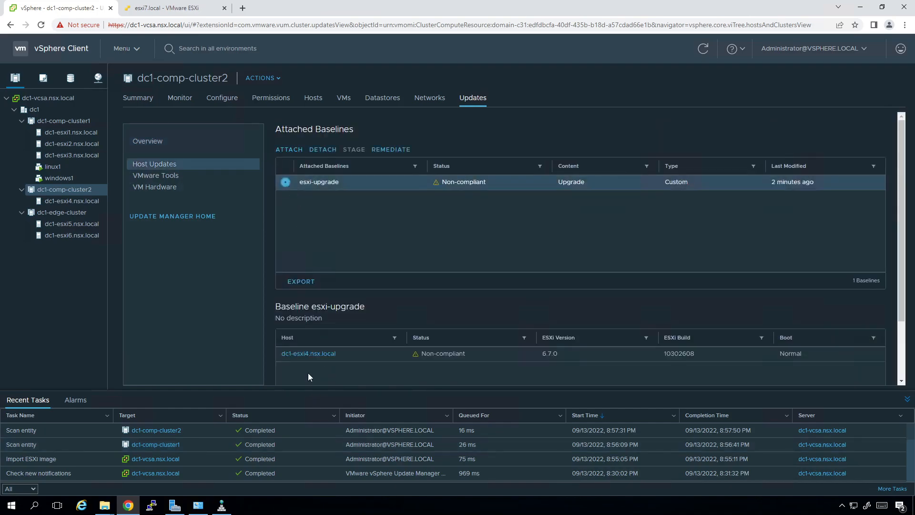
pyautogui.click(390, 150)
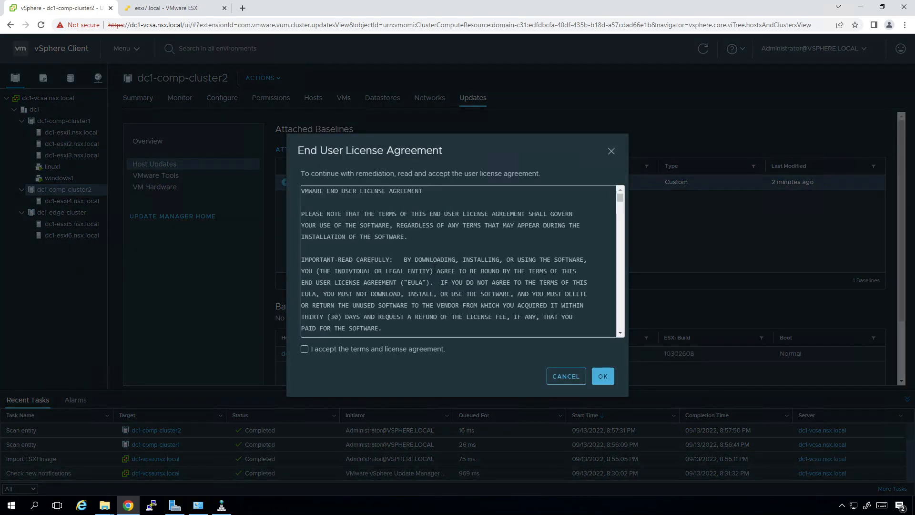
pyautogui.click(344, 355)
pyautogui.click(603, 377)
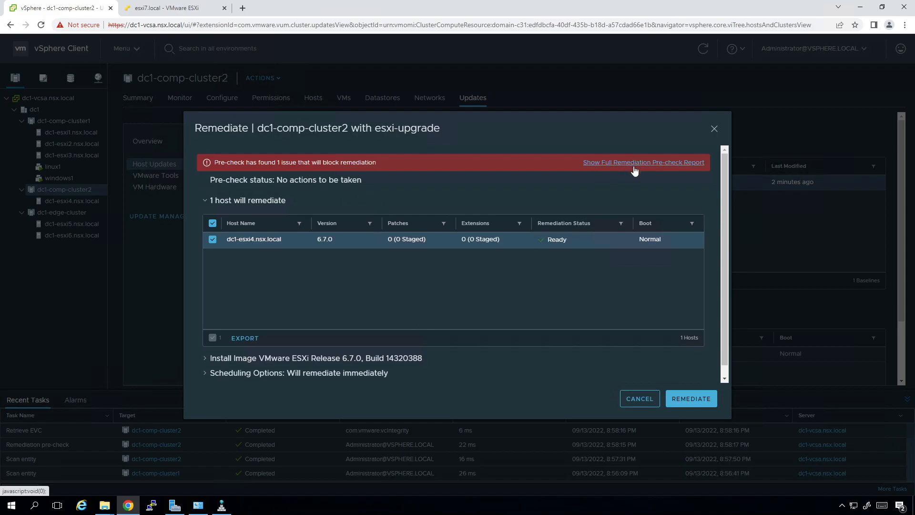
# Read the full remediation pre-check report, which requires DRS enabled, then close it.
pyautogui.scroll(-1, 491, 186)
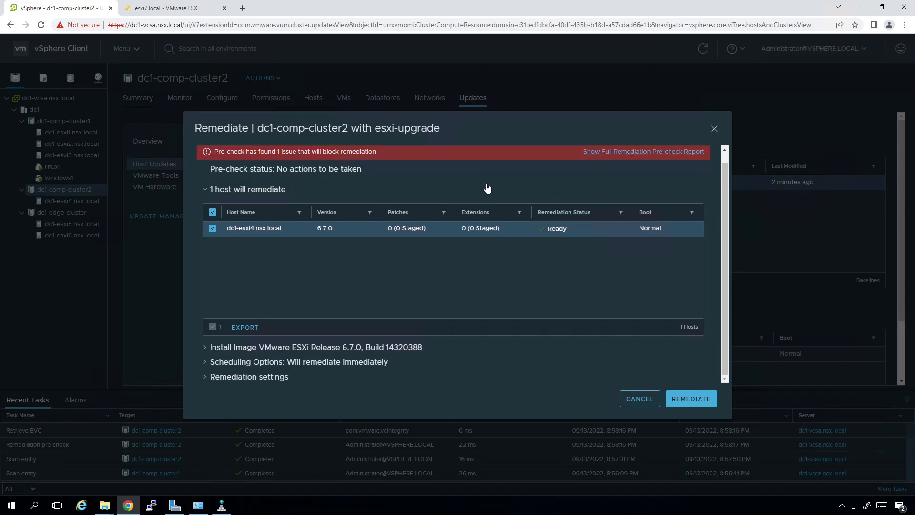
pyautogui.scroll(1, 478, 212)
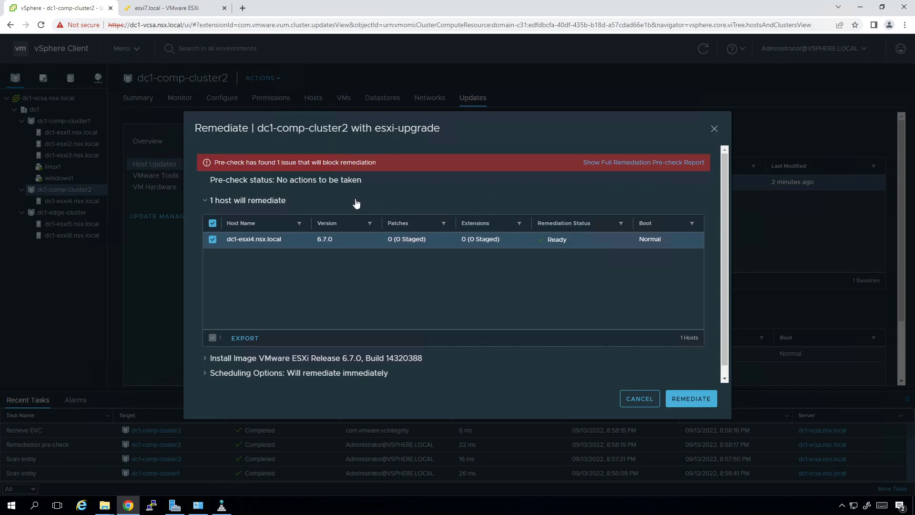
pyautogui.click(643, 164)
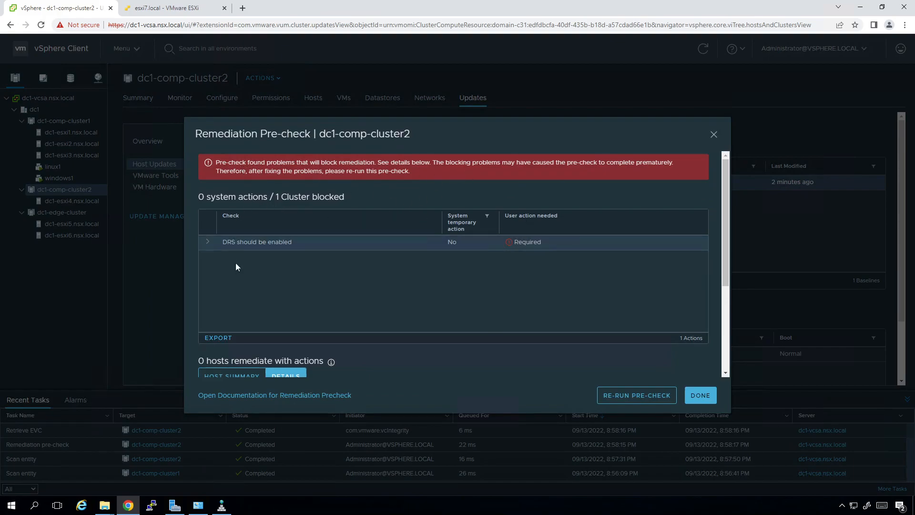
pyautogui.scroll(-3, 345, 301)
pyautogui.scroll(2, 341, 296)
pyautogui.scroll(1, 339, 293)
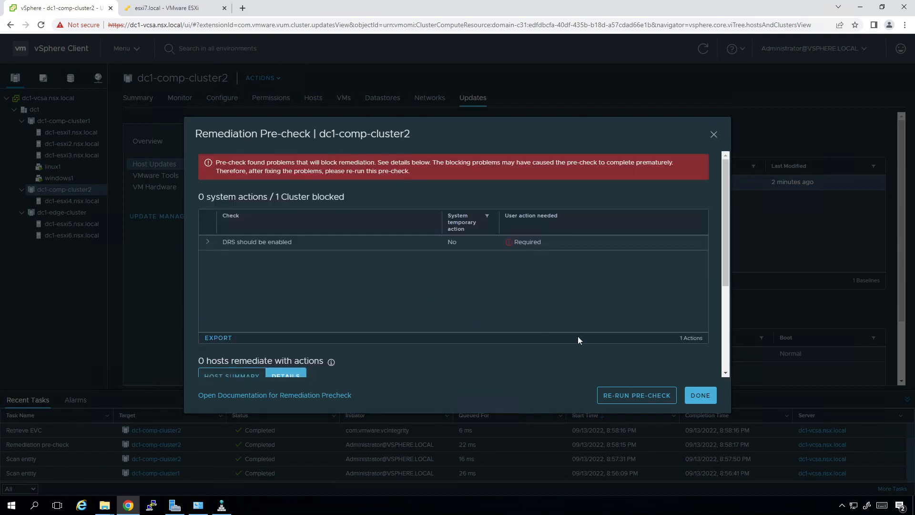
pyautogui.click(707, 397)
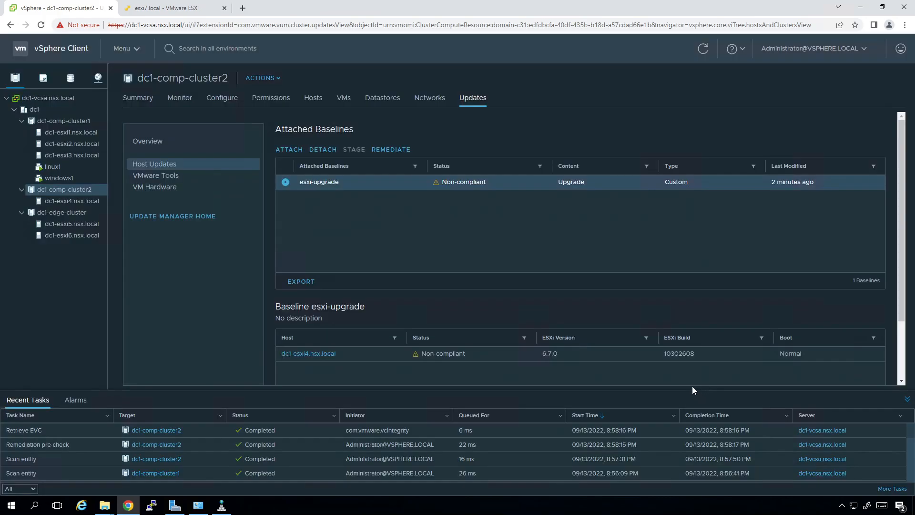
# Browse dc1-comp-cluster2's Configure settings, abandoning a scheduled DRS change.
pyautogui.click(218, 102)
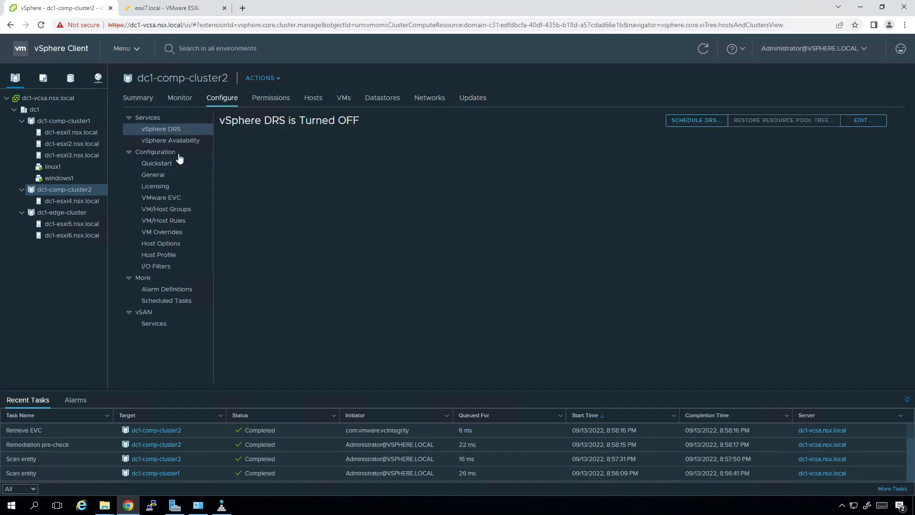
pyautogui.click(178, 153)
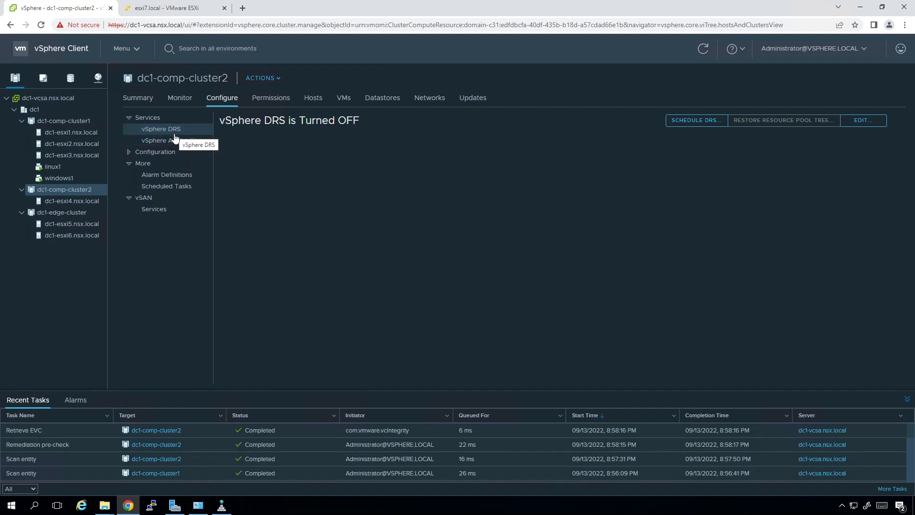
pyautogui.click(680, 123)
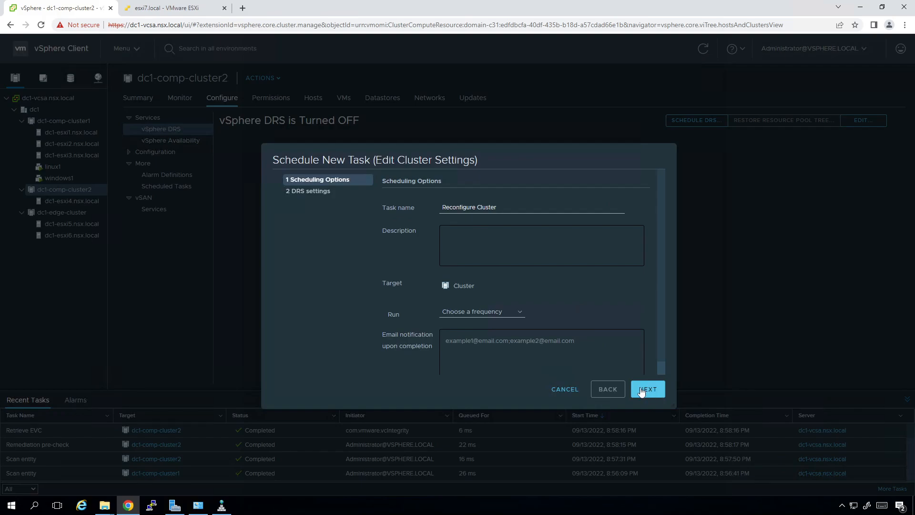
pyautogui.click(572, 390)
pyautogui.click(132, 152)
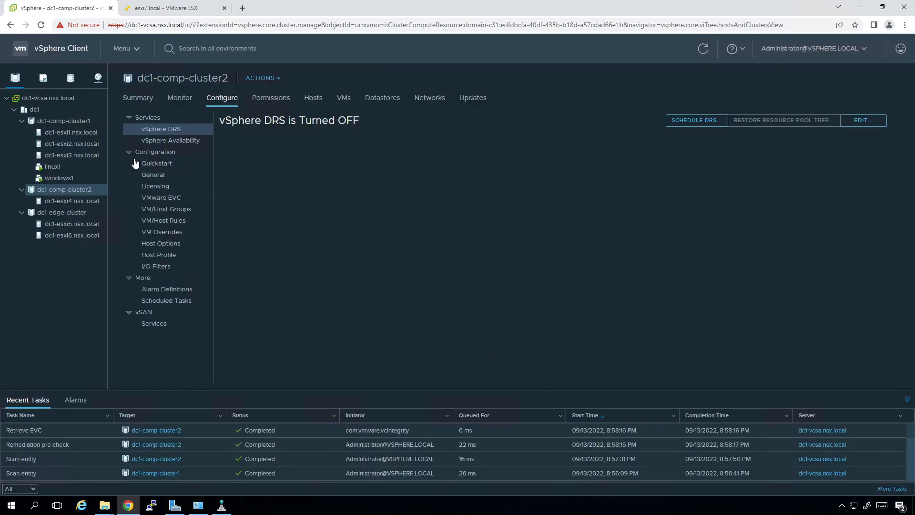
pyautogui.click(171, 164)
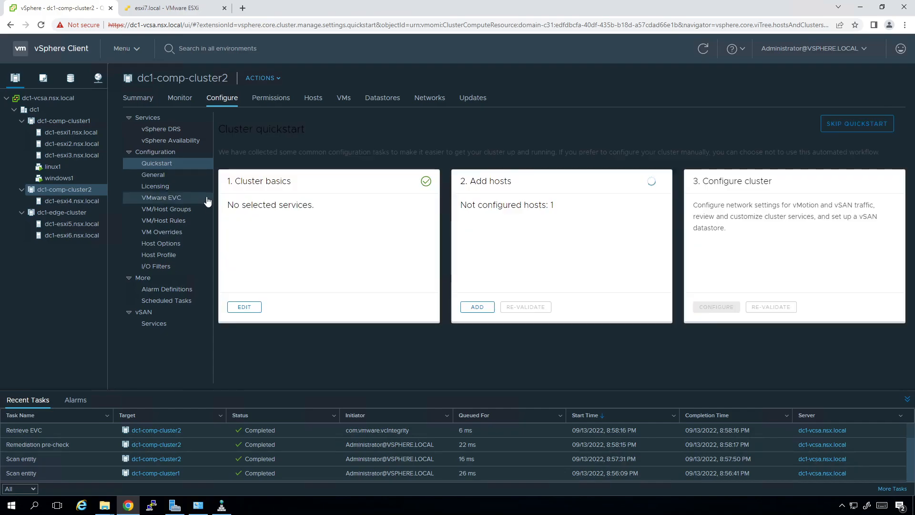
# Switch vSphere DRS on for the cluster, then select host dc1-esxi4.nsx.local.
pyautogui.click(160, 129)
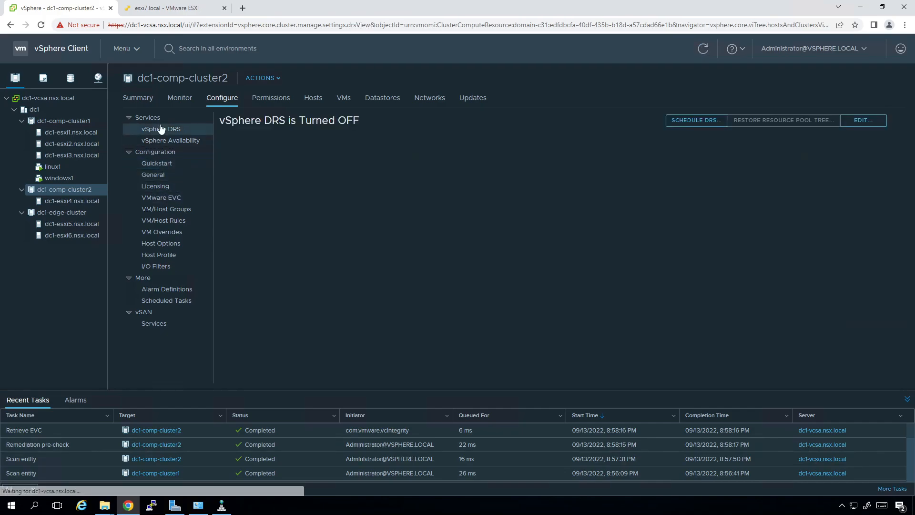
pyautogui.click(863, 120)
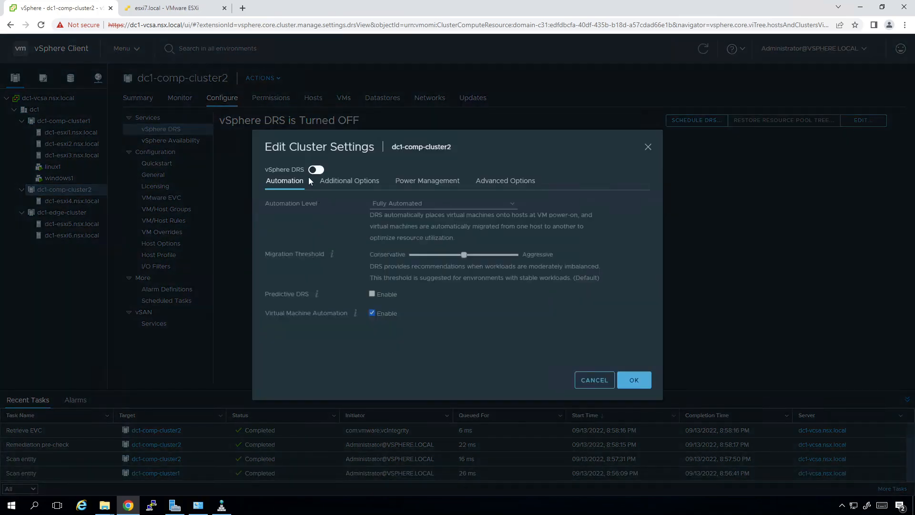
pyautogui.click(314, 173)
pyautogui.click(635, 379)
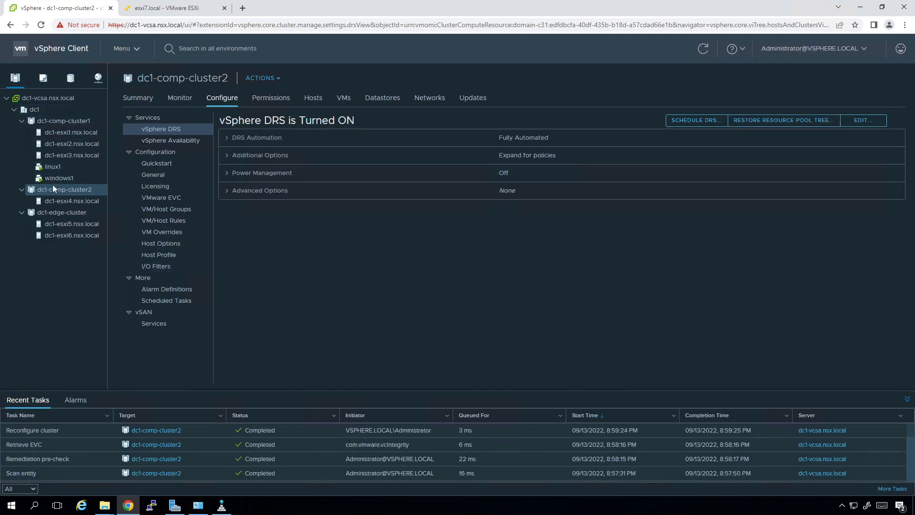
pyautogui.click(59, 204)
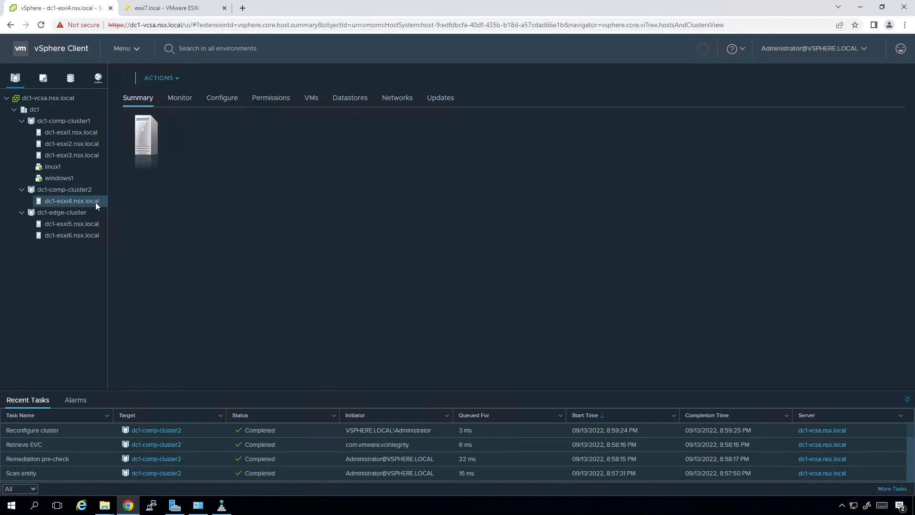
# Choose esxi-upgrade in dc1-esxi4.nsx.local's Host Updates and accept the remediation license agreement.
pyautogui.click(435, 98)
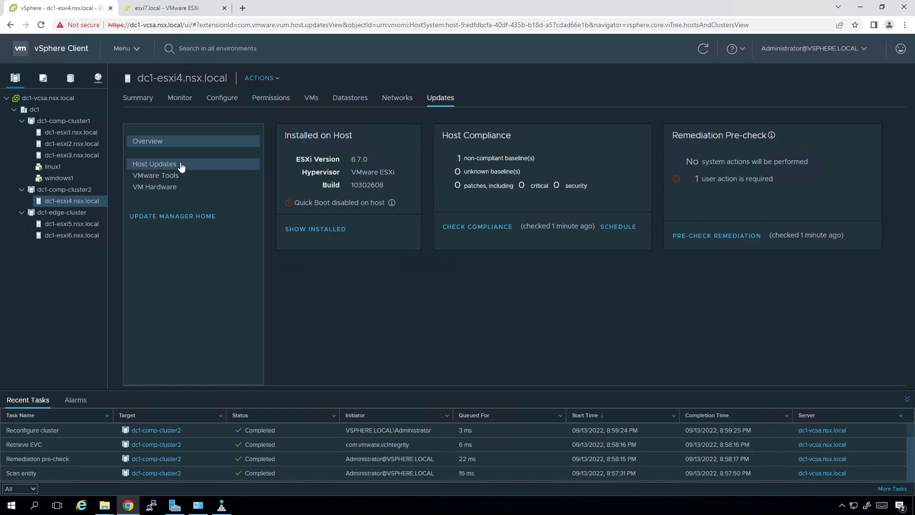
pyautogui.click(181, 164)
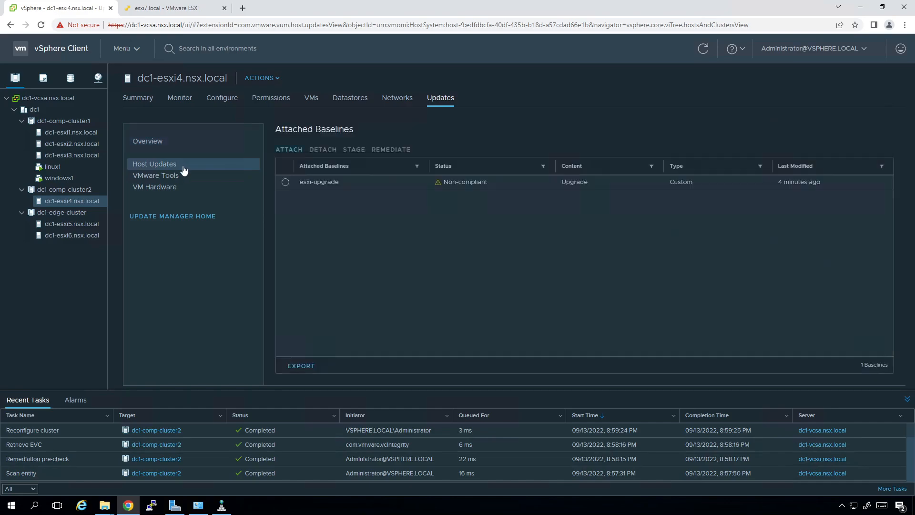
pyautogui.click(285, 183)
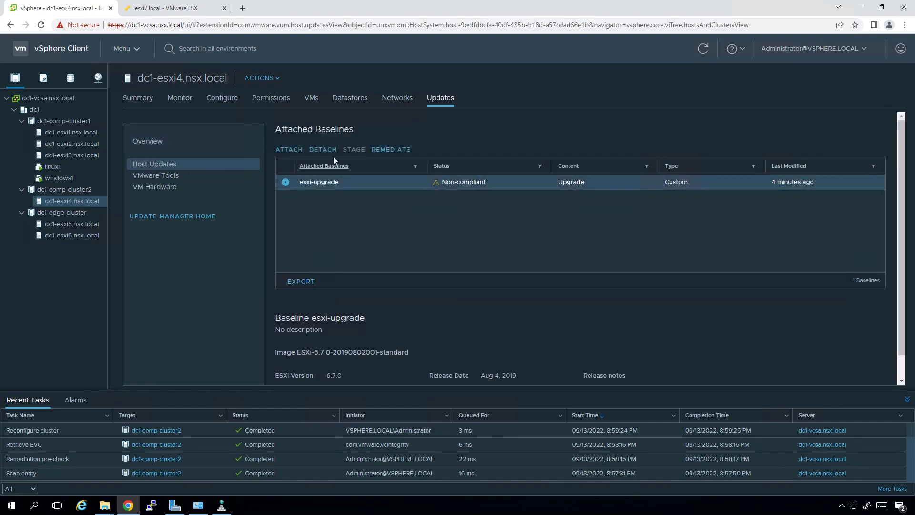
pyautogui.click(389, 150)
pyautogui.click(372, 351)
pyautogui.click(604, 375)
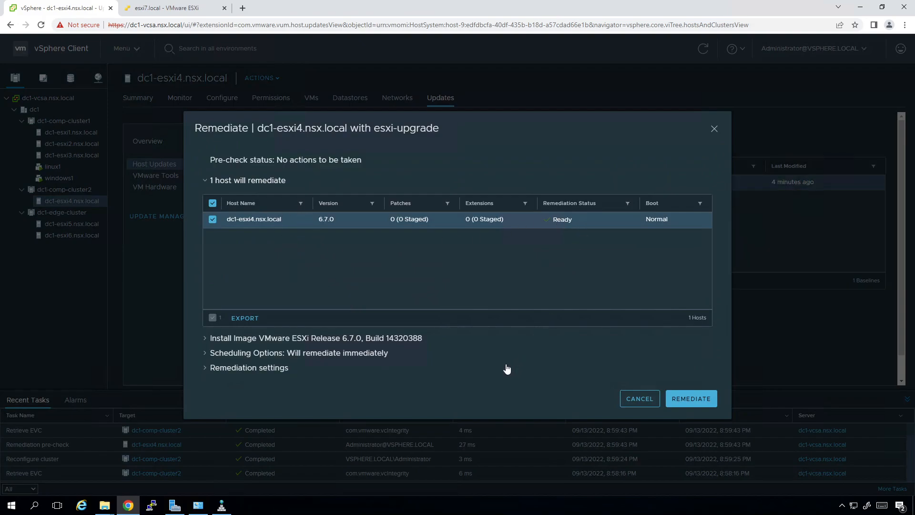
# Launch remediation of dc1-esxi4.nsx.local, widen the inventory tree, and view the ESXi host client.
pyautogui.click(684, 405)
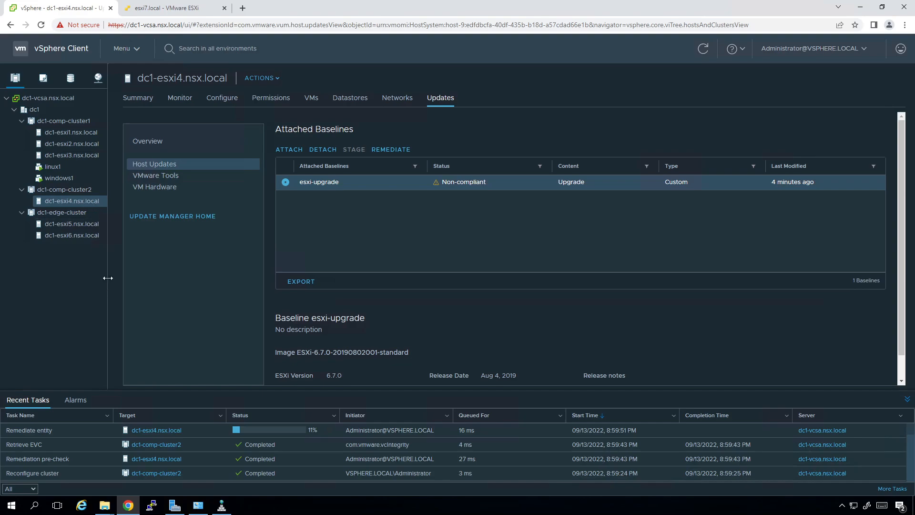
pyautogui.moveTo(111, 282); pyautogui.dragTo(122, 281)
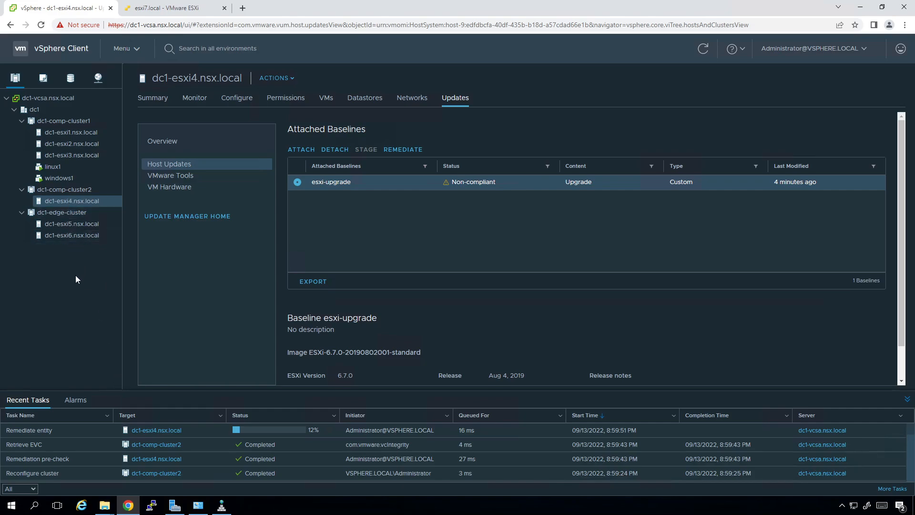
pyautogui.click(198, 3)
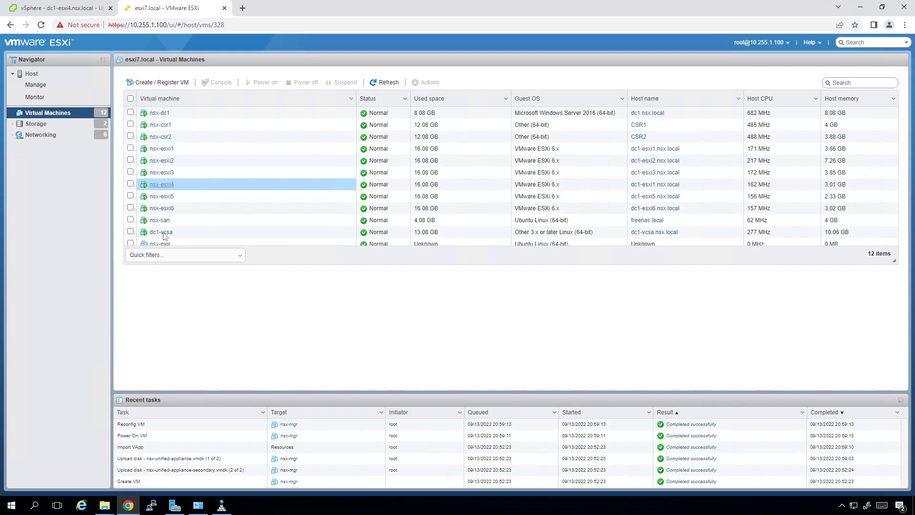
# Open the nsx-esxi4 VM console to watch the nested host reboot, checking vSphere's remediation progress.
pyautogui.click(160, 185)
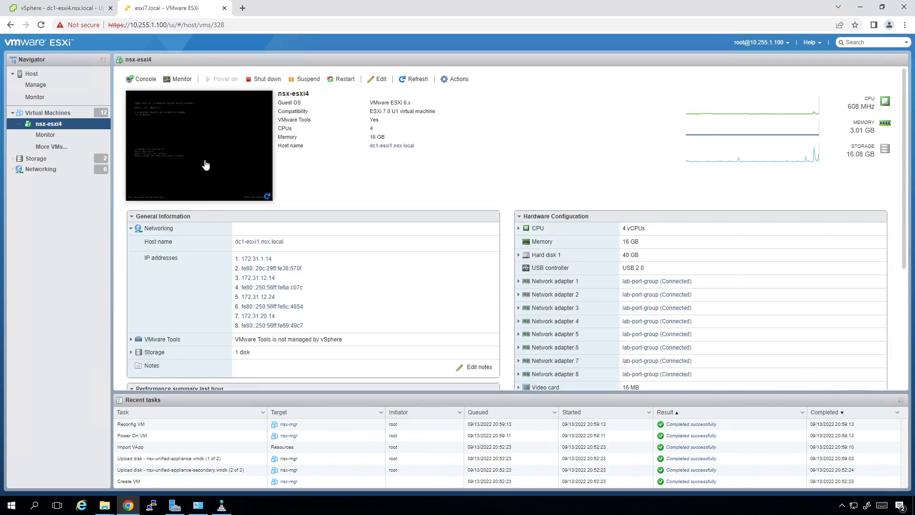
pyautogui.click(203, 168)
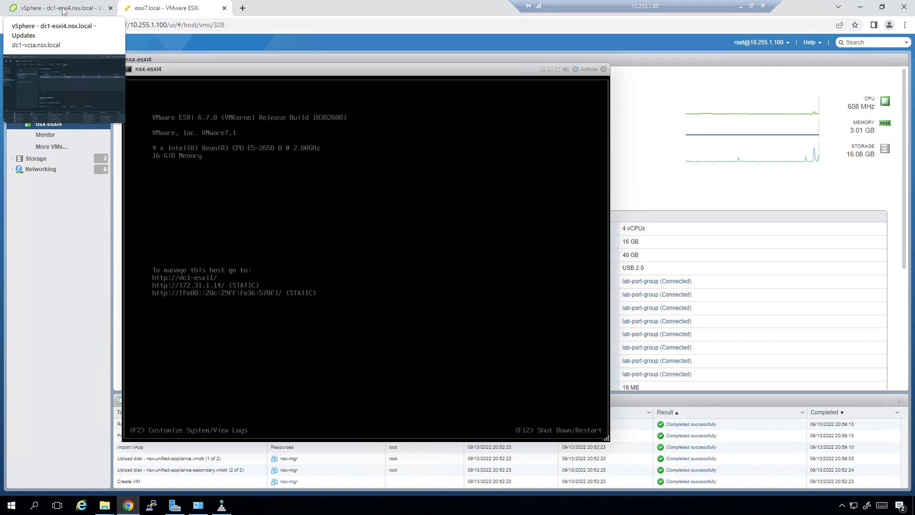
pyautogui.click(63, 8)
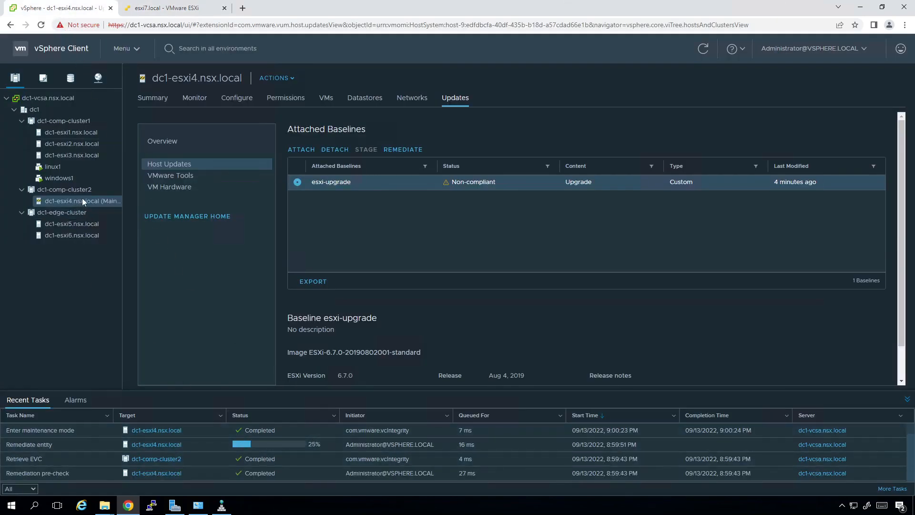
pyautogui.click(149, 7)
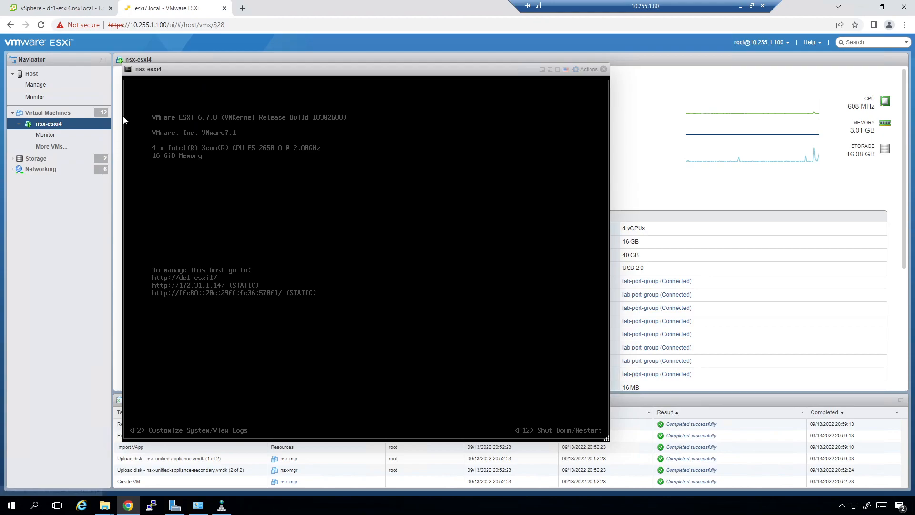
pyautogui.moveTo(170, 77); pyautogui.dragTo(265, 97)
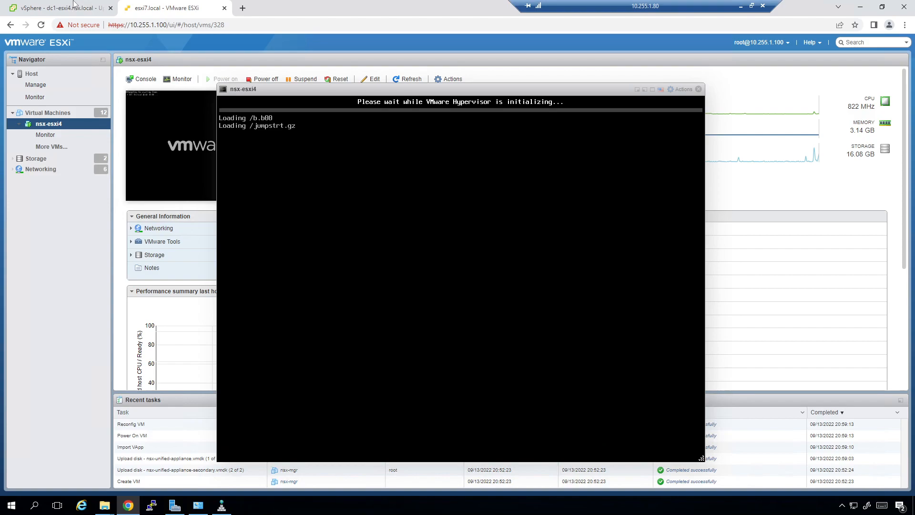
# Check dc1-esxi4's update progress in vSphere twice, repositioning the booting nsx-esxi4 console.
pyautogui.click(74, 4)
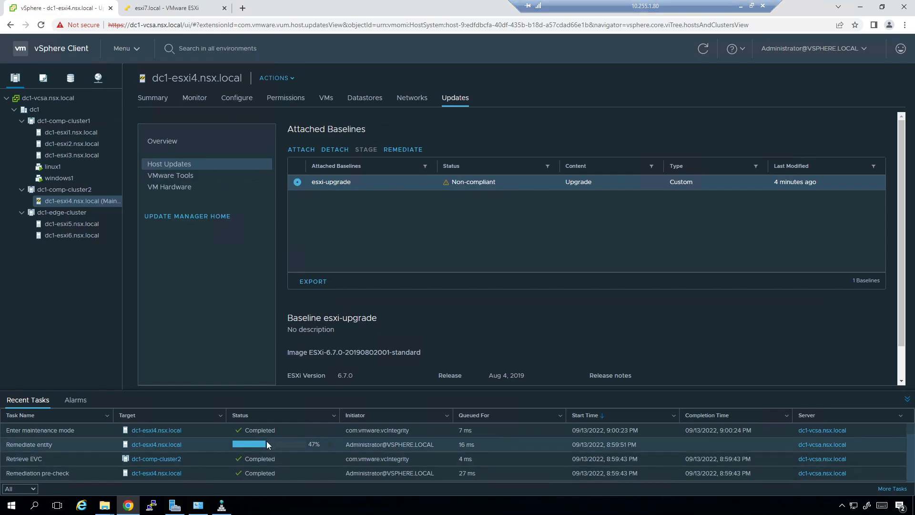
pyautogui.click(143, 8)
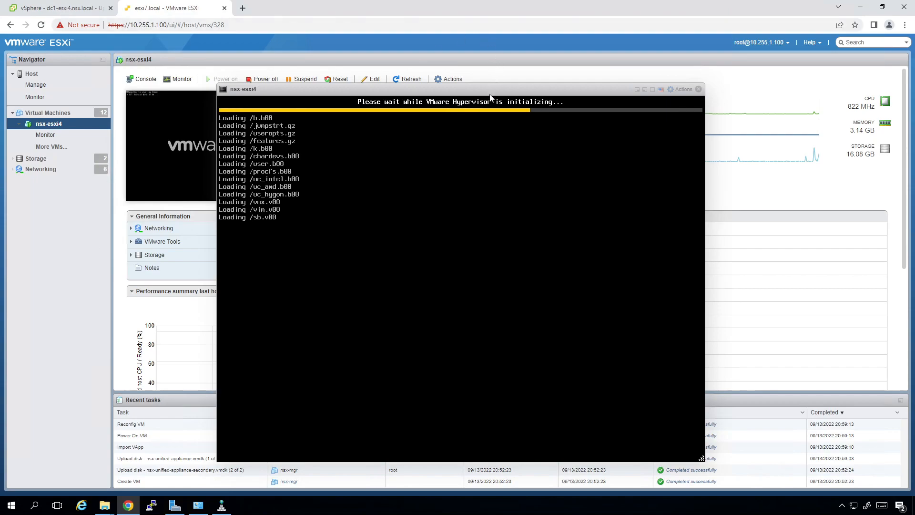
pyautogui.moveTo(491, 98); pyautogui.dragTo(445, 92)
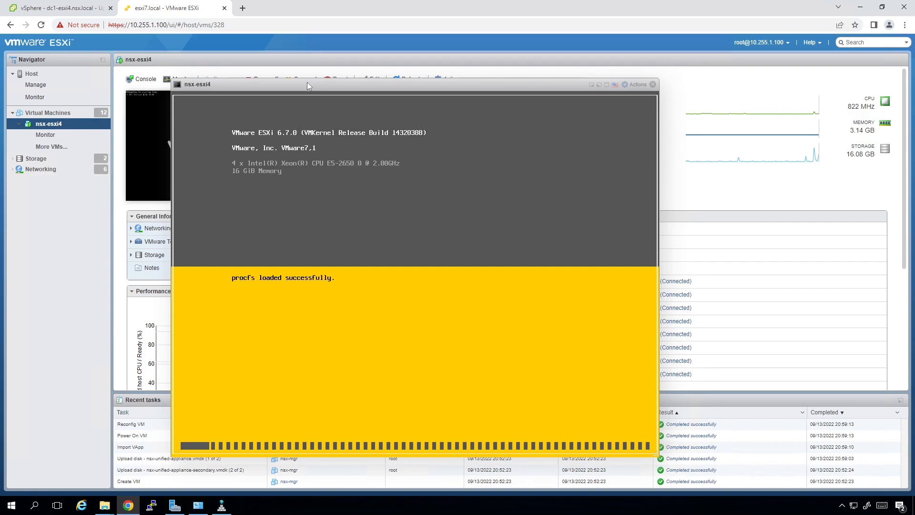
pyautogui.click(71, 8)
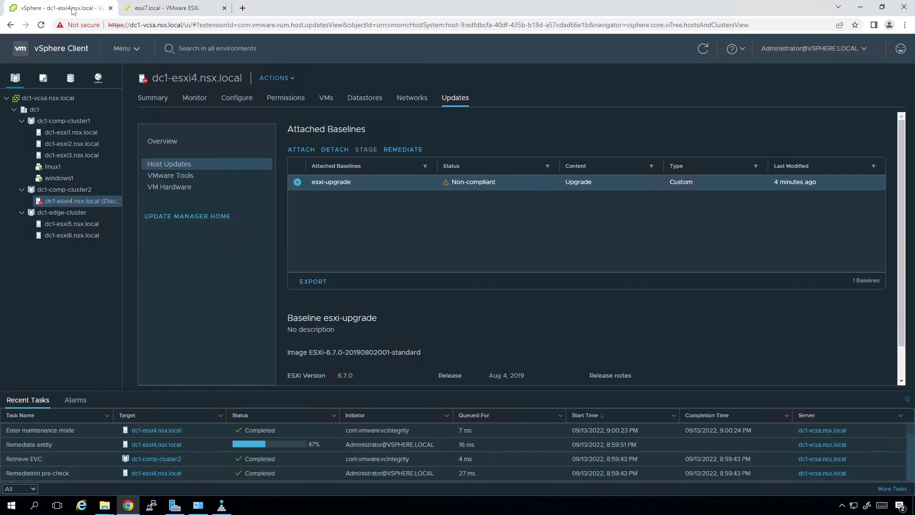
pyautogui.click(201, 9)
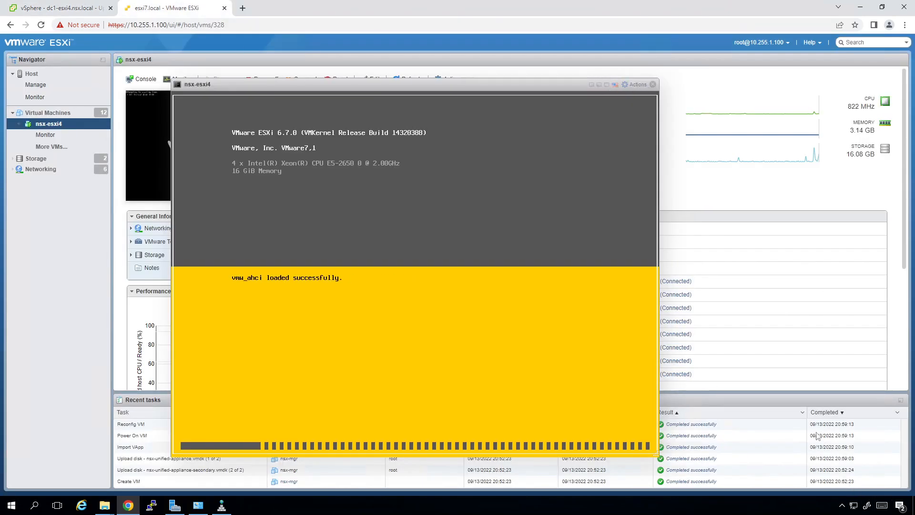
# List all virtual machines and move the console aside to reveal their statuses.
pyautogui.click(48, 112)
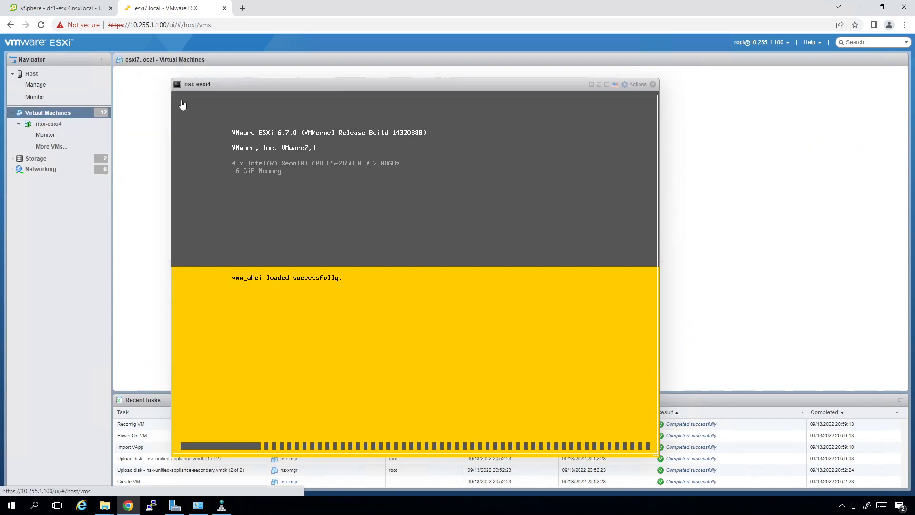
pyautogui.moveTo(243, 82); pyautogui.dragTo(370, 83)
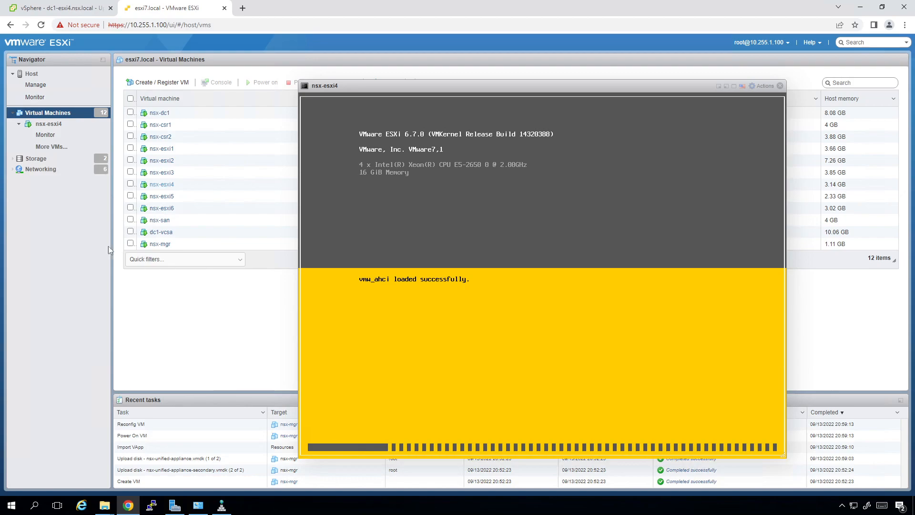
pyautogui.moveTo(419, 86); pyautogui.dragTo(513, 83)
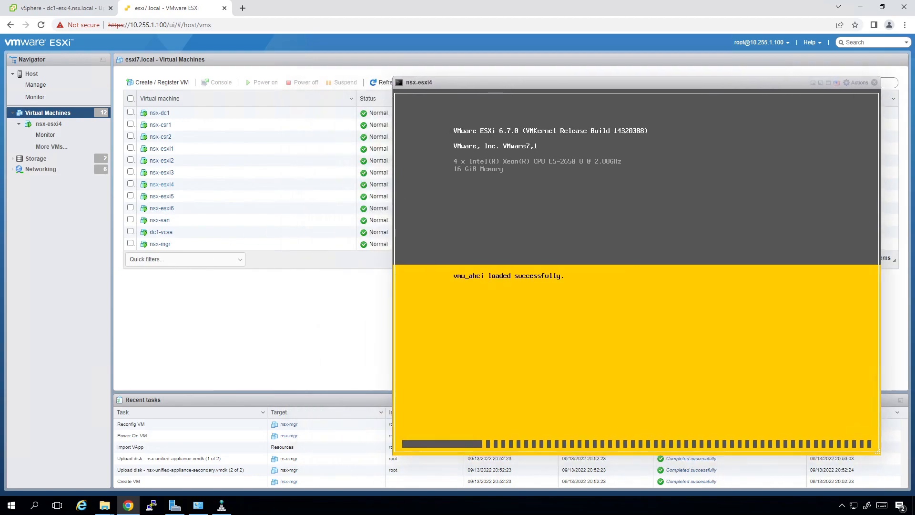
# Open the nsx-mgr VM's console to watch its boot log, then bring up the Start menu.
pyautogui.click(162, 244)
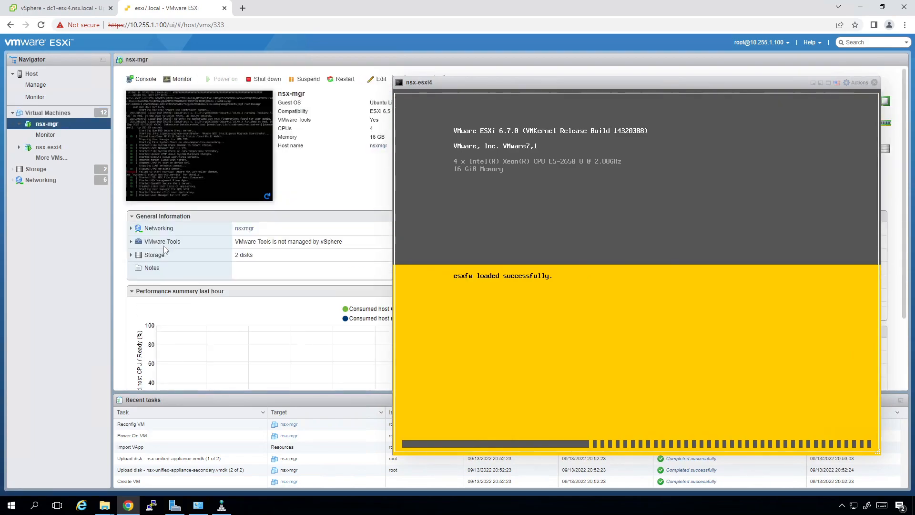
pyautogui.click(176, 147)
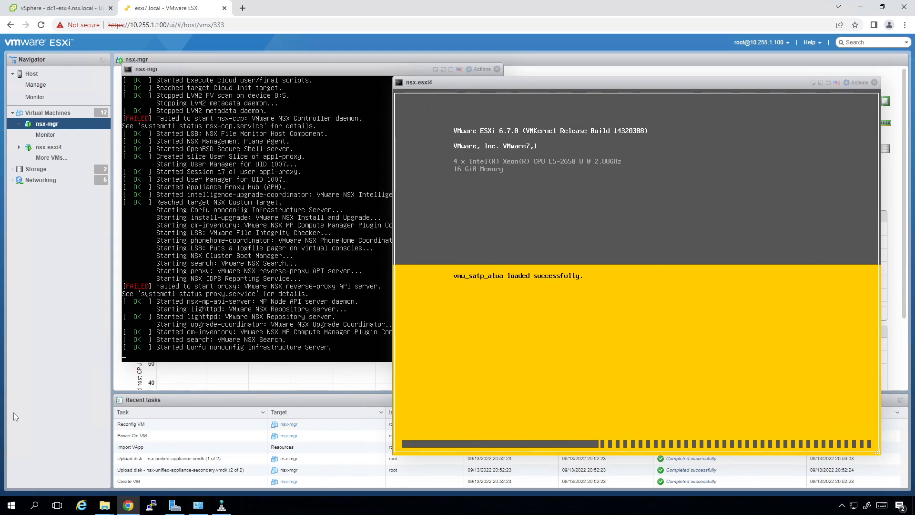
pyautogui.click(11, 505)
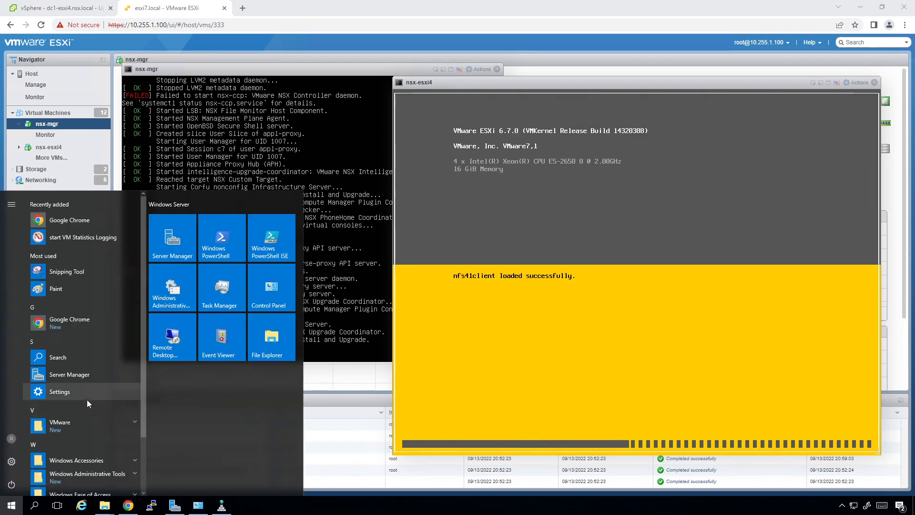
# Run 'ping dc1-nsxmgr -t' in a Command Prompt and move the window lower.
pyautogui.click(87, 400)
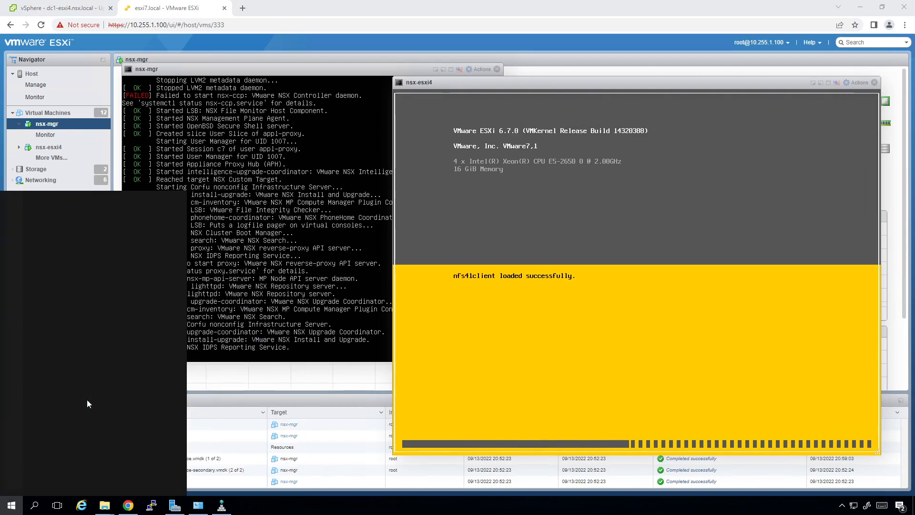
pyautogui.write('c')
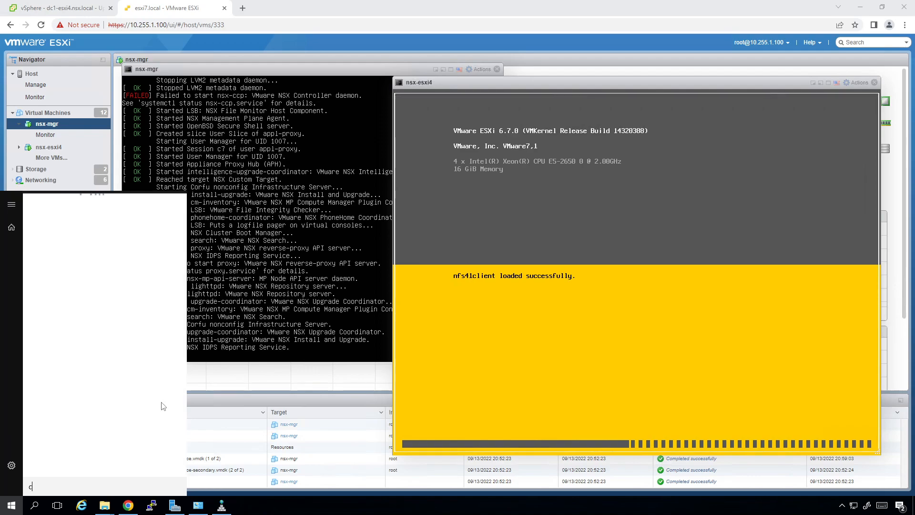
pyautogui.write('md')
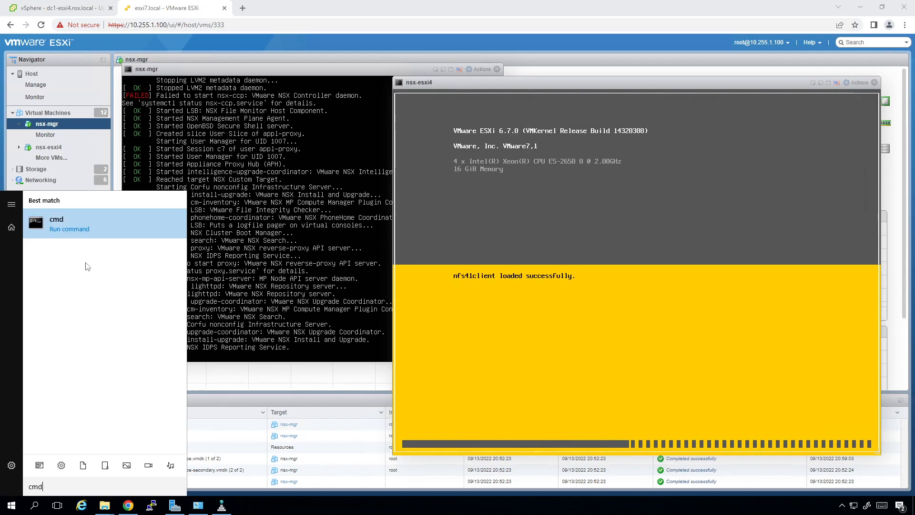
pyautogui.click(46, 220)
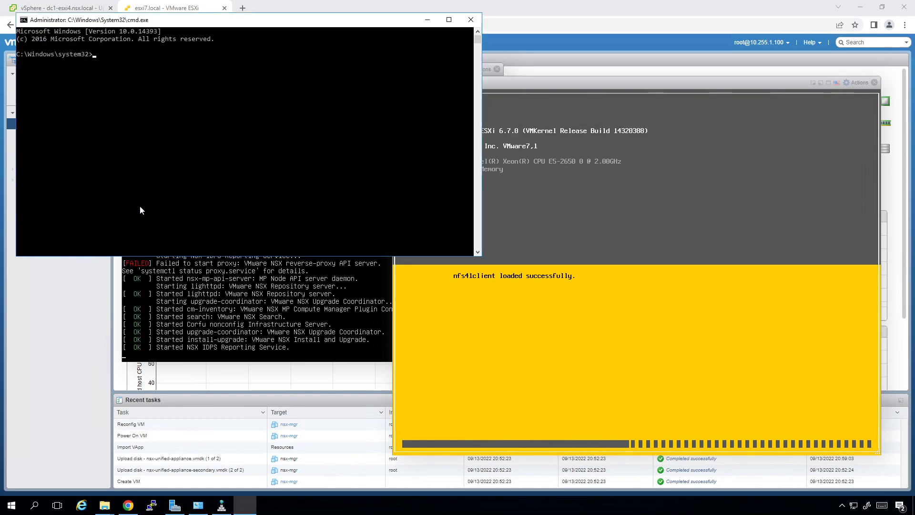
pyautogui.write('ping')
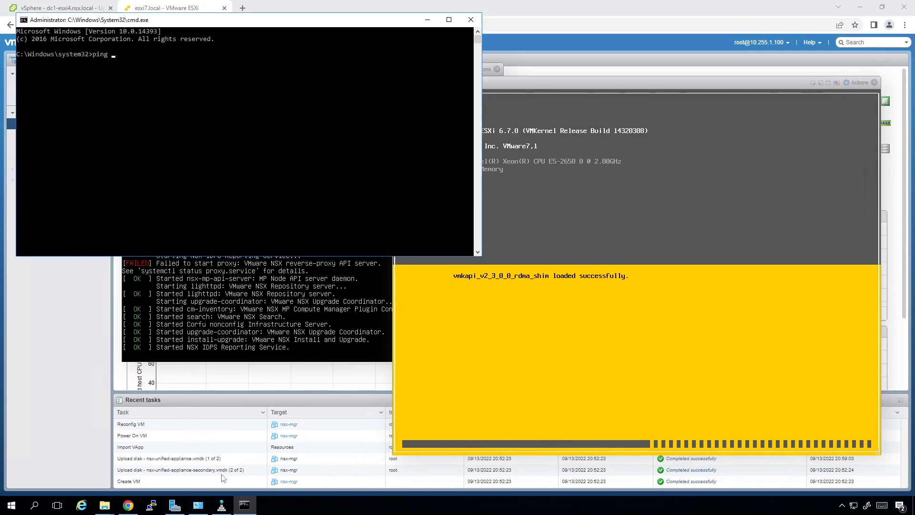
pyautogui.click(222, 506)
pyautogui.click(245, 505)
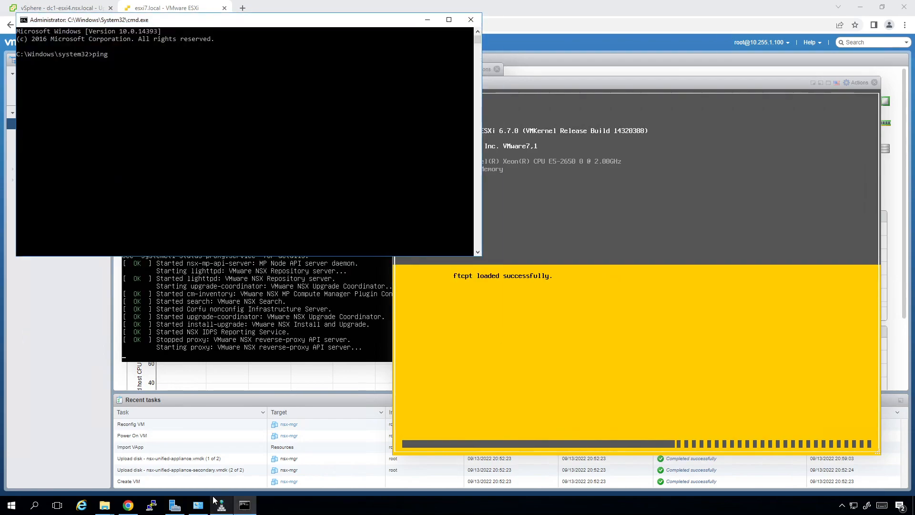
pyautogui.write('dc1-ns')
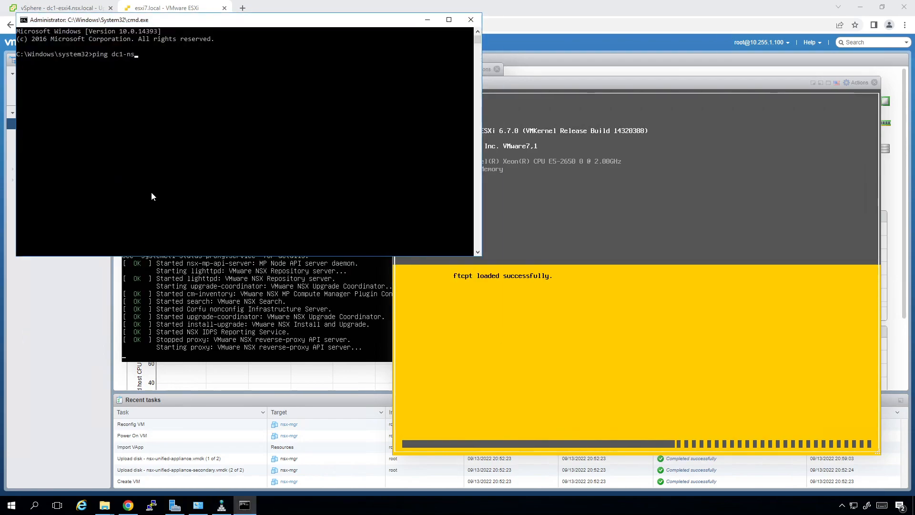
pyautogui.write('xmgr -t')
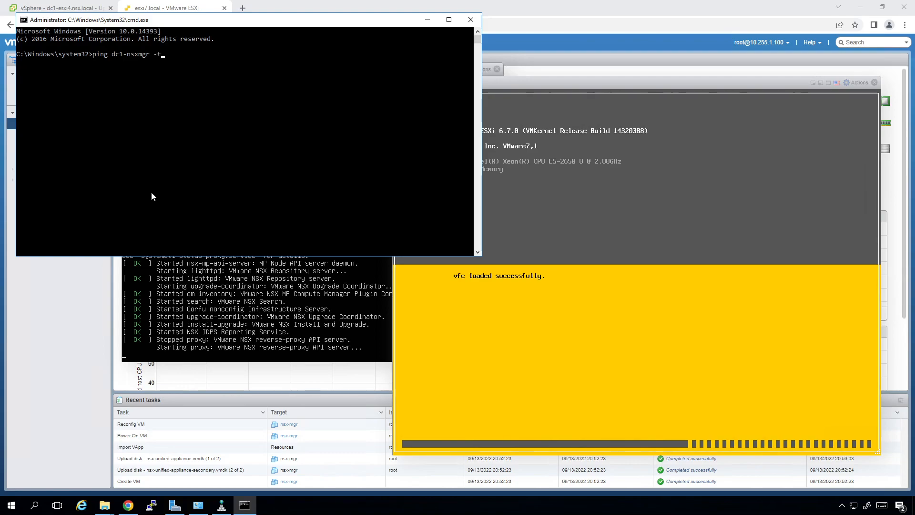
pyautogui.press('Return')
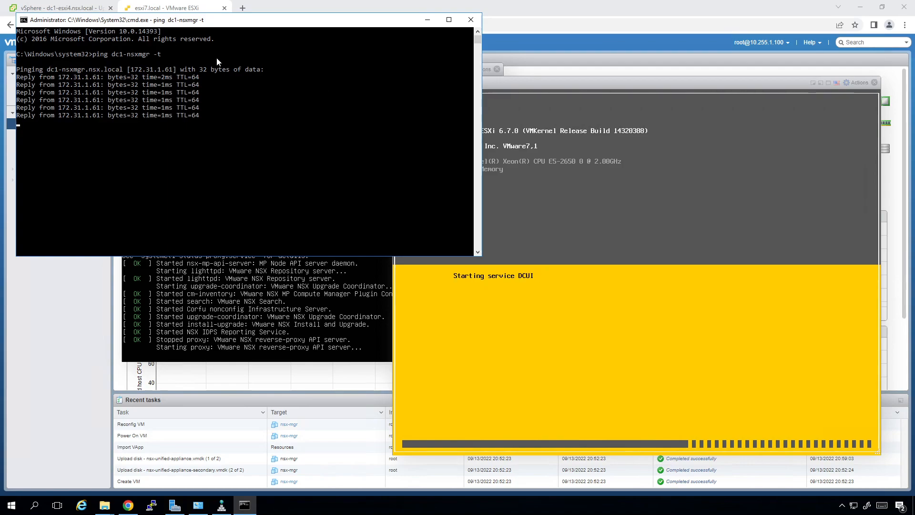
pyautogui.moveTo(206, 20); pyautogui.dragTo(217, 223)
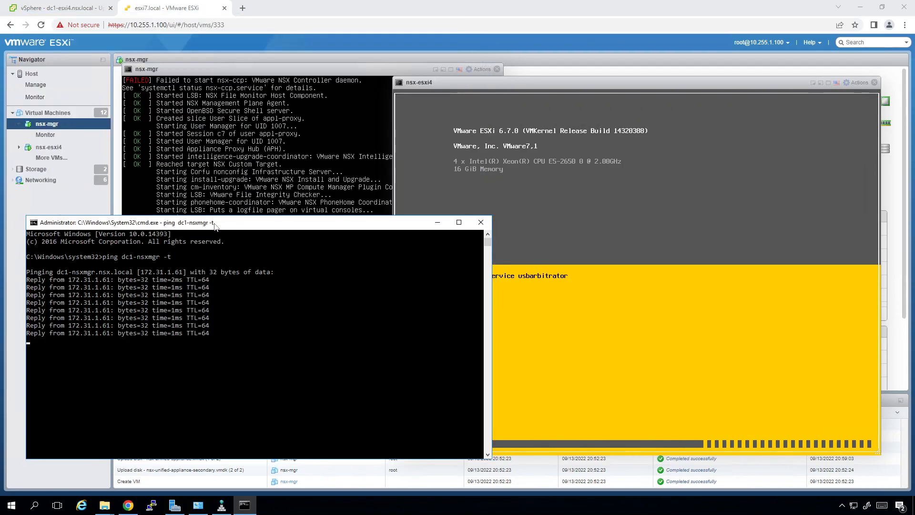
# Glance at the nsx-mgr and nsx-esxi4 consoles, then view dc1-esxi4's host summary in vSphere.
pyautogui.click(63, 5)
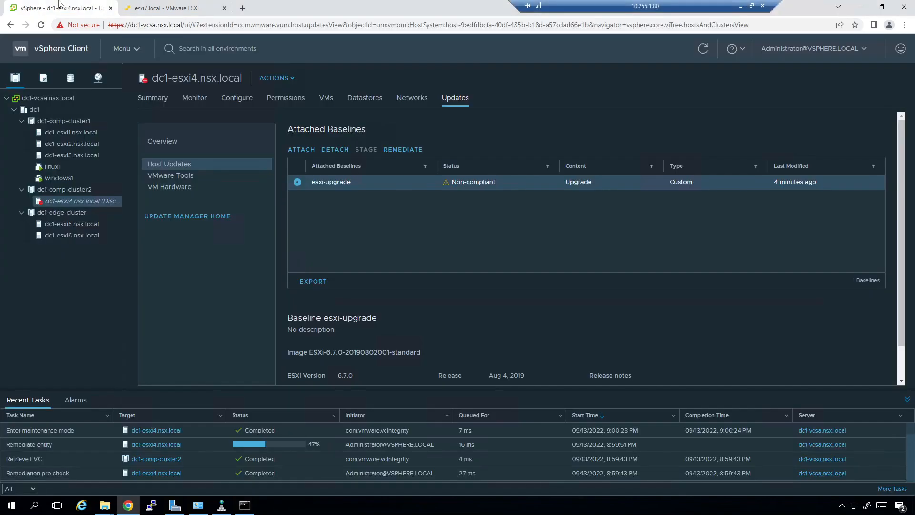
pyautogui.click(182, 10)
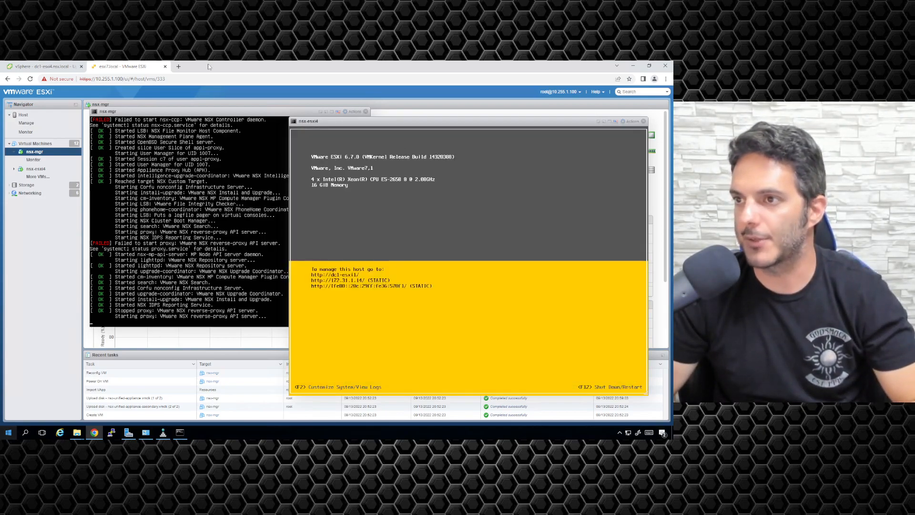
pyautogui.click(72, 66)
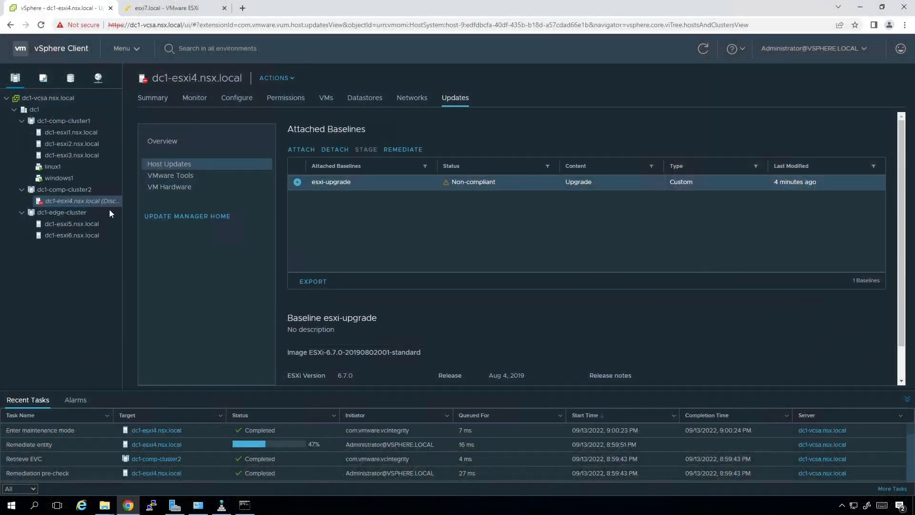
pyautogui.click(152, 98)
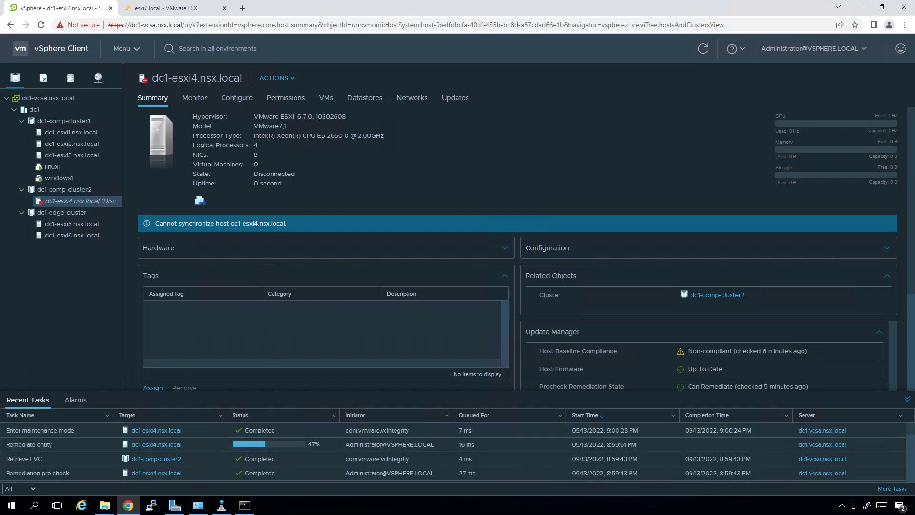
# Read dc1-esxi4's new build 14320388 and refresh its summary to confirm Connected and Compliant.
pyautogui.moveTo(318, 116); pyautogui.dragTo(348, 117)
pyautogui.click(393, 168)
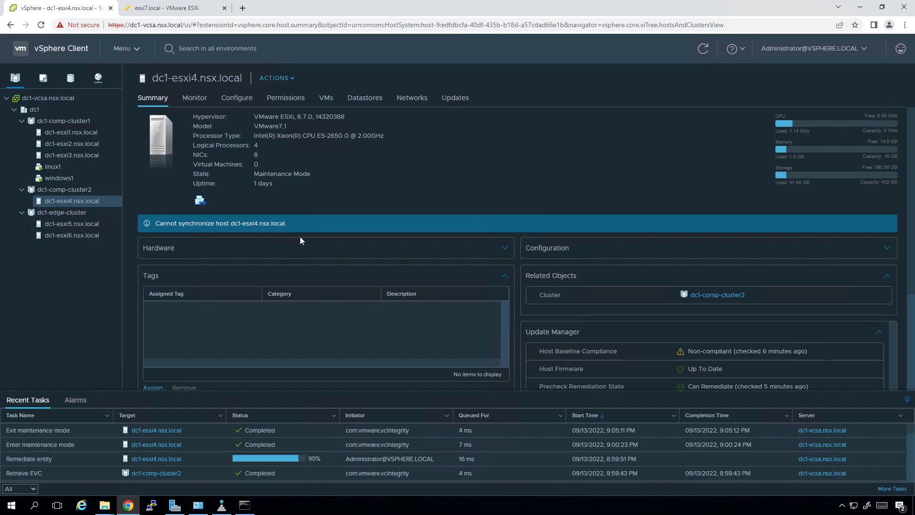
pyautogui.moveTo(351, 117); pyautogui.dragTo(319, 118)
pyautogui.click(341, 175)
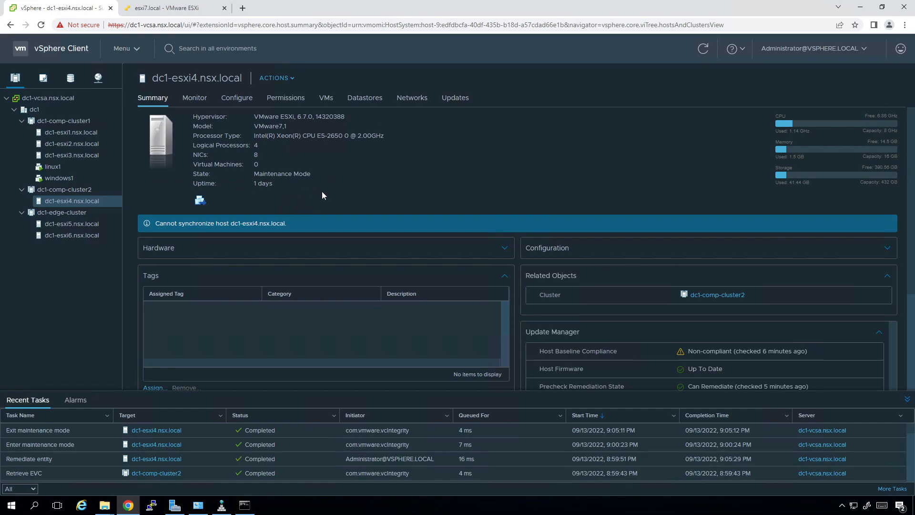
pyautogui.click(704, 49)
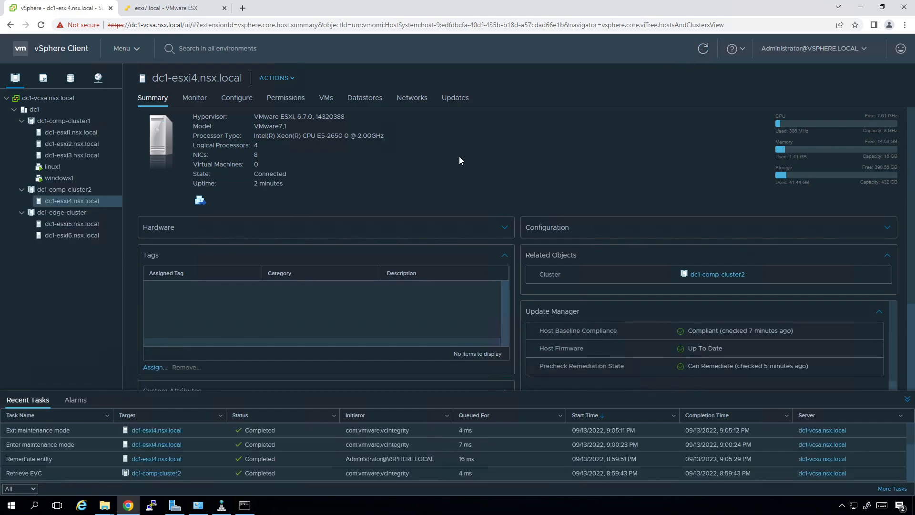
pyautogui.click(141, 8)
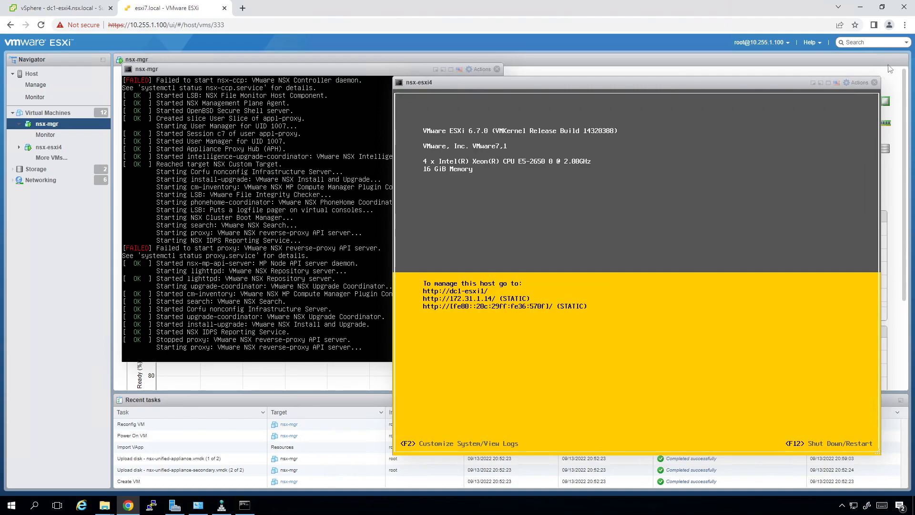
# Close the nsx-esxi4 console, stop the dc1-nsxmgr ping with Ctrl+C, and open a new Chrome tab.
pyautogui.click(874, 82)
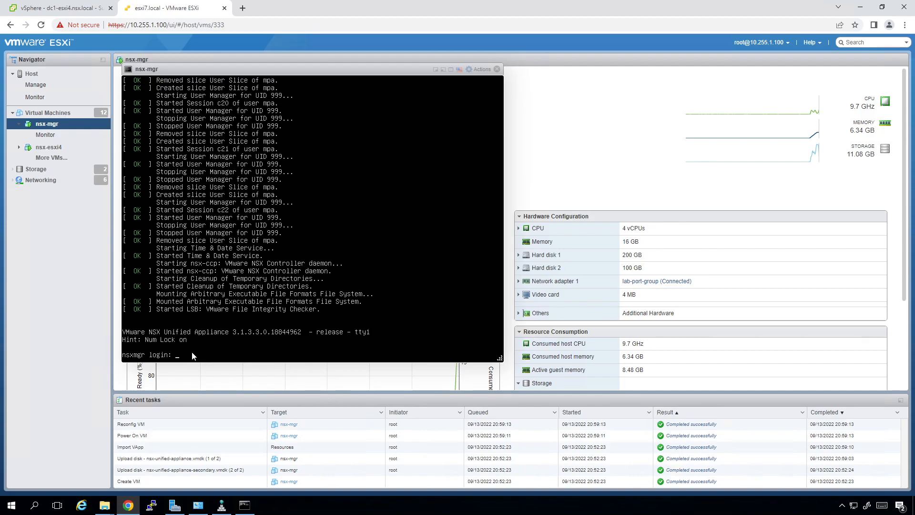
pyautogui.click(244, 507)
pyautogui.click(241, 406)
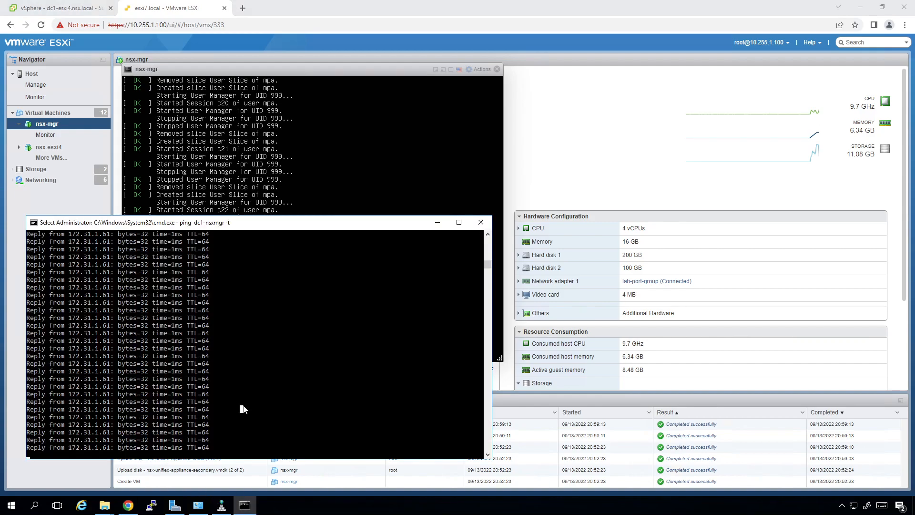
pyautogui.hotkey('ctrl', 'c')
pyautogui.hotkey('ctrl', 'c')
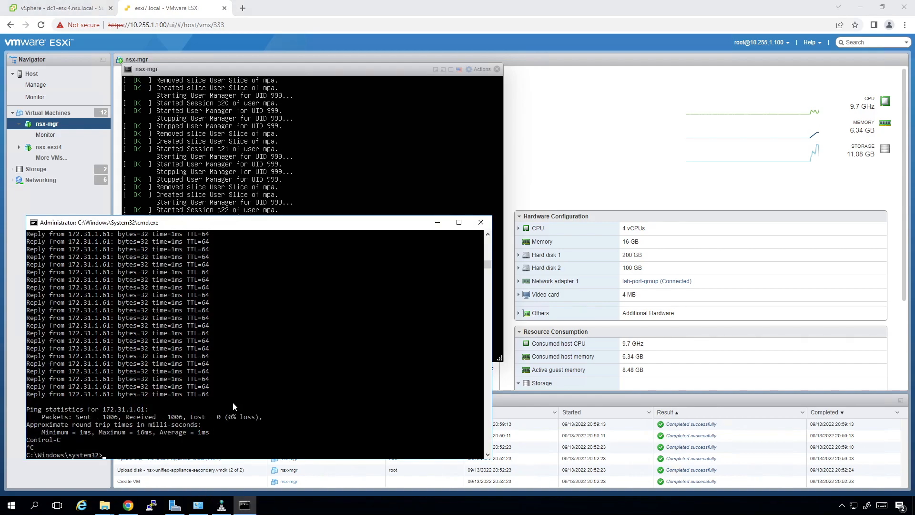
pyautogui.click(237, 9)
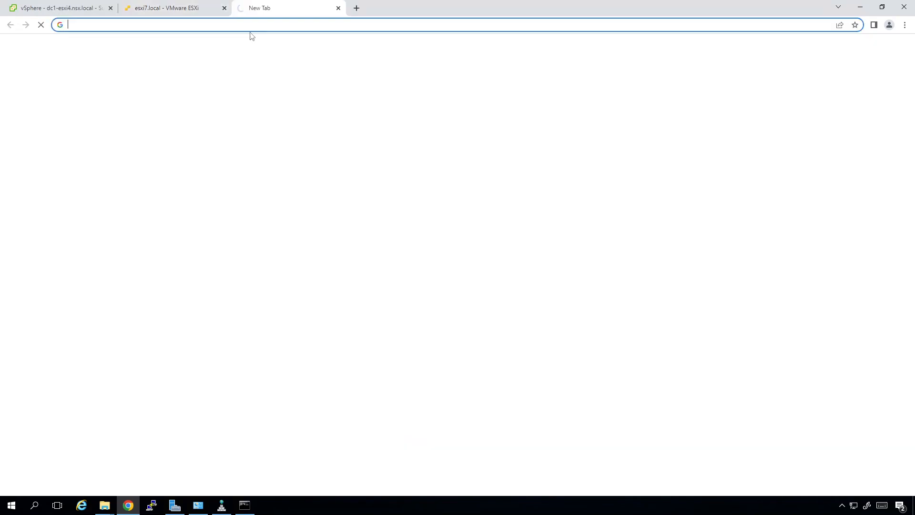
pyautogui.click(217, 23)
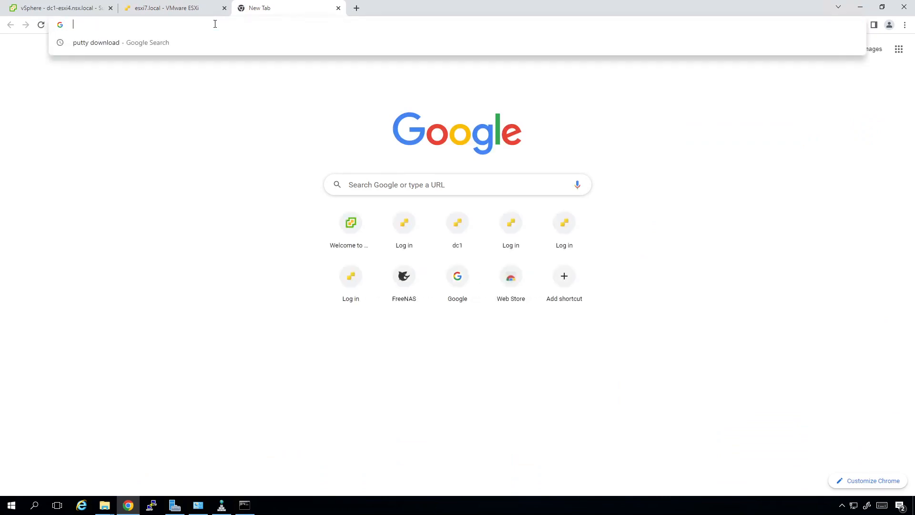
pyautogui.write('https://')
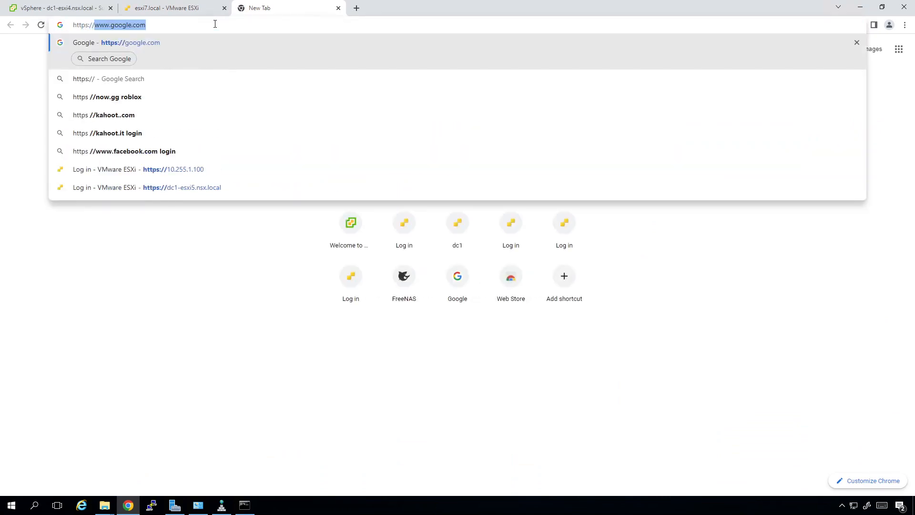
pyautogui.write('dc1-nsx')
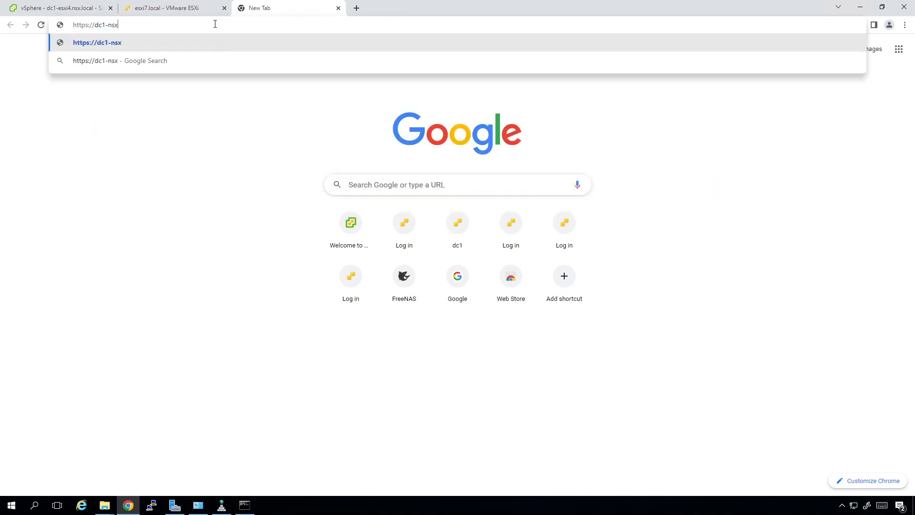
pyautogui.write('mgr.ns')
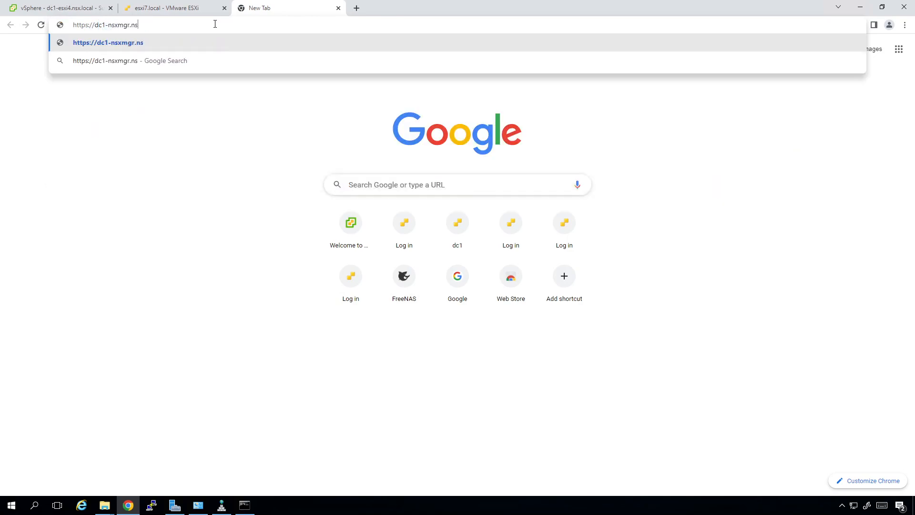
pyautogui.write('x.local')
pyautogui.press('Return')
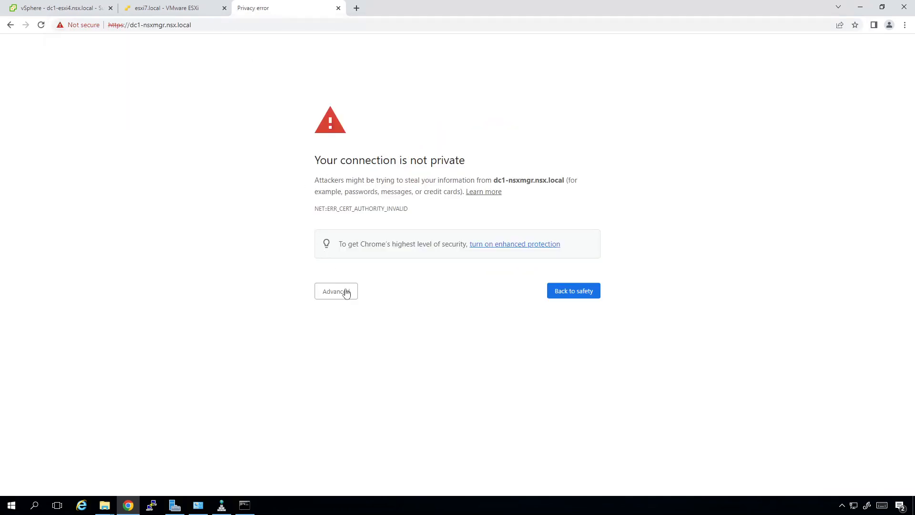
pyautogui.click(344, 291)
# Proceed past the certificate warning and sign in to NSX-T Manager as admin with its password.
pyautogui.click(350, 365)
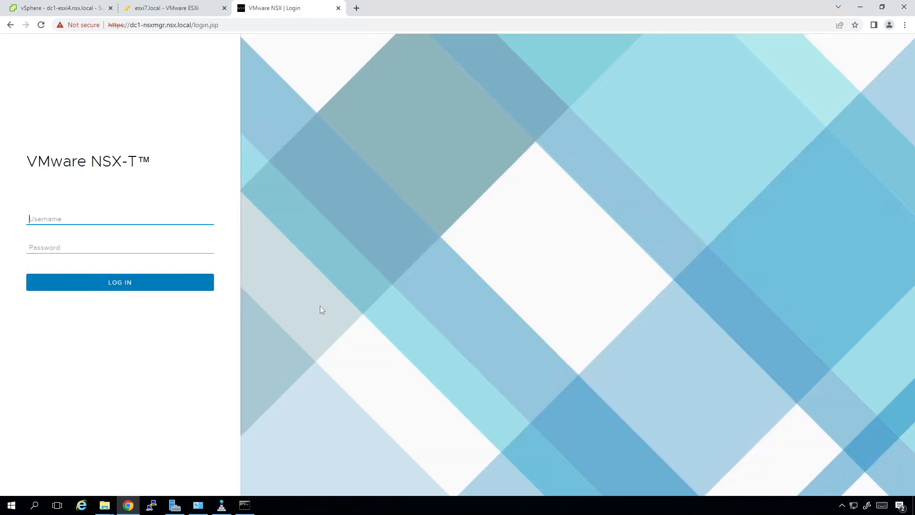
pyautogui.write('admin')
pyautogui.press('Tab')
pyautogui.write('•')
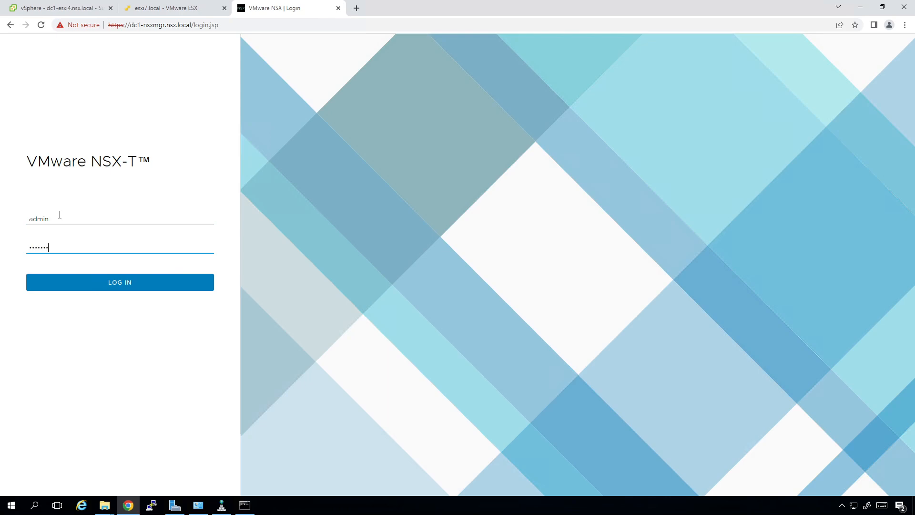
pyautogui.press('Return')
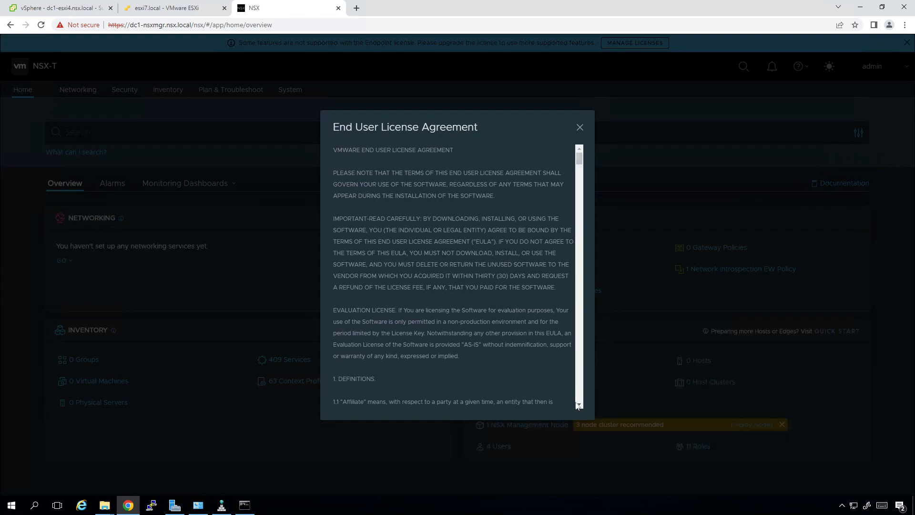
# Accept the license agreement and opt out of the Customer Experience Improvement Program.
pyautogui.moveTo(580, 159); pyautogui.dragTo(580, 396)
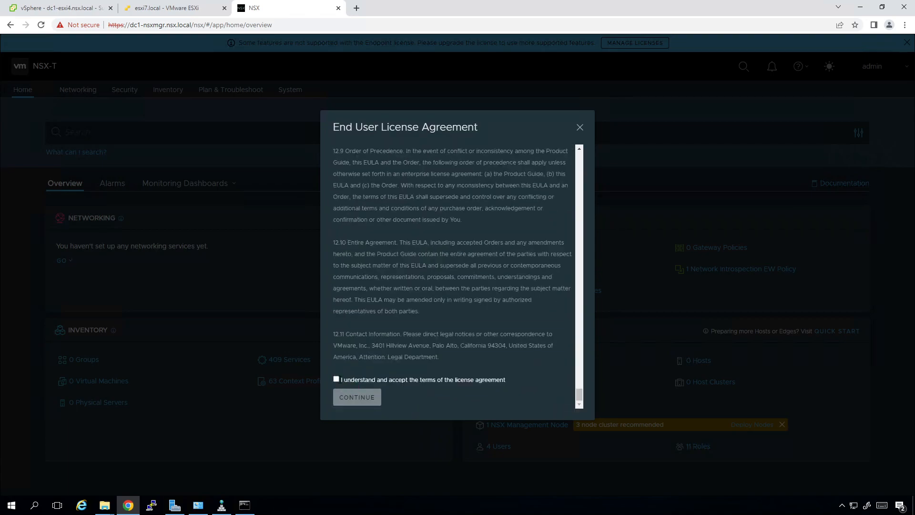
pyautogui.click(337, 379)
pyautogui.click(368, 401)
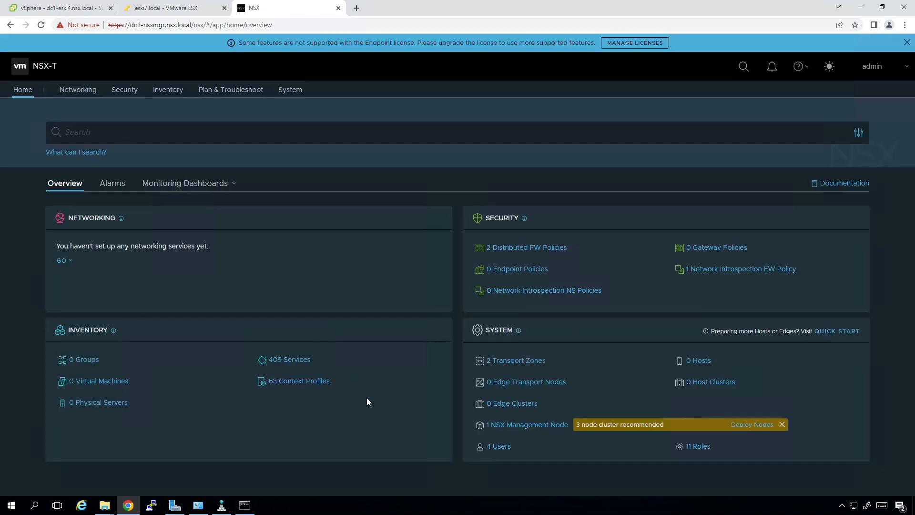
pyautogui.click(406, 344)
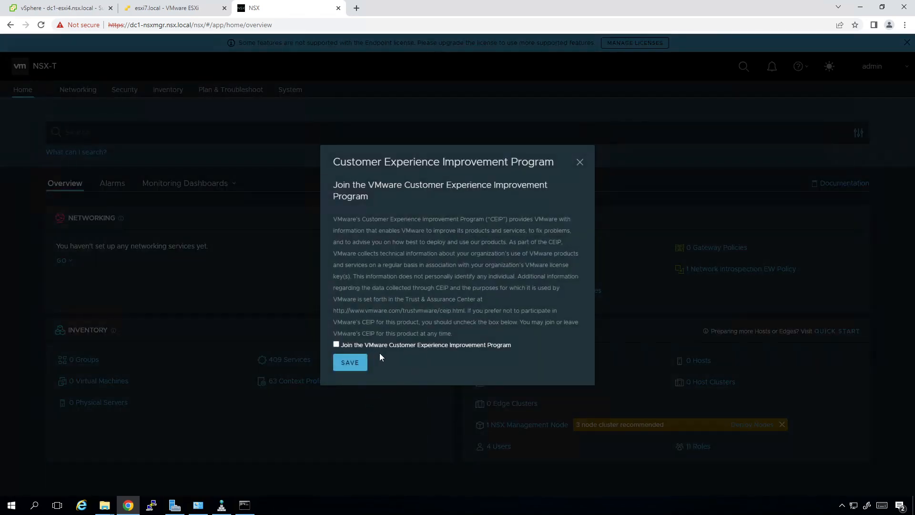
pyautogui.click(355, 363)
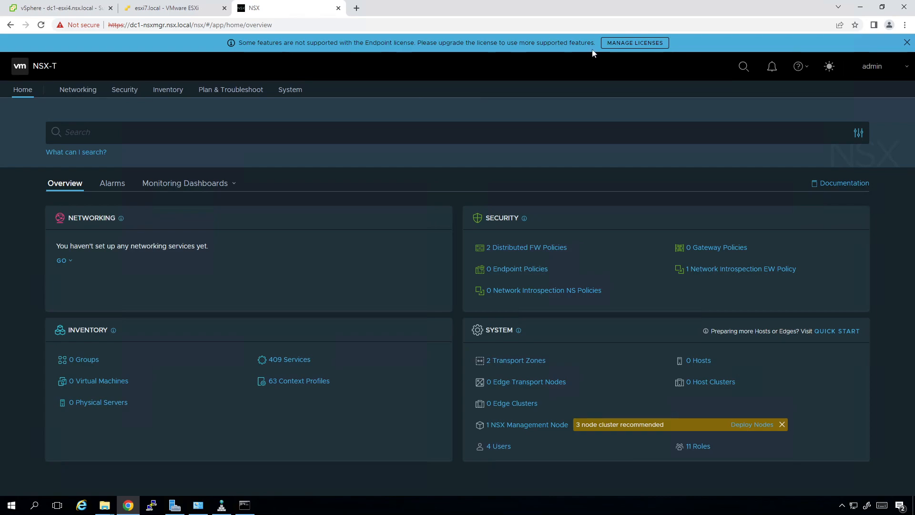
# Open license management and add the NSX Data Center Enterprise Plus license key.
pyautogui.click(615, 46)
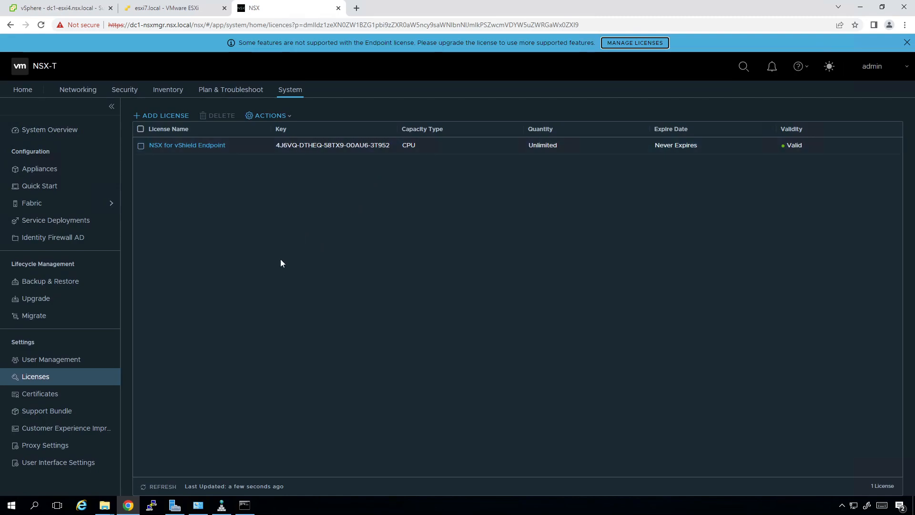
pyautogui.click(163, 116)
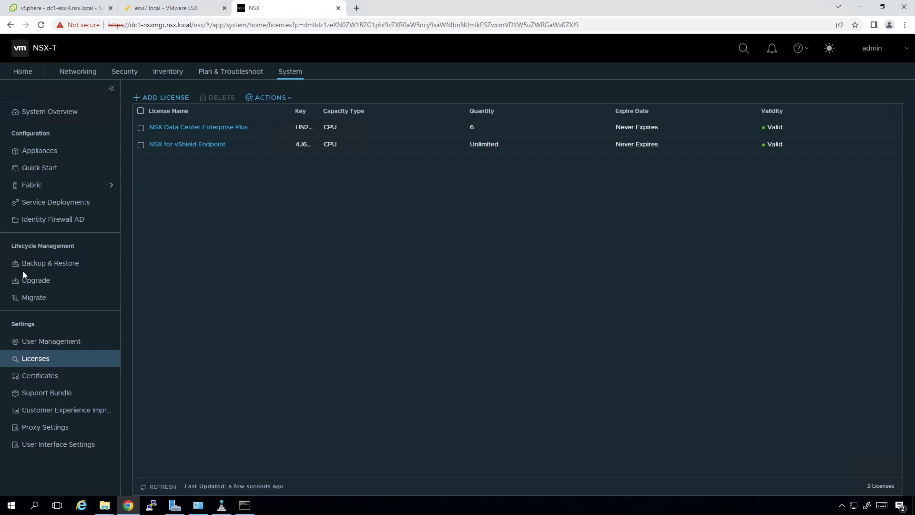
# Start a new compute manager under Fabric > Compute Managers, checking DNS for the vCenter name.
pyautogui.click(97, 189)
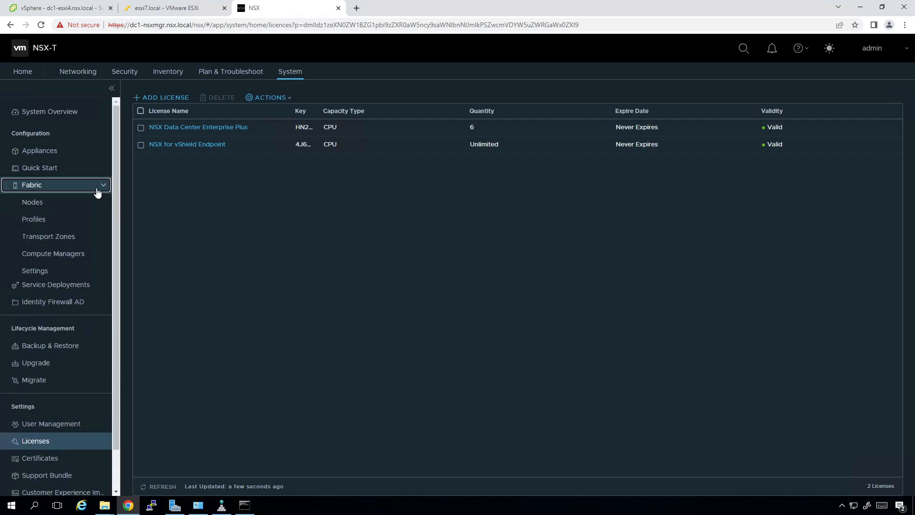
pyautogui.click(69, 253)
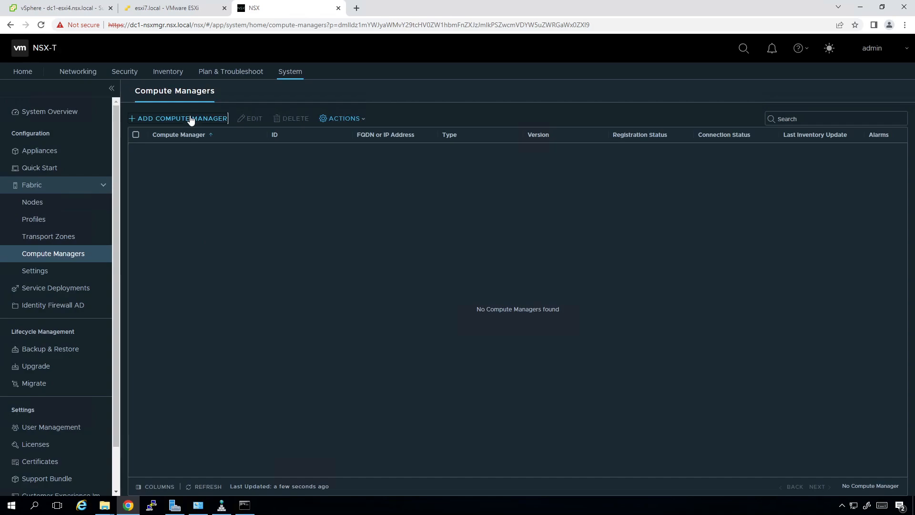
pyautogui.click(190, 118)
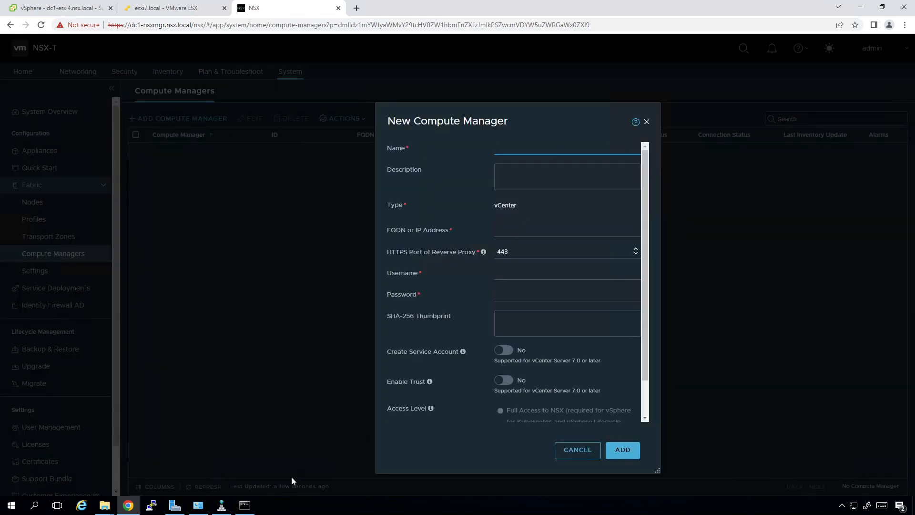
pyautogui.click(222, 505)
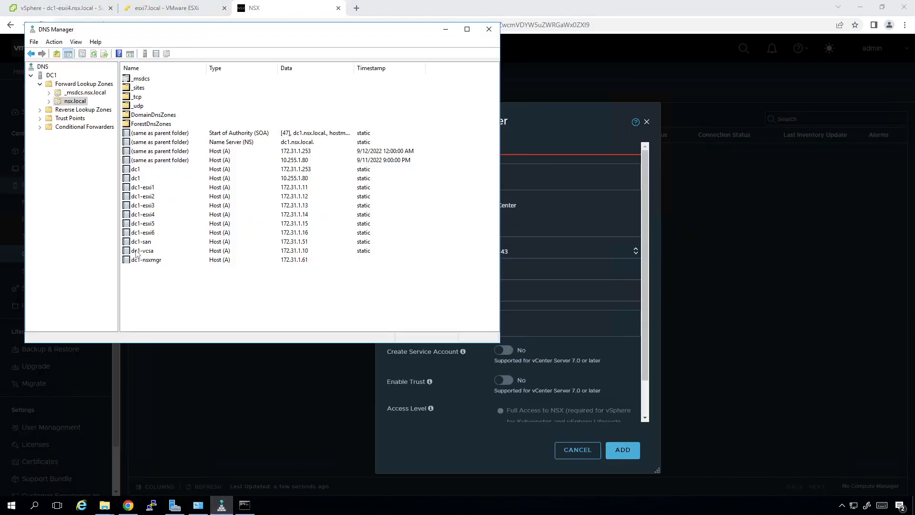
pyautogui.click(446, 29)
pyautogui.write('dd')
pyautogui.write('1-vcsa')
pyautogui.press('Tab')
pyautogui.write('dd')
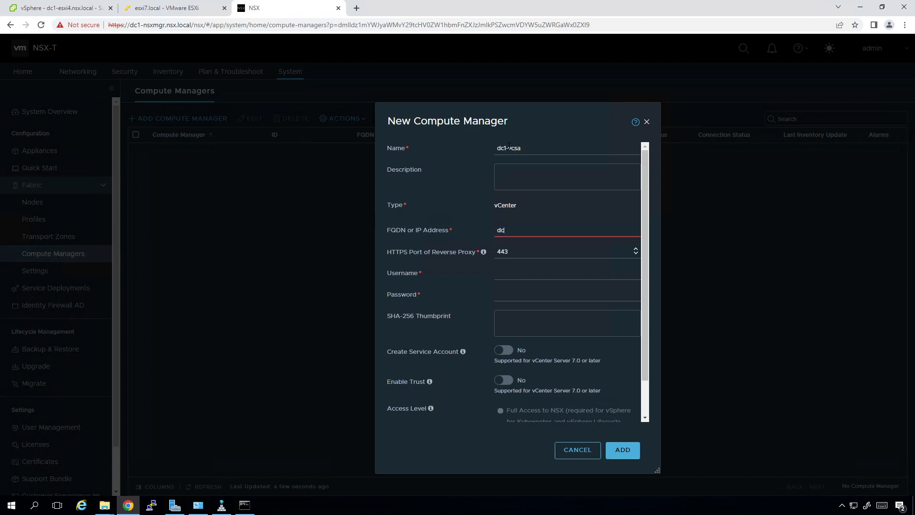
pyautogui.write('1-vcsa.nsx.local')
pyautogui.press('Tab')
pyautogui.press('Tab')
pyautogui.write('ad')
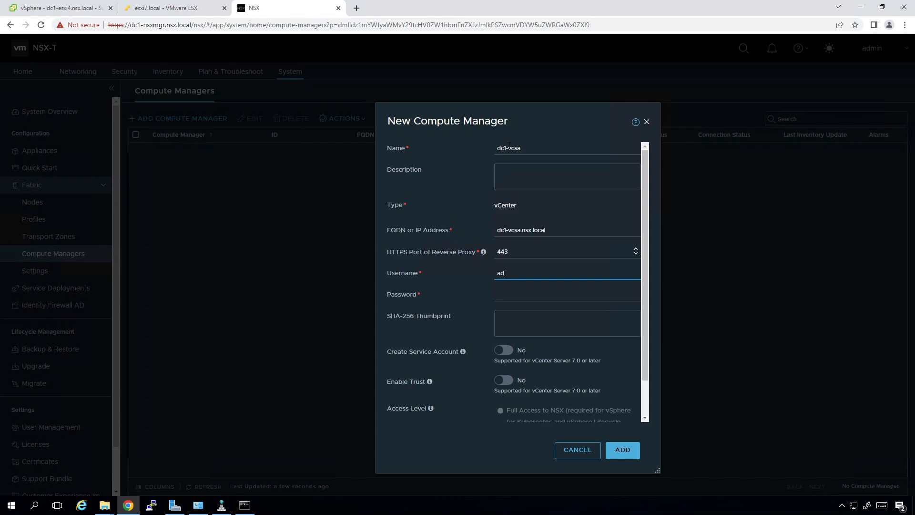
pyautogui.write('min')
pyautogui.press('BackSpace')
pyautogui.press('BackSpace')
pyautogui.write('istrator@vsphere.local')
pyautogui.press('Tab')
pyautogui.write('VMware1')
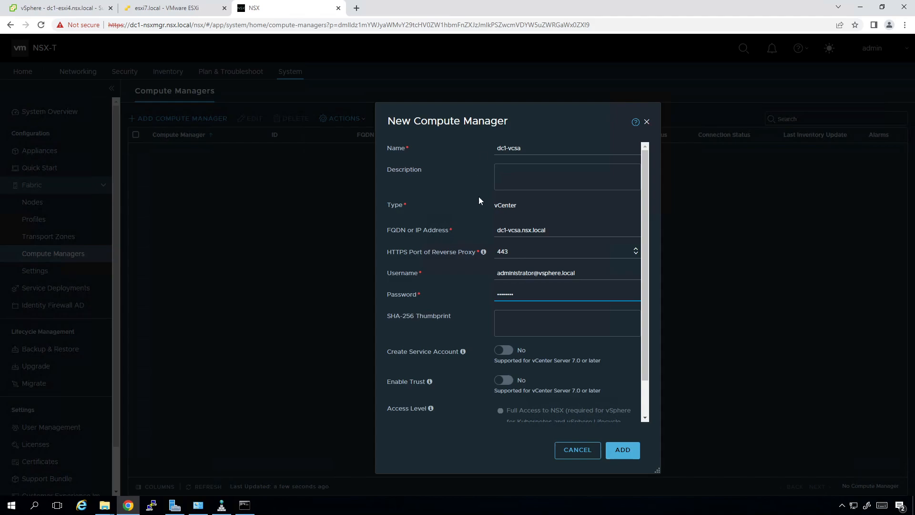
pyautogui.click(626, 459)
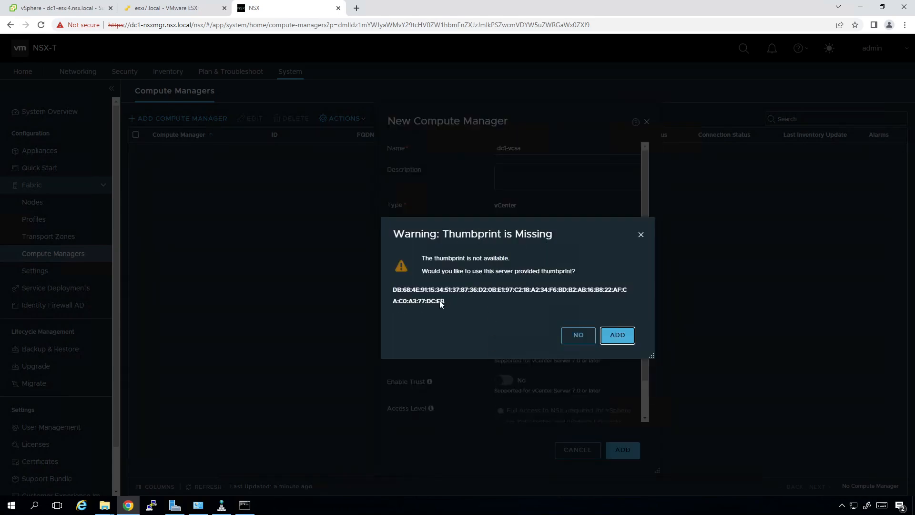
# Accept the dc1-vcsa thumbprint and refresh the Compute Managers list to check its connection status.
pyautogui.click(618, 335)
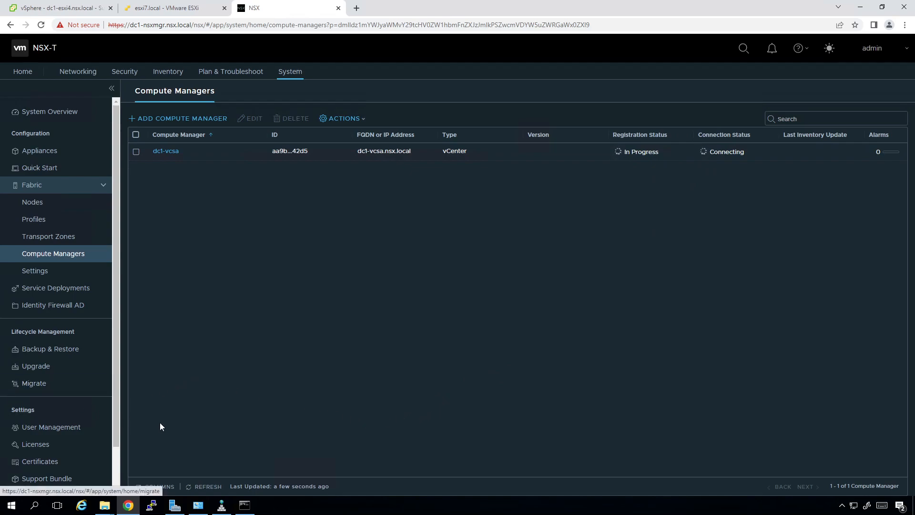
pyautogui.click(203, 487)
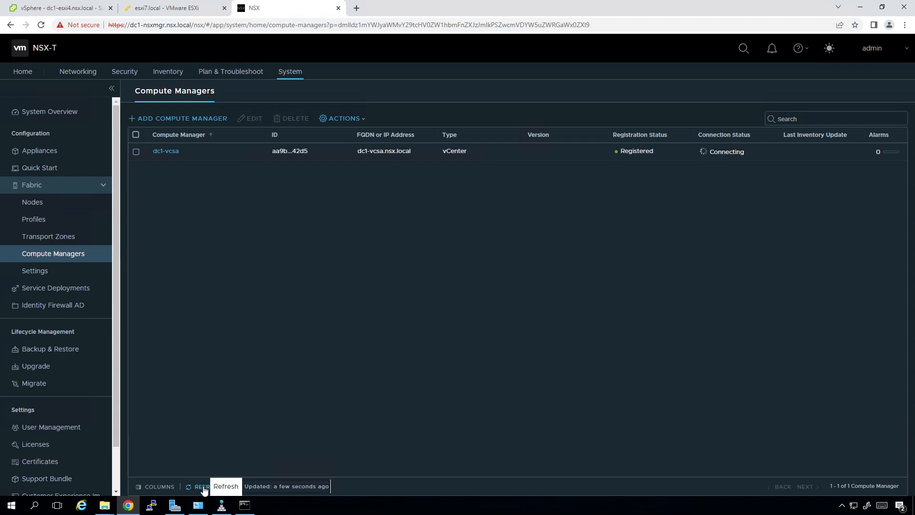
pyautogui.click(204, 488)
pyautogui.click(205, 487)
pyautogui.click(204, 487)
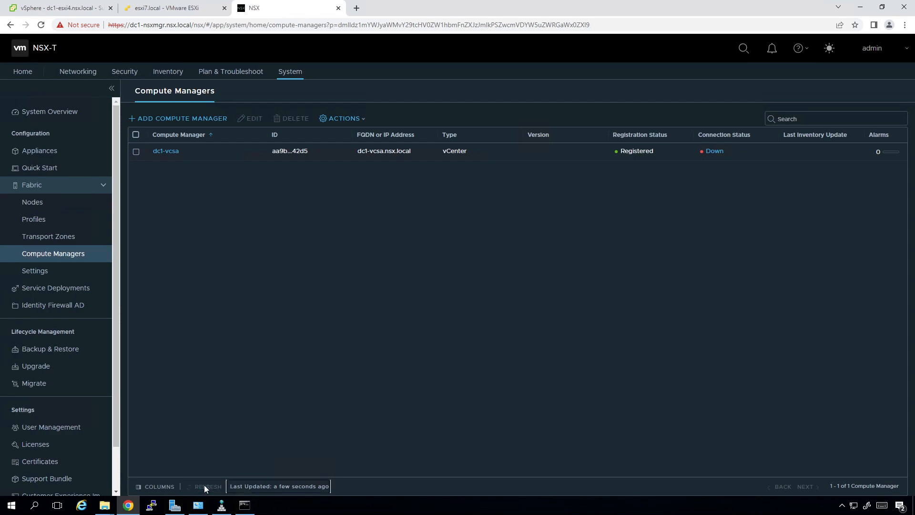